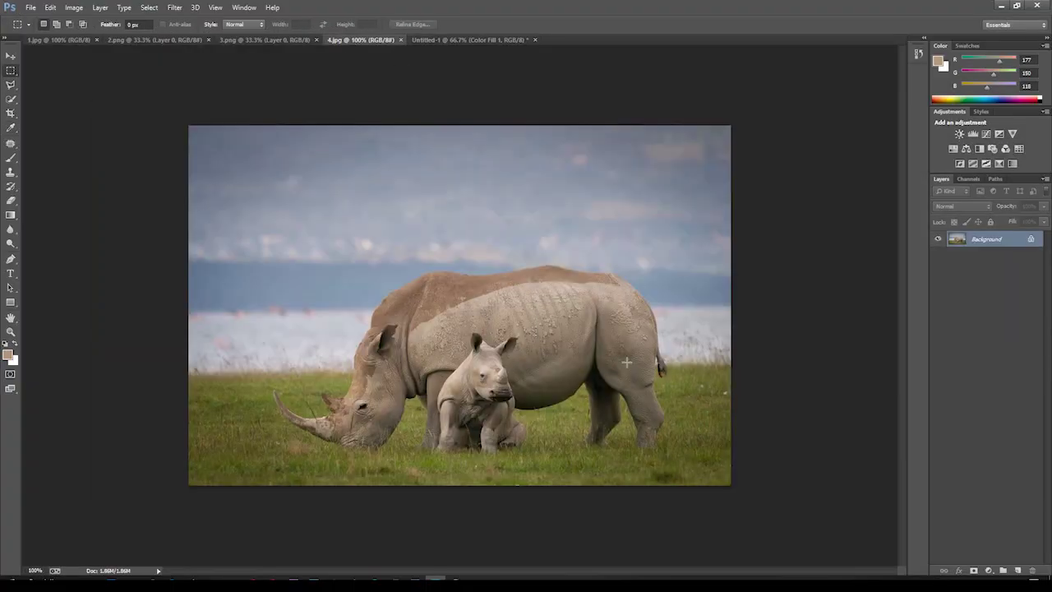
Step: Cut the rhinos and grass from 4.jpg onto a layer-masked copy and drag it into Untitled-1
key("w")
key("z")
left_click_drag(608, 286, 580, 286)
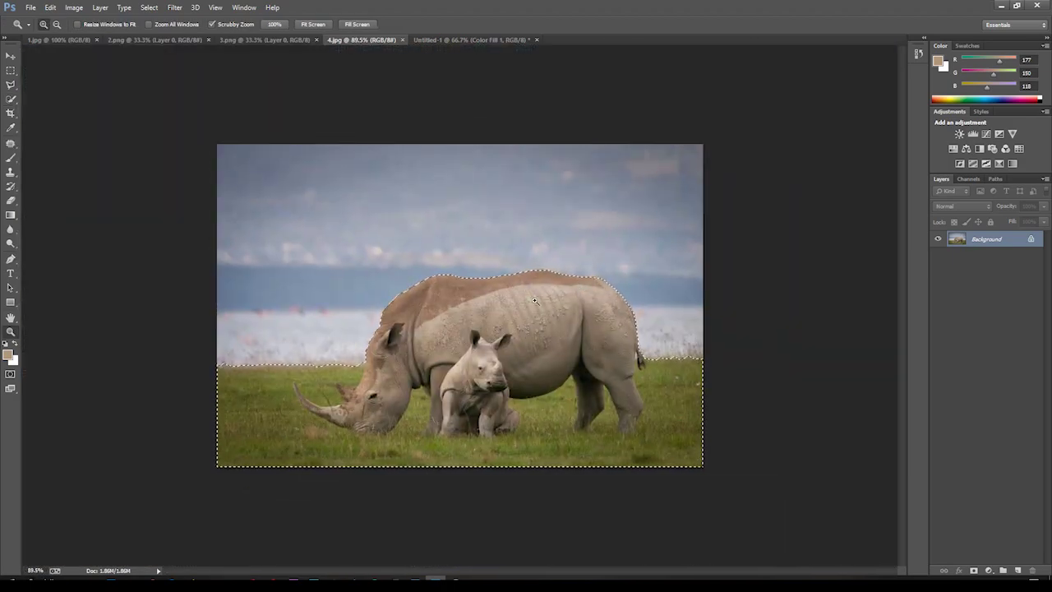
left_click(10, 98)
left_click(300, 24)
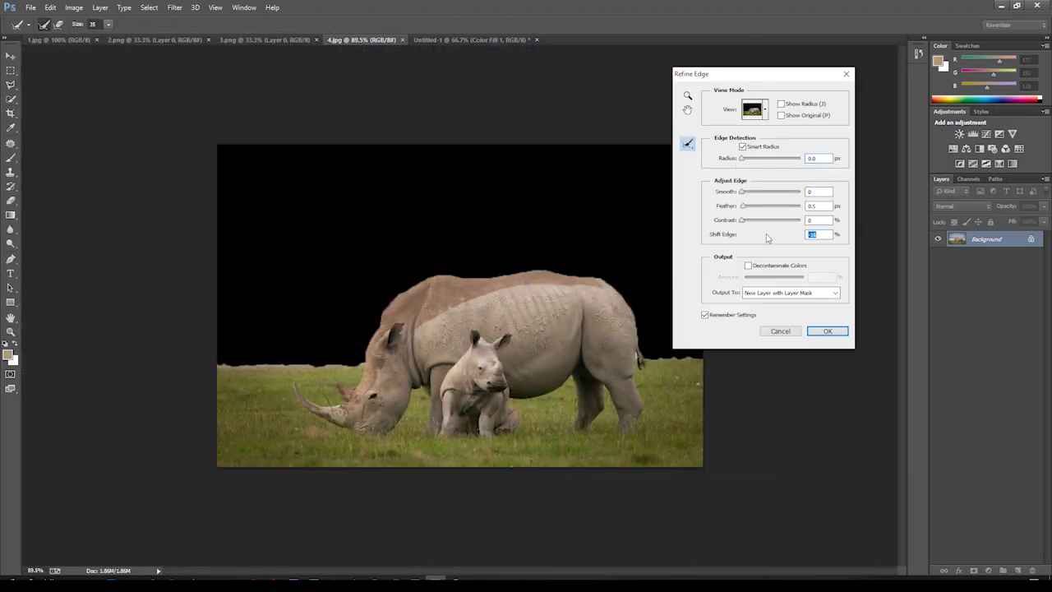
key("Return")
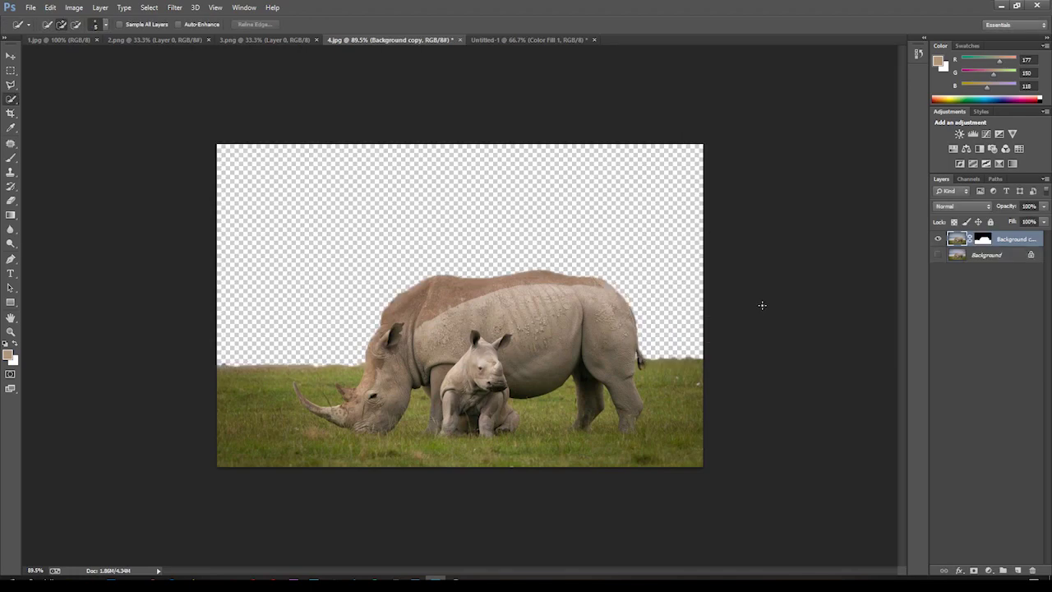
left_click_drag(402, 39, 776, 136)
Step: Close 4.jpg unsaved, shift the rhinos down-right, and touch up their backs with the Lasso
key("ctrl+w")
left_click(530, 220)
left_click_drag(394, 296, 518, 382)
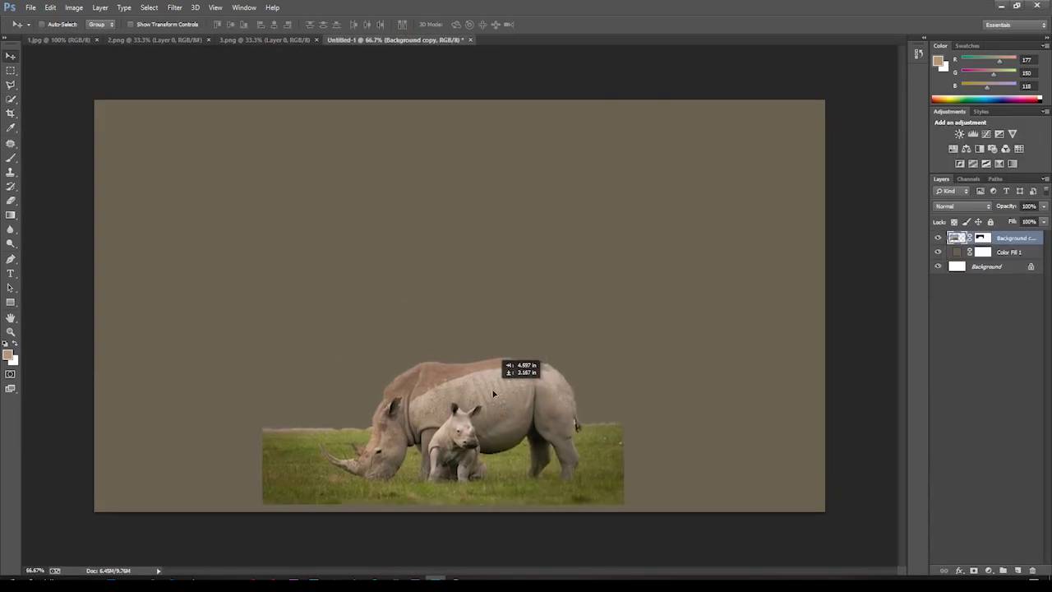
key("z")
left_click(487, 384)
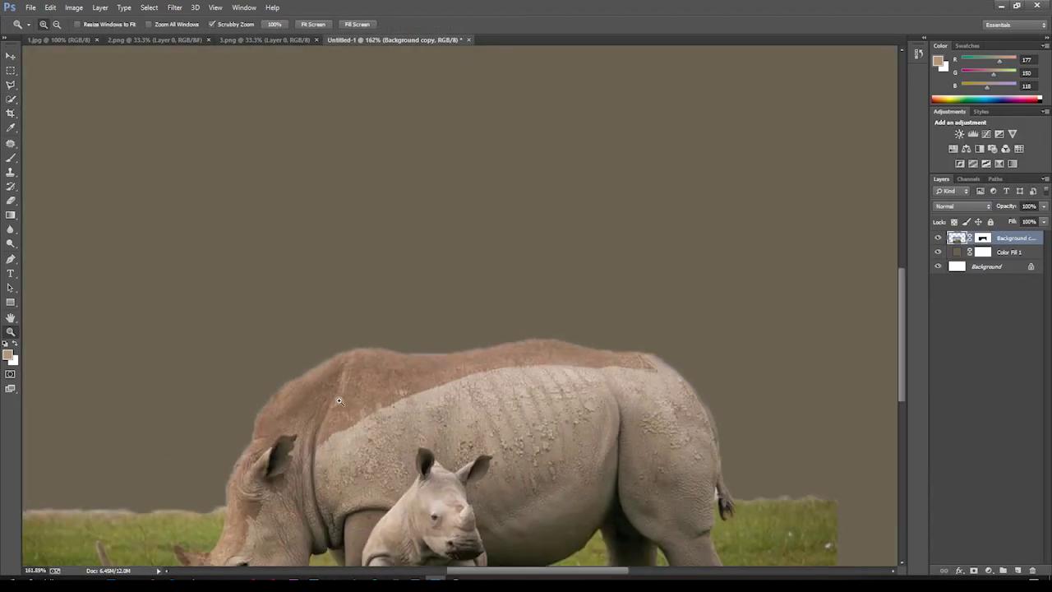
key("l")
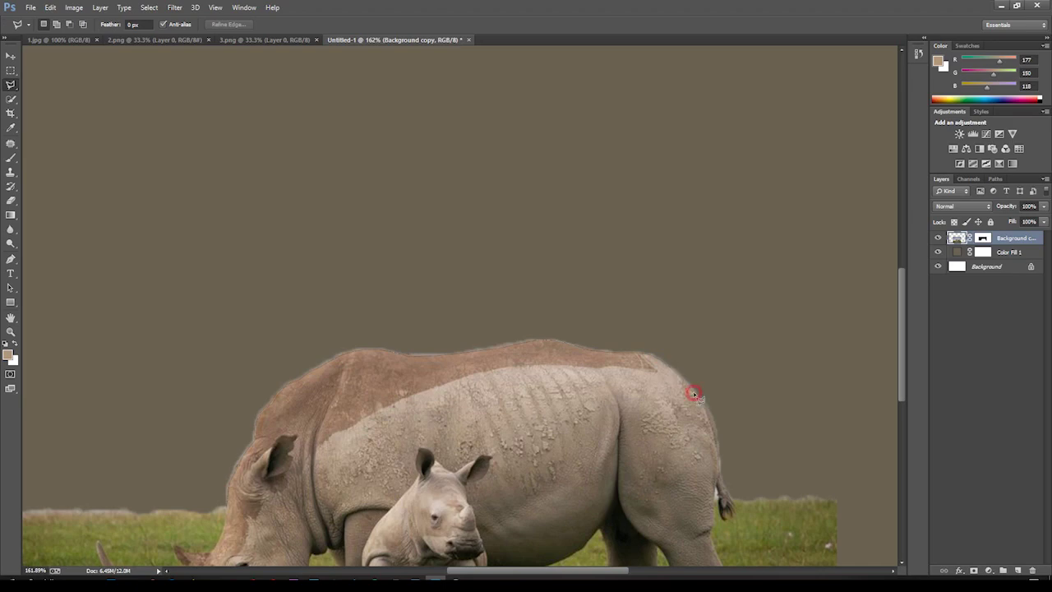
key("ctrl+d")
scroll(810, 394, "down", 5)
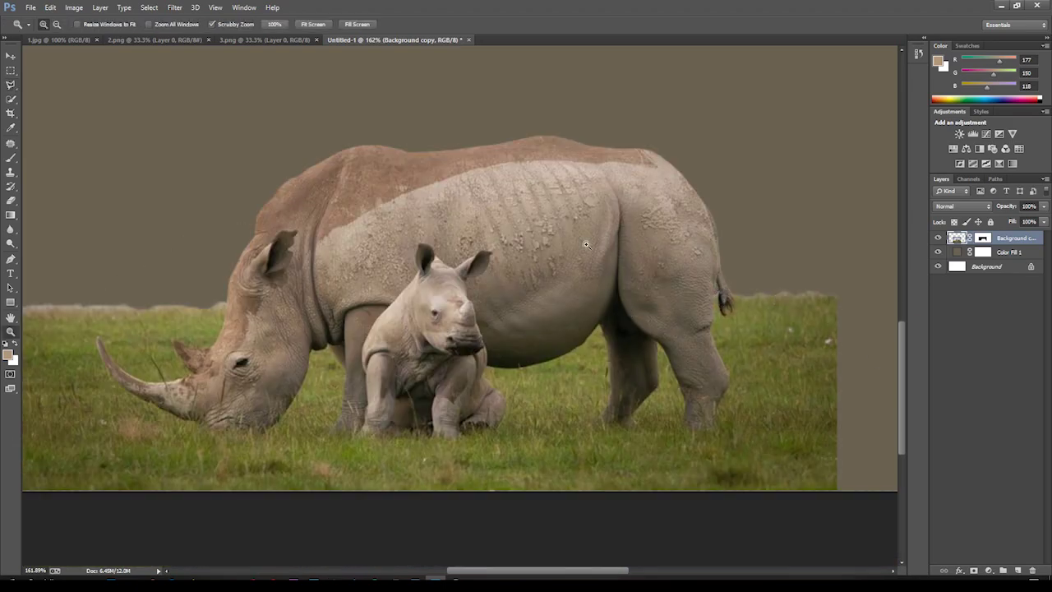
key("z")
left_click_drag(596, 280, 455, 321)
Step: Bring the galaxy from 3.png in as Layer 1, shrunk and moved to the sky's right side
left_click(258, 40)
left_click_drag(444, 284, 575, 281)
key("ctrl+t")
left_click_drag(763, 564, 681, 387)
left_click_drag(587, 311, 742, 284)
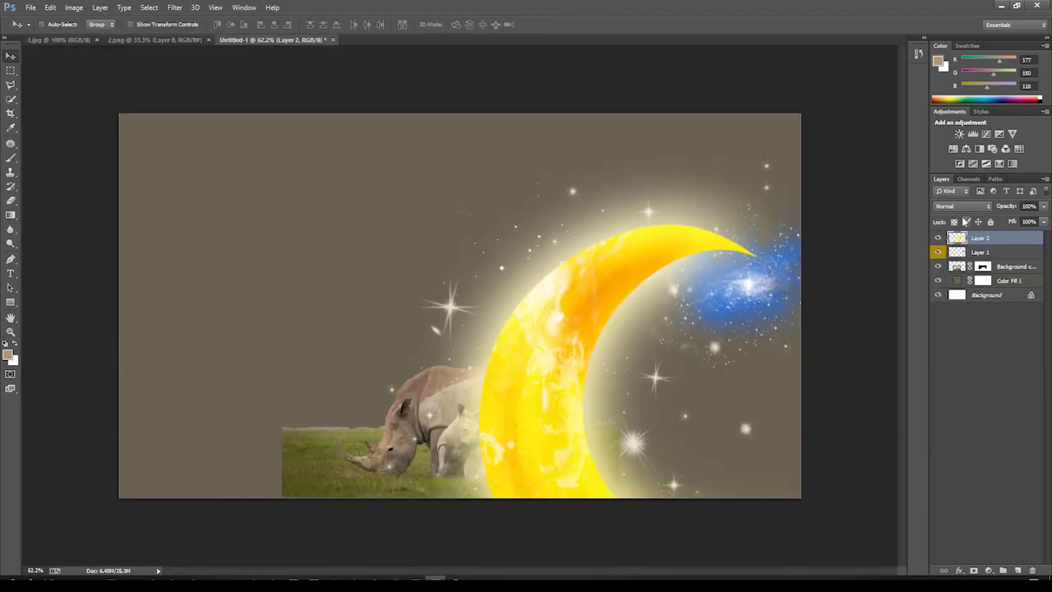
Step: Add the crescent moon at the upper right, hide the galaxy and moon layers, and close 2.png
key("ctrl+t")
left_click_drag(528, 517, 608, 461)
left_click_drag(657, 370, 698, 329)
key("Return")
left_click_drag(937, 237, 938, 251)
left_click(145, 40)
left_click(69, 41)
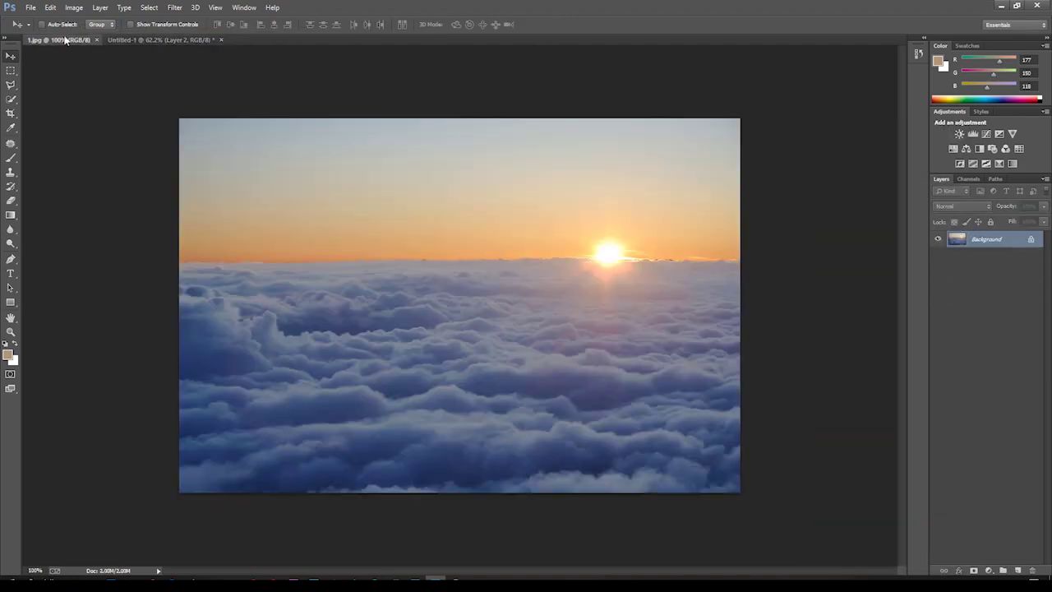
Step: Crop the clouds photo 1.jpg to a 1:1 square
key("c")
left_click(62, 25)
left_click(58, 58)
left_click_drag(614, 288, 624, 284)
key("Return")
Step: Darken the midtones to 0.71 with Levels and resize the image to 1080
key("ctrl+l")
left_click_drag(863, 374, 877, 375)
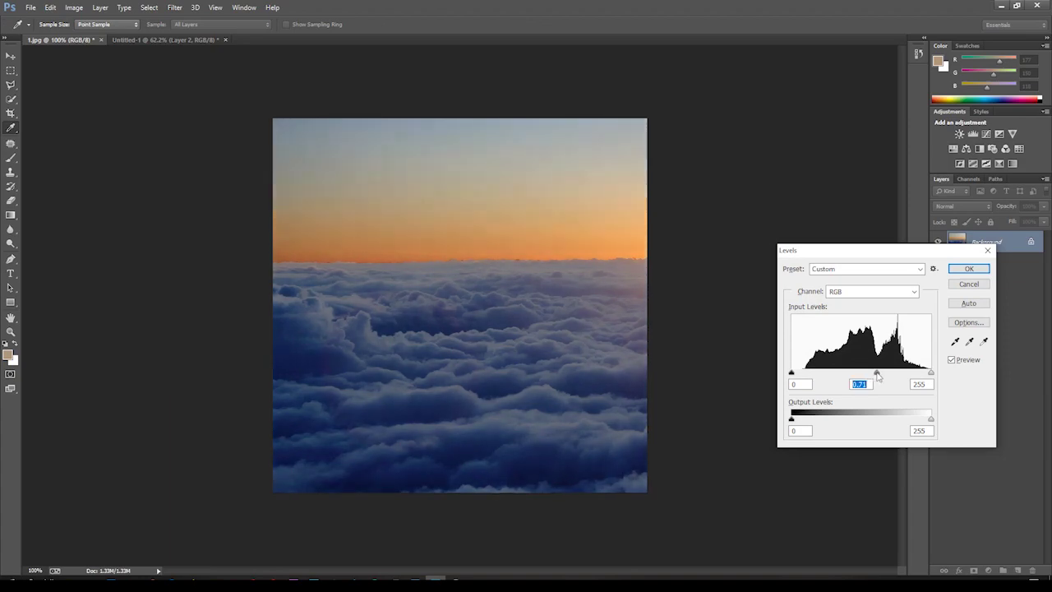
left_click(967, 271)
key("ctrl+alt+i")
type("1080")
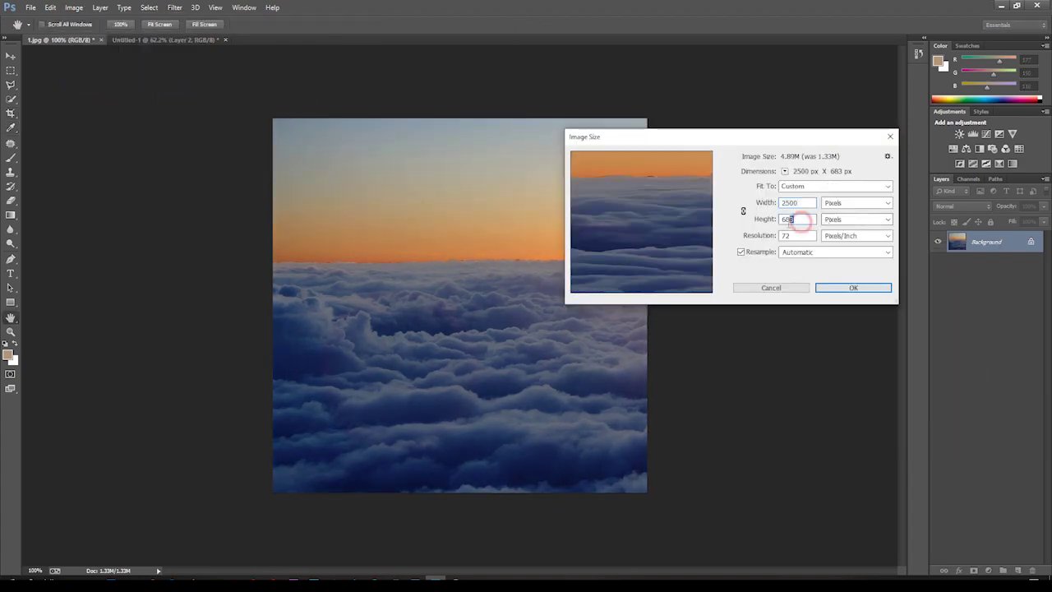
key("Return")
Step: Warp the clouds with Polar Coordinates, Rectangular to Polar, into a circular swirl
key("z")
left_click_drag(463, 291, 497, 293)
left_click(175, 8)
mouse_move(184, 139)
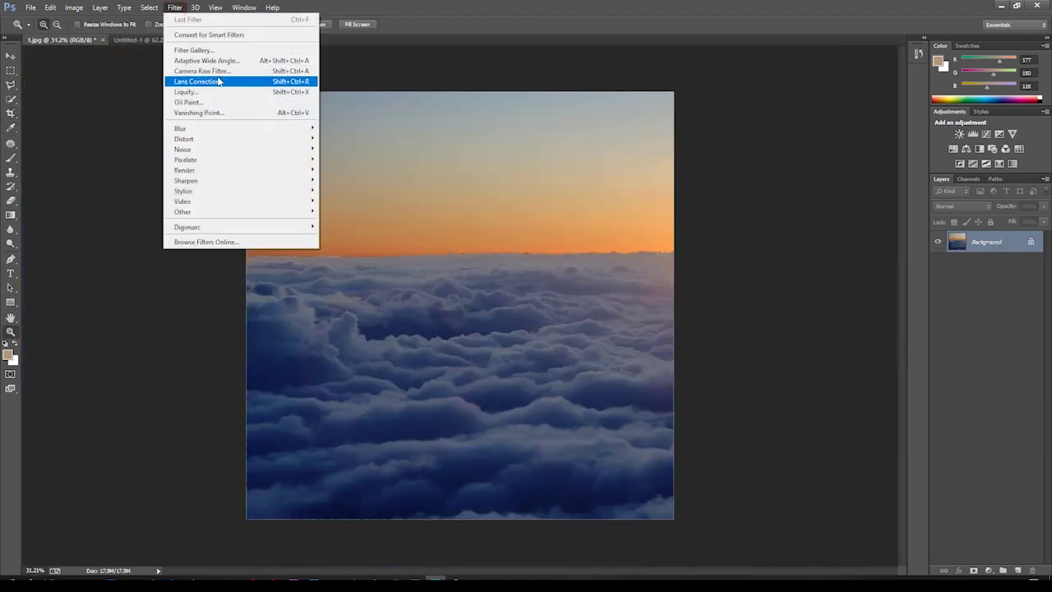
left_click(355, 159)
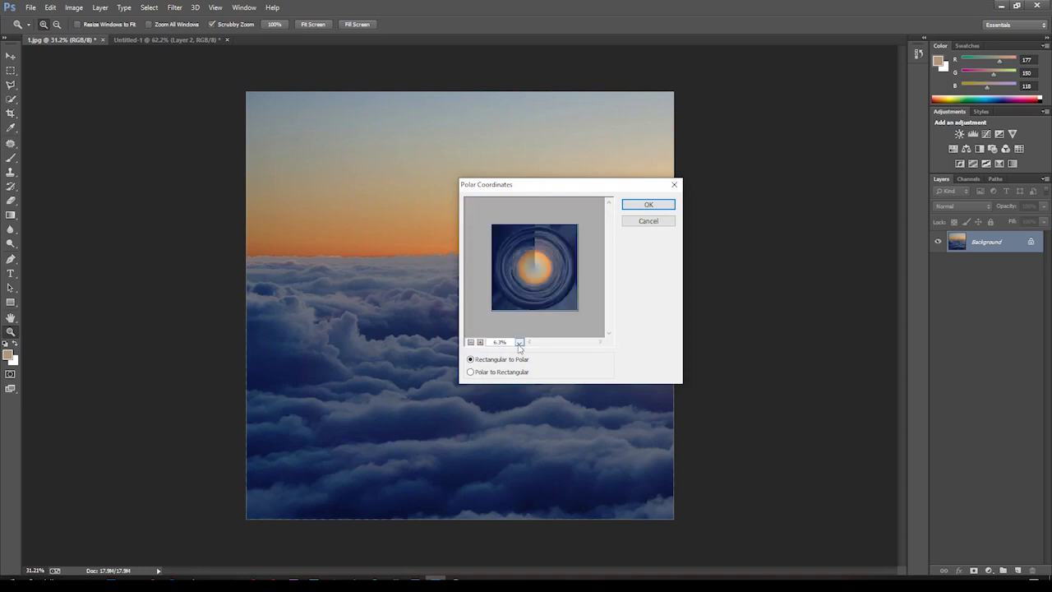
left_click(470, 372)
left_click(648, 203)
mouse_move(516, 235)
left_mouse_down()
mouse_move(394, 298)
mouse_move(446, 306)
mouse_move(437, 309)
mouse_move(485, 255)
left_mouse_up()
Step: Patch and clone-stamp over the swirl's seam through the sun
key("j")
mouse_move(481, 202)
left_mouse_down()
mouse_move(498, 201)
mouse_move(472, 284)
left_mouse_up()
left_click(10, 170)
left_click(517, 178, "alt")
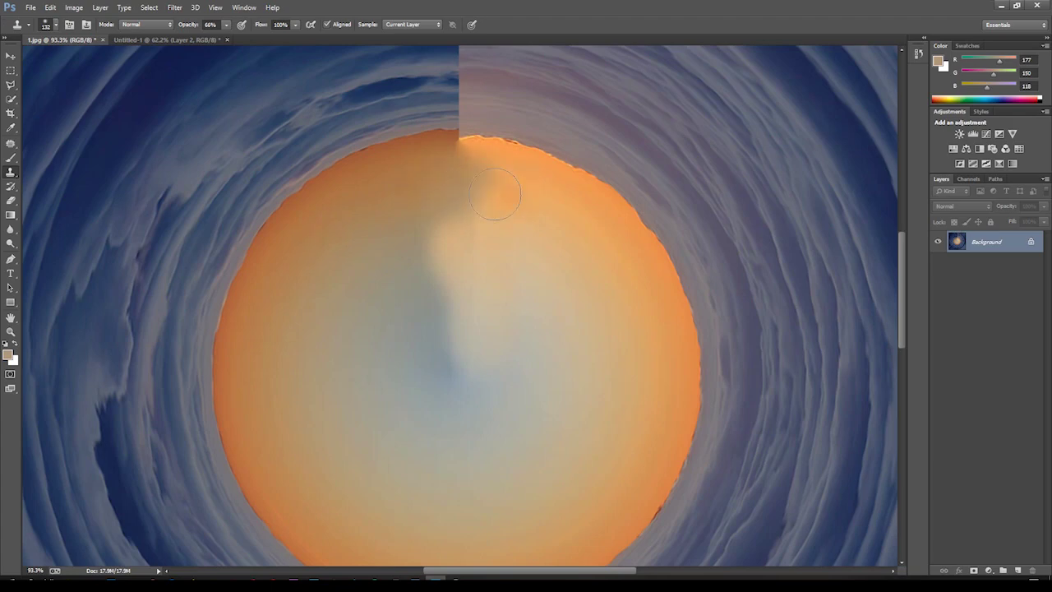
left_click_drag(495, 194, 437, 211)
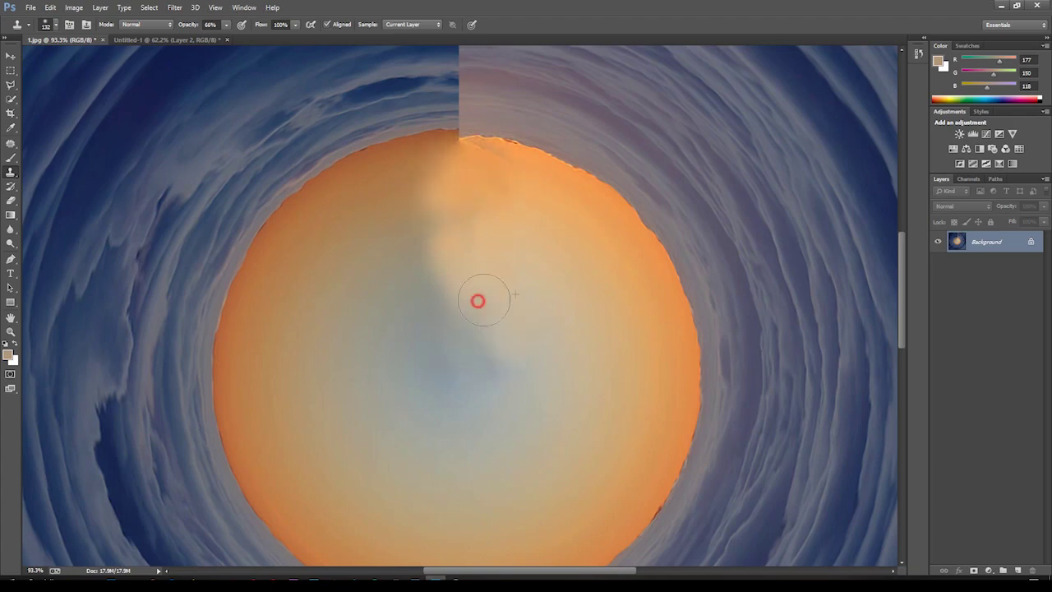
mouse_move(482, 328)
left_mouse_down()
mouse_move(439, 197)
mouse_move(439, 408)
left_mouse_up()
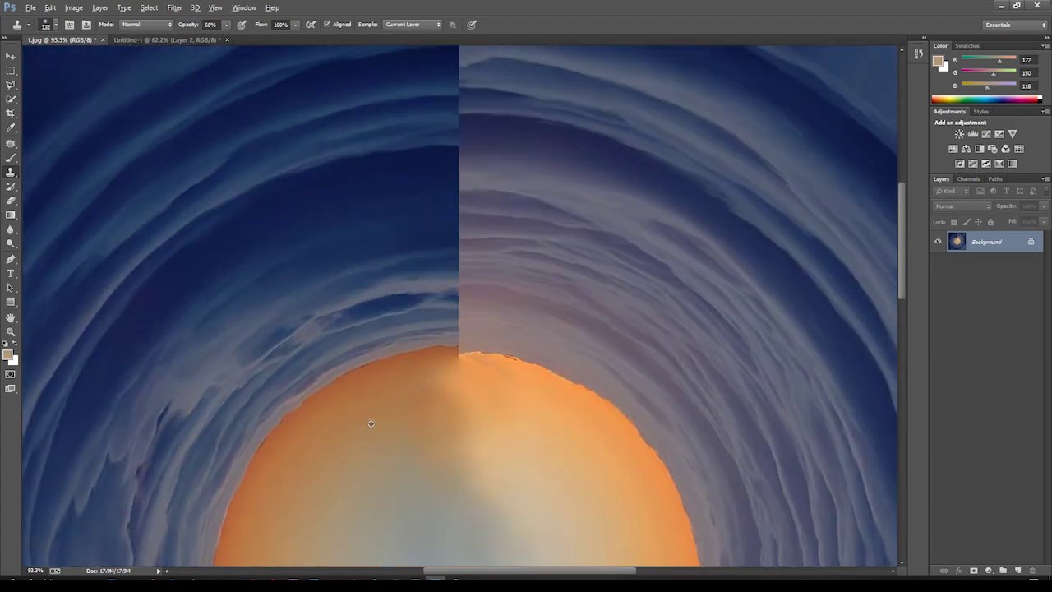
mouse_move(902, 245)
left_mouse_down()
mouse_move(903, 226)
mouse_move(904, 244)
left_mouse_up()
Step: Patch and clone away the seam in the upper clouds
key("j")
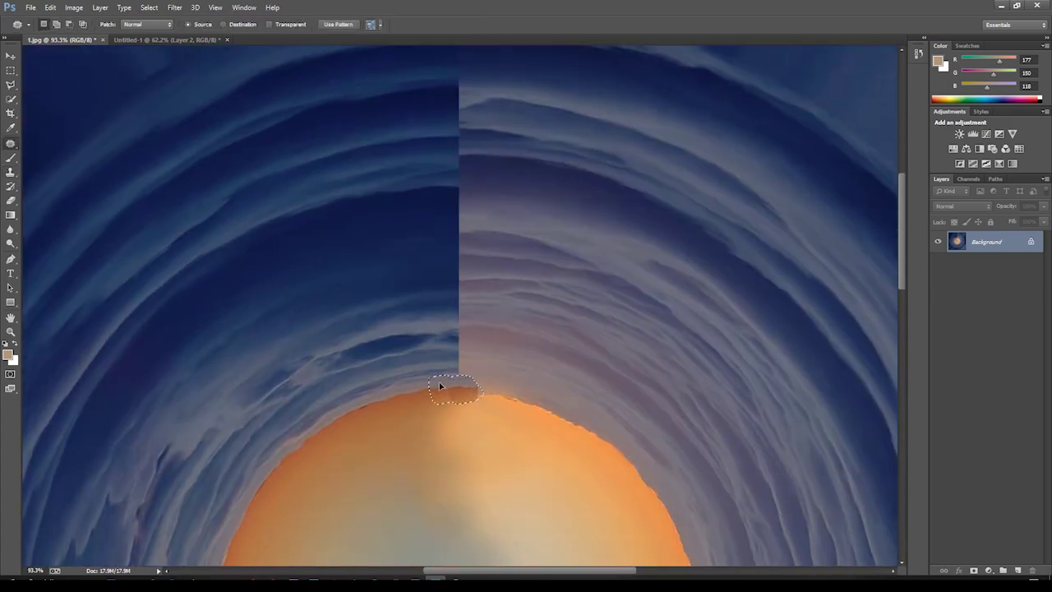
scroll(485, 288, "down", 3)
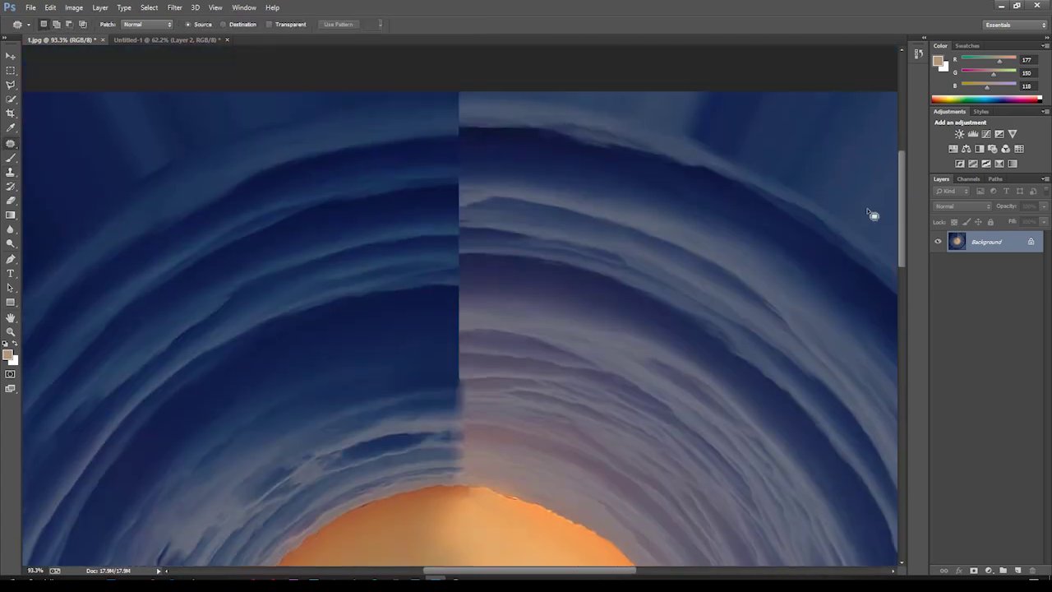
left_click_drag(509, 258, 514, 186)
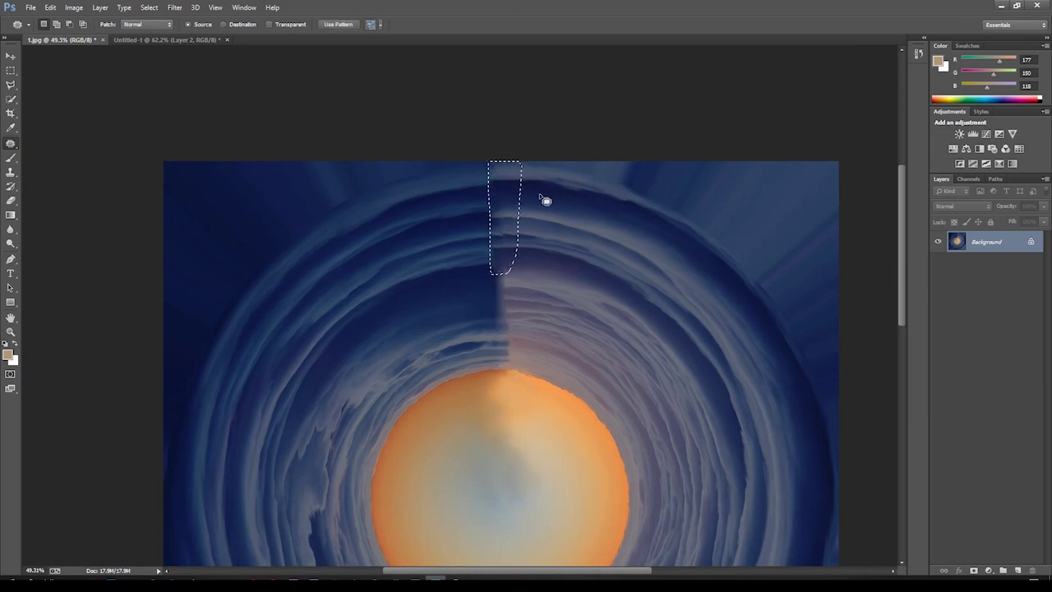
left_click(11, 171)
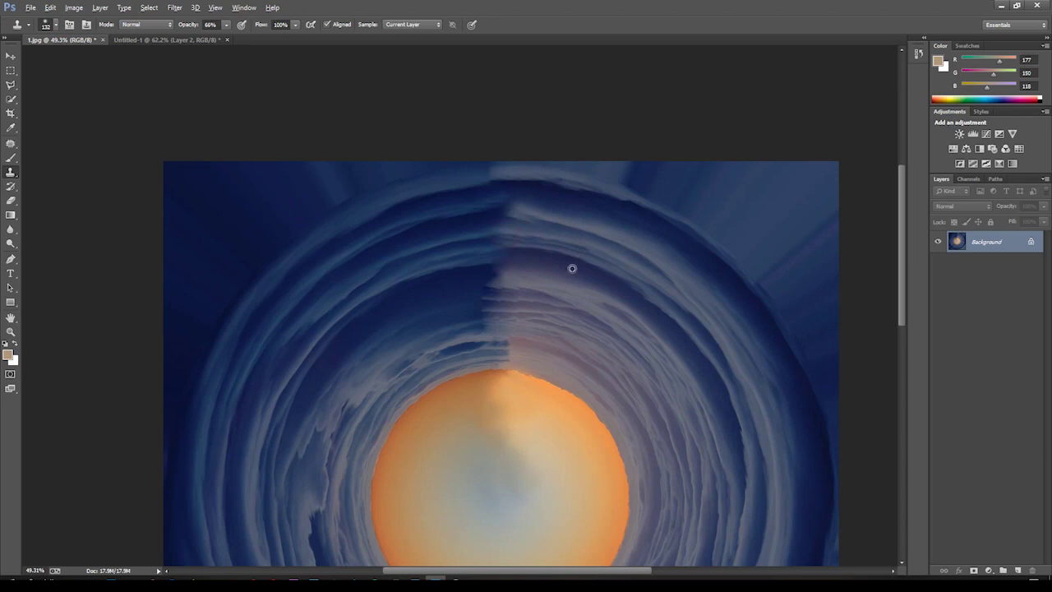
left_click_drag(900, 215, 900, 248)
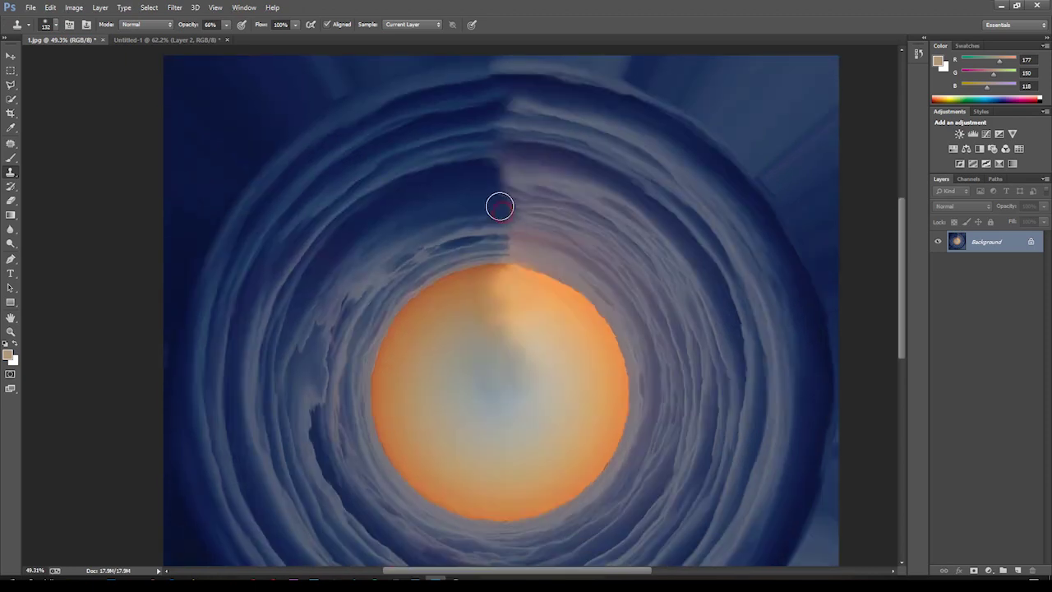
scroll(493, 205, "up", 3)
Step: Paint the swirl's centre with a large dark-blue brush at 16% opacity
key("i")
left_click(500, 267)
key("b")
right_click(519, 257)
key("Escape")
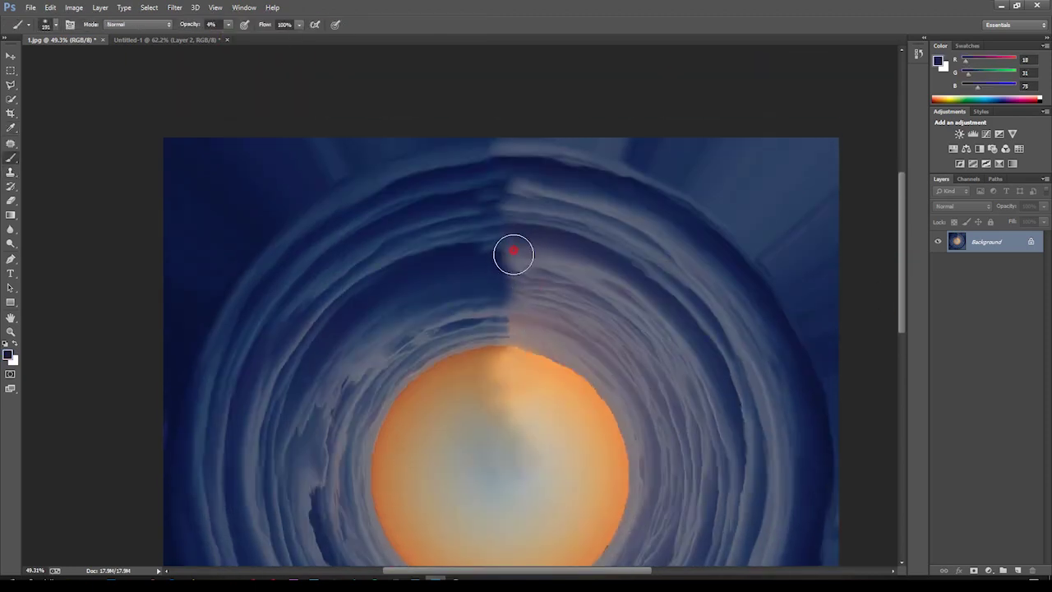
key("bracketright")
key("bracketright")
key("bracketright")
key("1")
key("6")
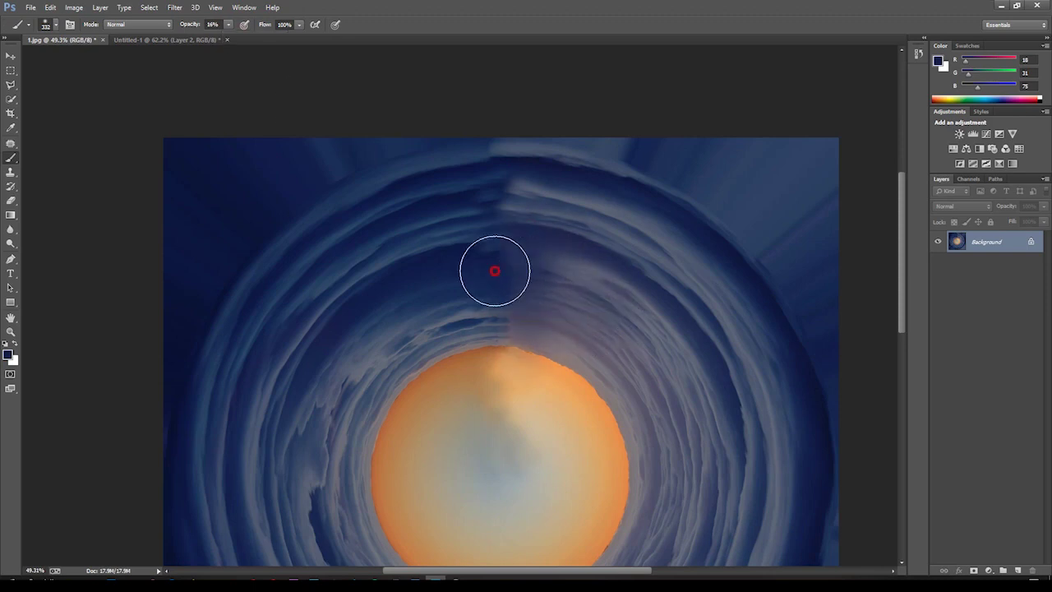
scroll(541, 218, "down", 3)
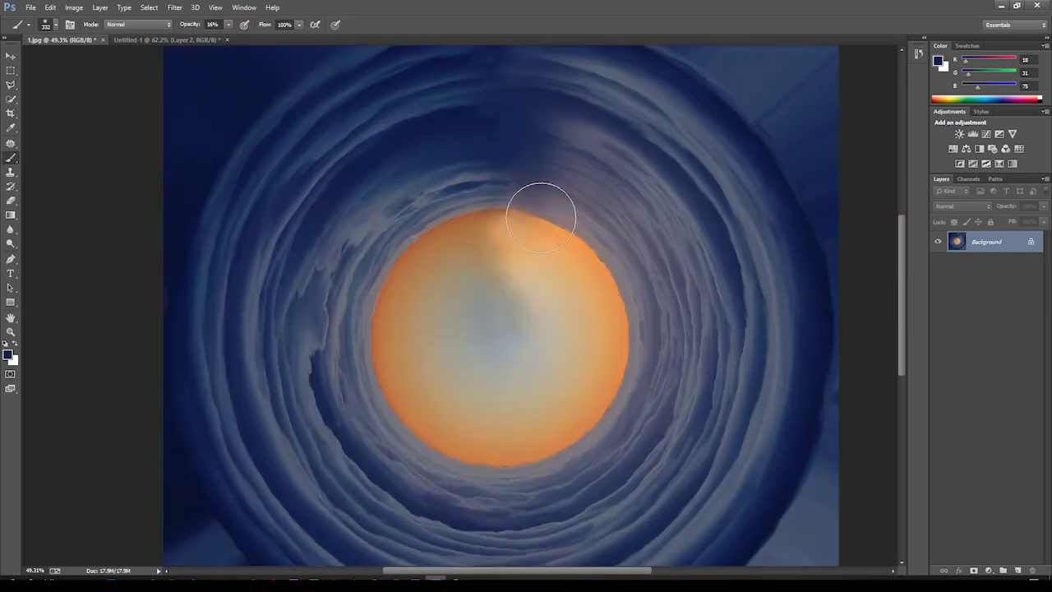
left_click_drag(903, 244, 904, 281)
left_click_drag(517, 206, 510, 161)
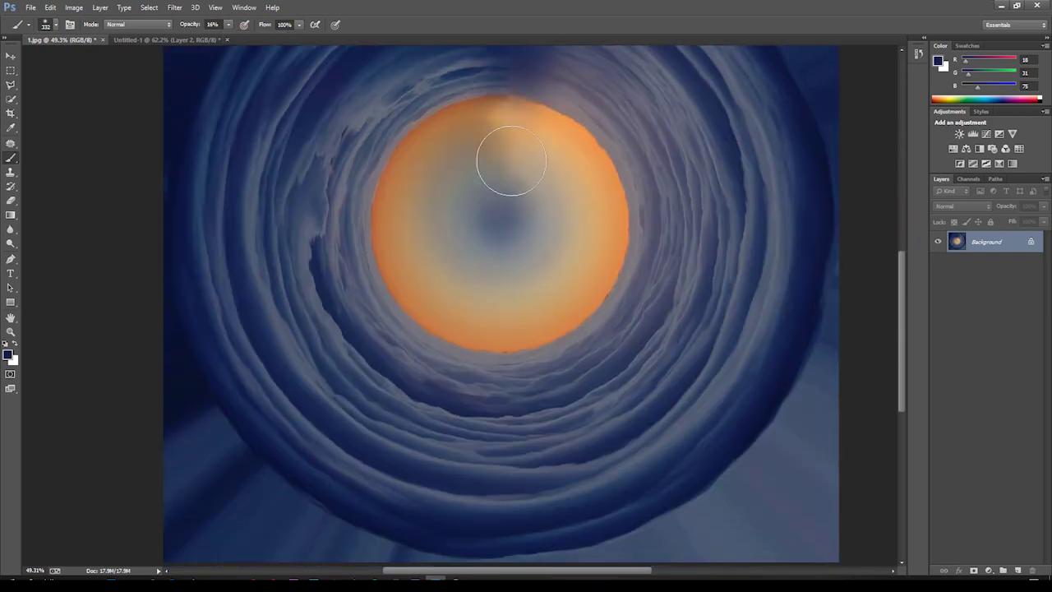
Step: Zoom out to review the finished swirl and begin closing 1.jpg
key("z")
left_click_drag(561, 237, 577, 176)
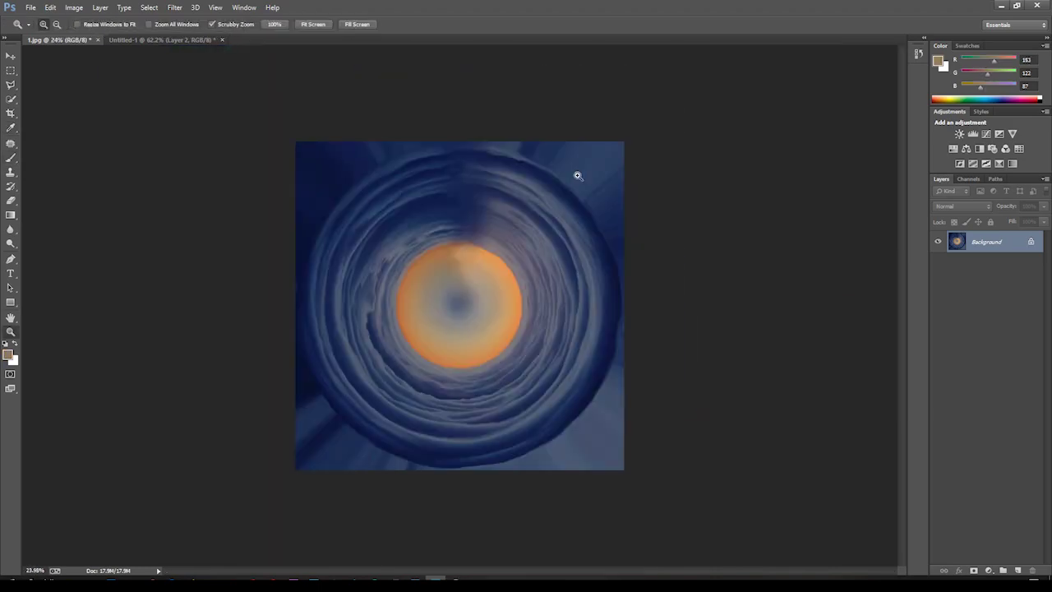
key("ctrl+w")
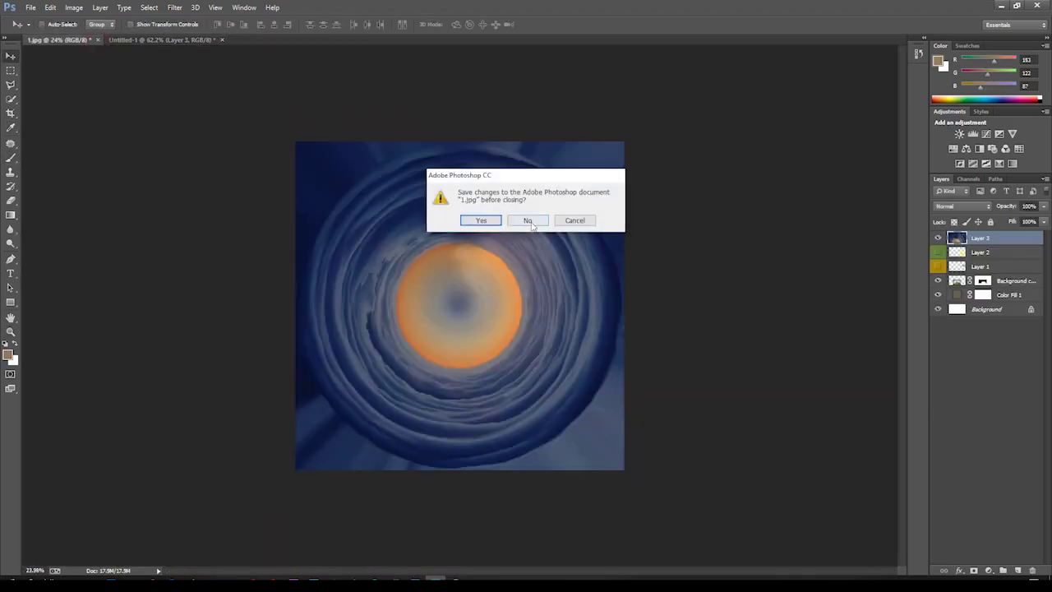
Step: Close 1.jpg unsaved, stretch the pasted swirl over the sky, and hide its layer
key("n")
key("ctrl+t")
left_click_drag(168, 527, 223, 370)
left_click_drag(686, 211, 827, 211)
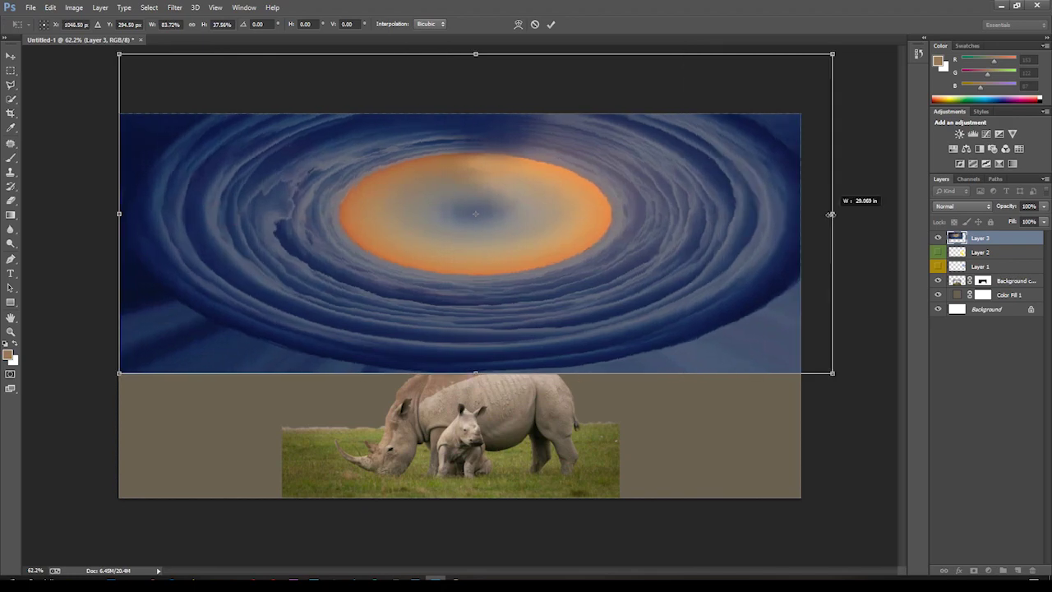
left_click_drag(460, 399, 460, 497)
key("Return")
left_click(937, 237)
Step: Move and enlarge the rhino layer, squeezing its left edge inward
left_click(1011, 280)
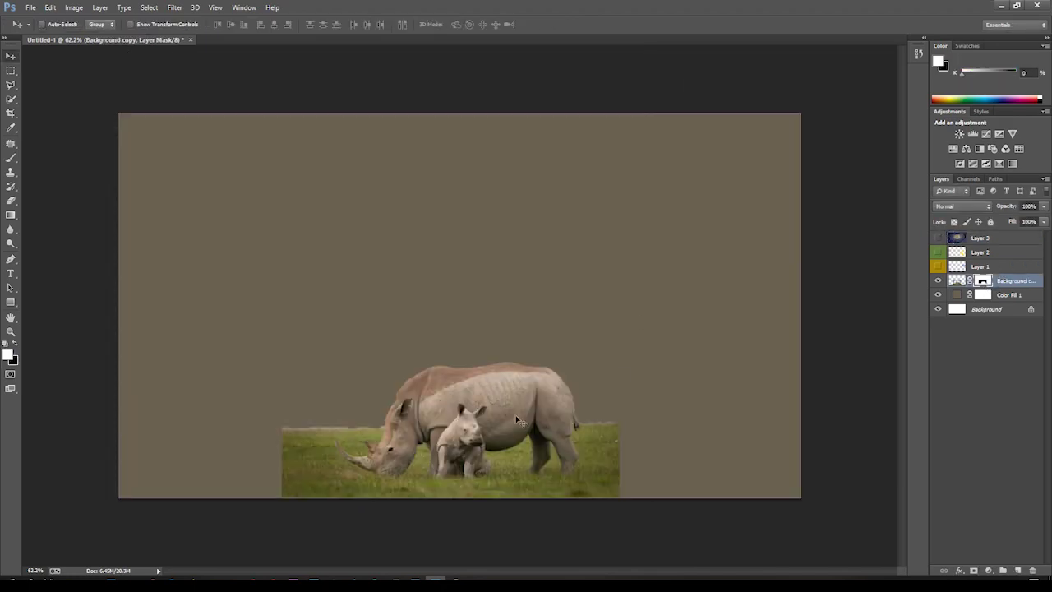
left_click_drag(627, 390, 462, 389)
key("ctrl+t")
left_click_drag(460, 345, 799, 128)
mouse_move(119, 128)
left_mouse_down()
mouse_move(159, 118)
mouse_move(331, 118)
mouse_move(277, 118)
left_mouse_up()
key("Return")
Step: Duplicate a lassoed patch of grass and stretch it to fill the left gap
key("l")
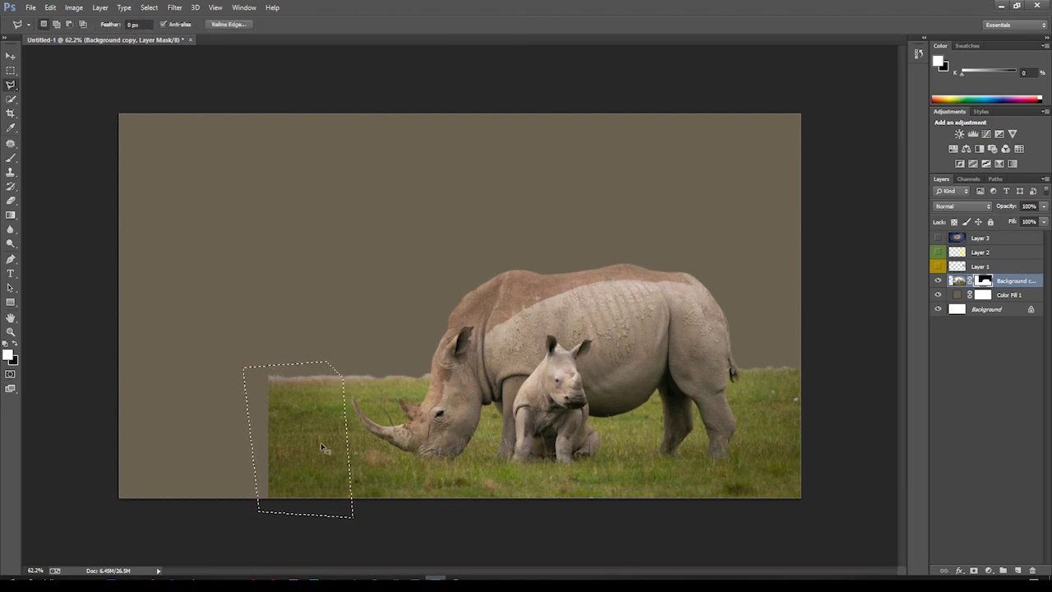
key("ctrl+j")
key("v")
left_click_drag(323, 448, 141, 423)
key("ctrl+d")
Step: Erase the whitish strip along the left horizon
key("e")
left_click_drag(132, 362, 263, 359)
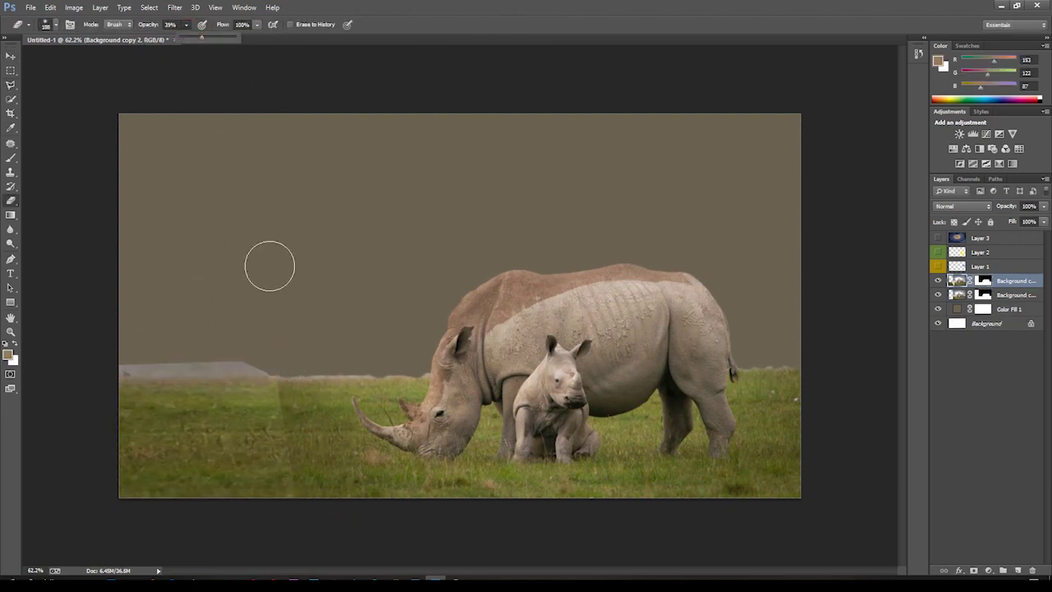
left_click_drag(136, 366, 236, 364)
key("ctrl+t")
key("Escape")
Step: Apply the layer mask on Background copy 2 and free-transform it
right_click(983, 280)
left_click(945, 312)
key("ctrl+t")
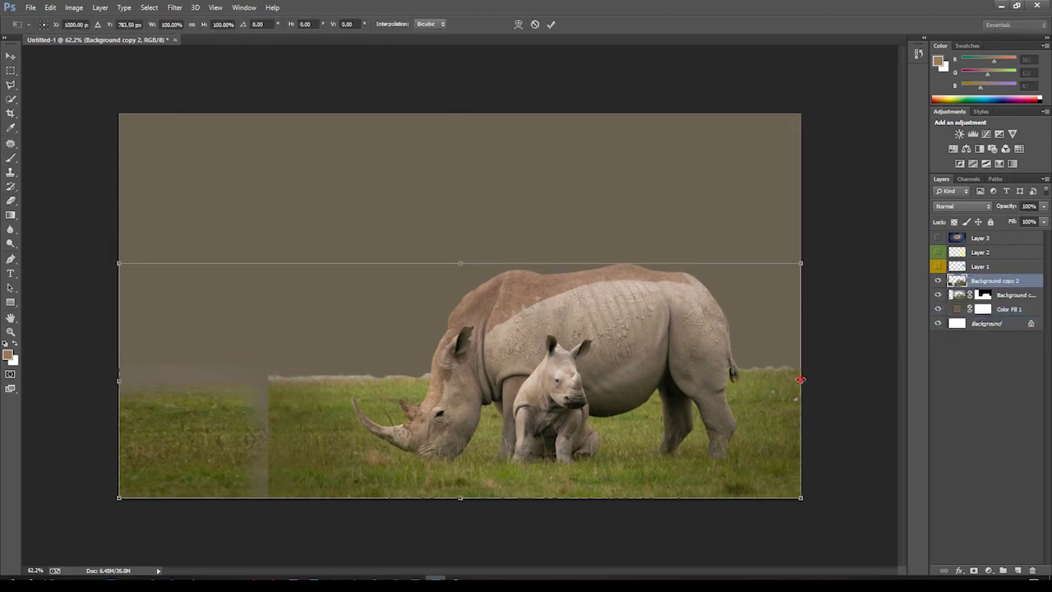
key("Return")
Step: Soft-erase the remaining whitish horizon strip with a smaller eraser brush
key("l")
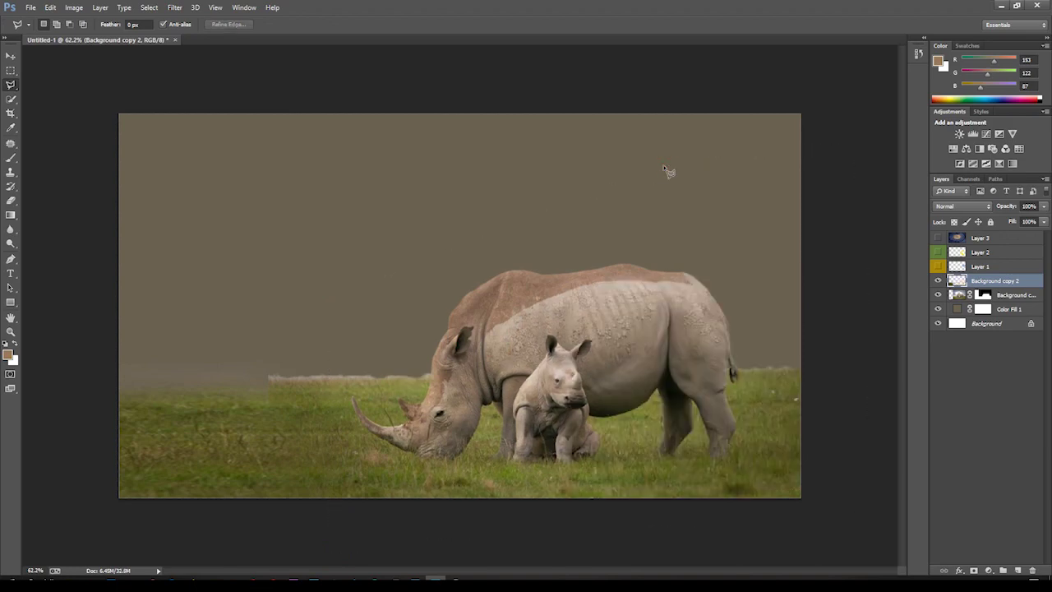
key("e")
left_click_drag(271, 369, 277, 374)
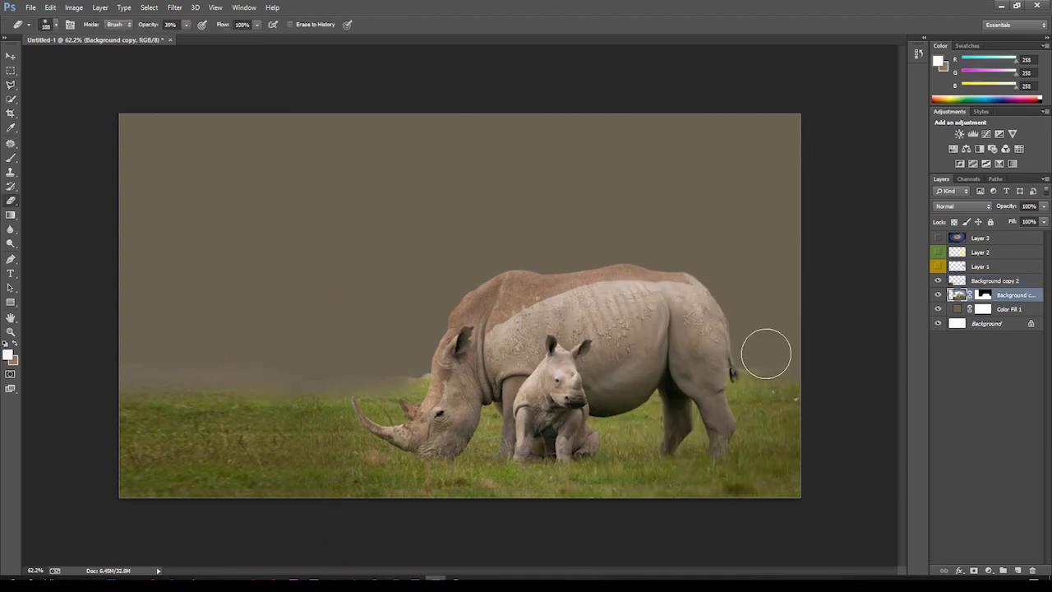
key("x")
scroll(785, 354, "up", 5)
left_click_drag(731, 369, 698, 374)
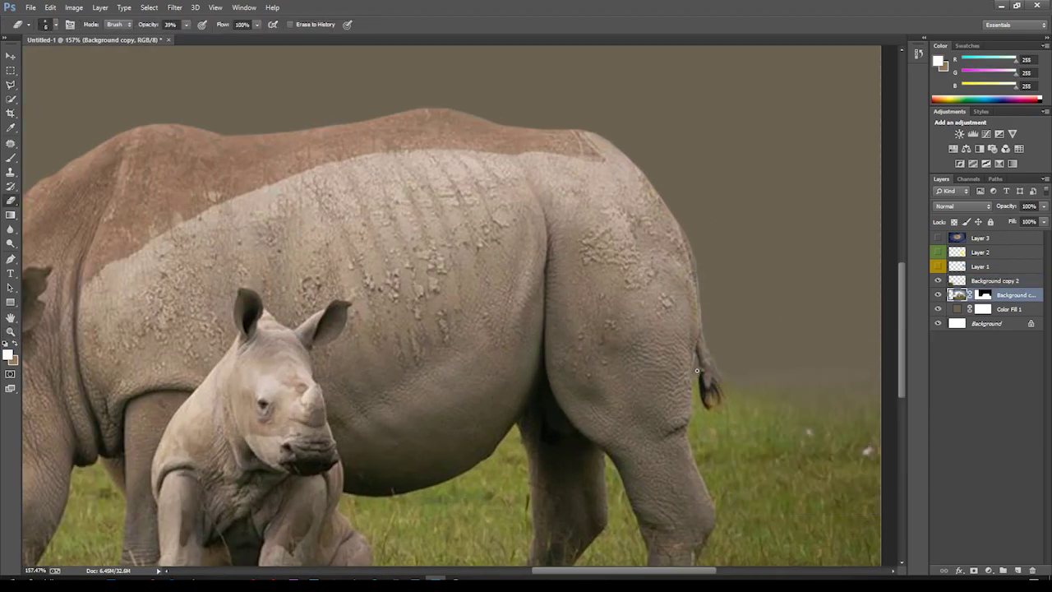
scroll(696, 370, "down", 5)
scroll(493, 345, "up", 5)
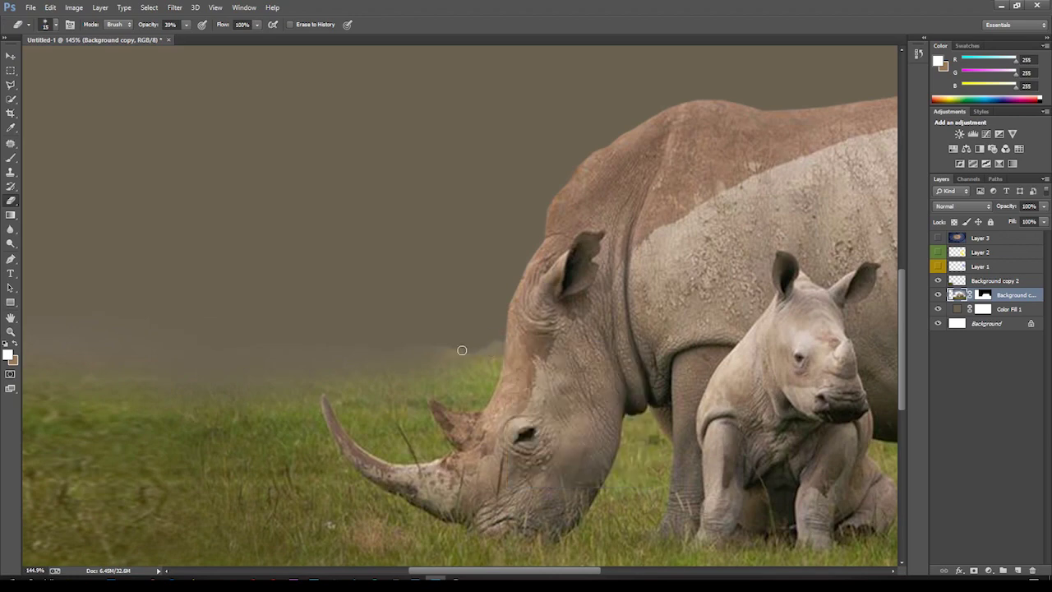
scroll(258, 343, "down", 3)
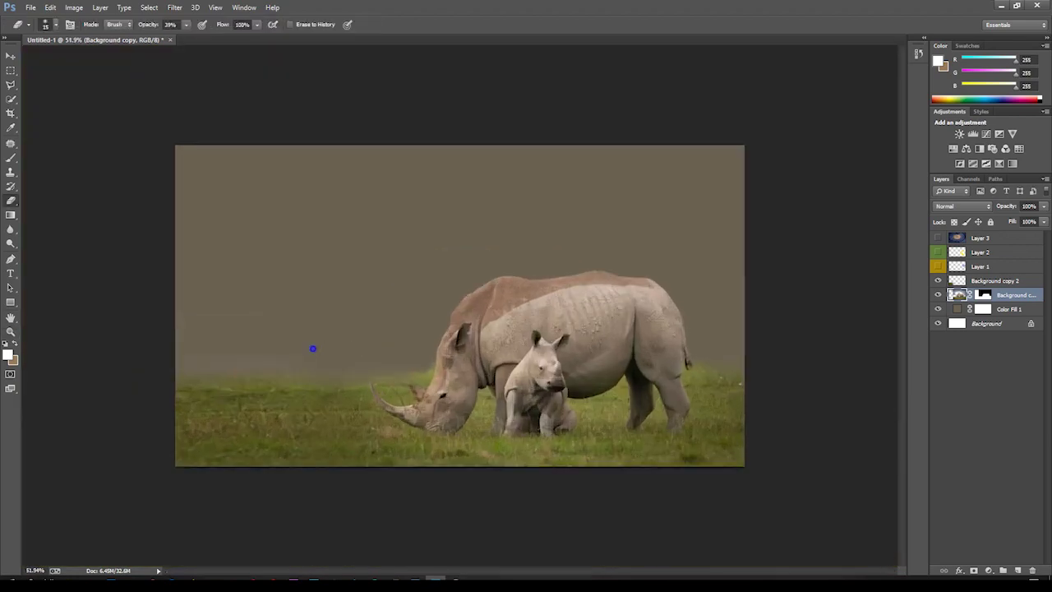
key("z")
scroll(313, 348, "down", 2)
scroll(399, 348, "up", 2)
Step: Add a green solid-colour Color Fill 2 layer and delete Color Fill 1
left_click(958, 309)
left_click(988, 570)
left_click(1014, 280)
left_click(780, 244)
left_click(997, 167)
left_click(958, 323)
key("Delete")
Step: Show the vortex sky Layer 3 and pull its bottom edge upward
left_click(958, 294)
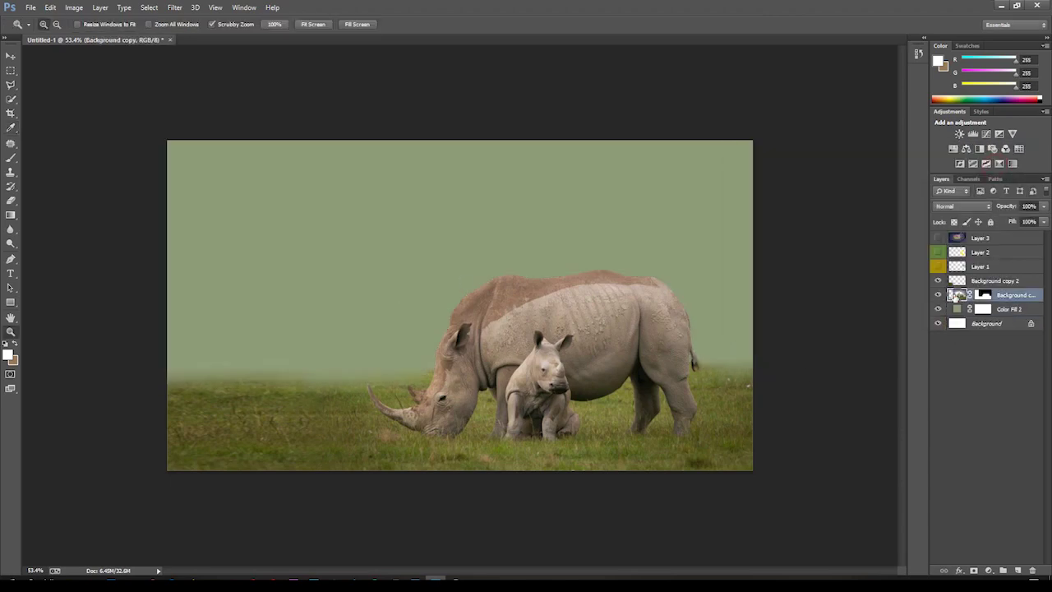
key("e")
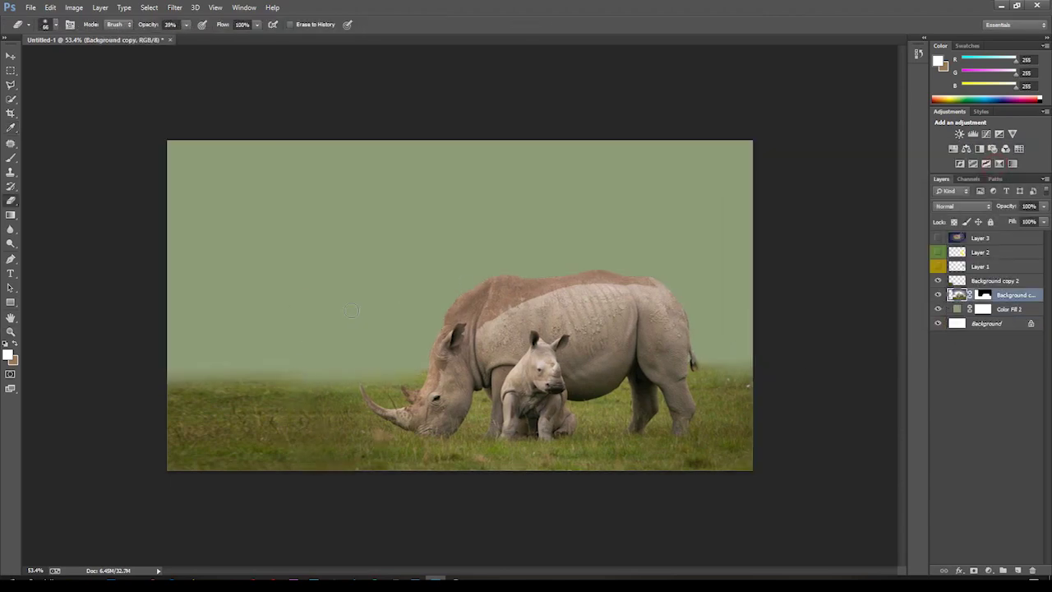
key("z")
scroll(345, 353, "down", 1)
scroll(381, 361, "up", 3)
scroll(380, 361, "down", 1)
left_click(937, 238)
left_click(979, 237)
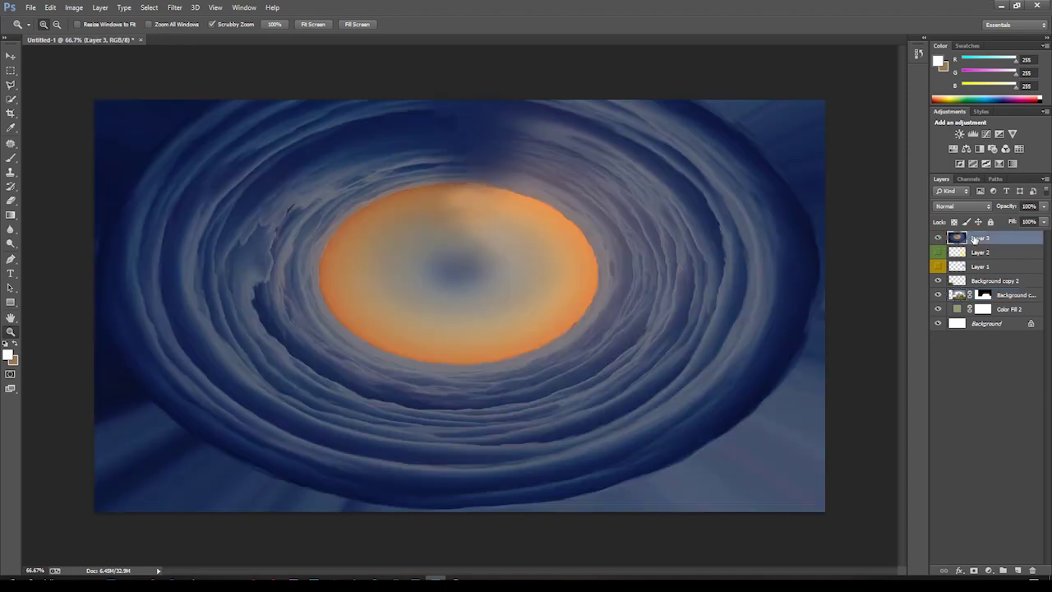
key("ctrl+t")
left_click_drag(459, 511, 465, 404)
key("Return")
Step: Move the Background copy rhino layer to the top of the layer stack
scroll(844, 277, "down", 4)
mouse_move(1010, 294)
left_mouse_down()
mouse_move(1011, 238)
mouse_move(973, 245)
left_mouse_up()
scroll(460, 304, "up", 2)
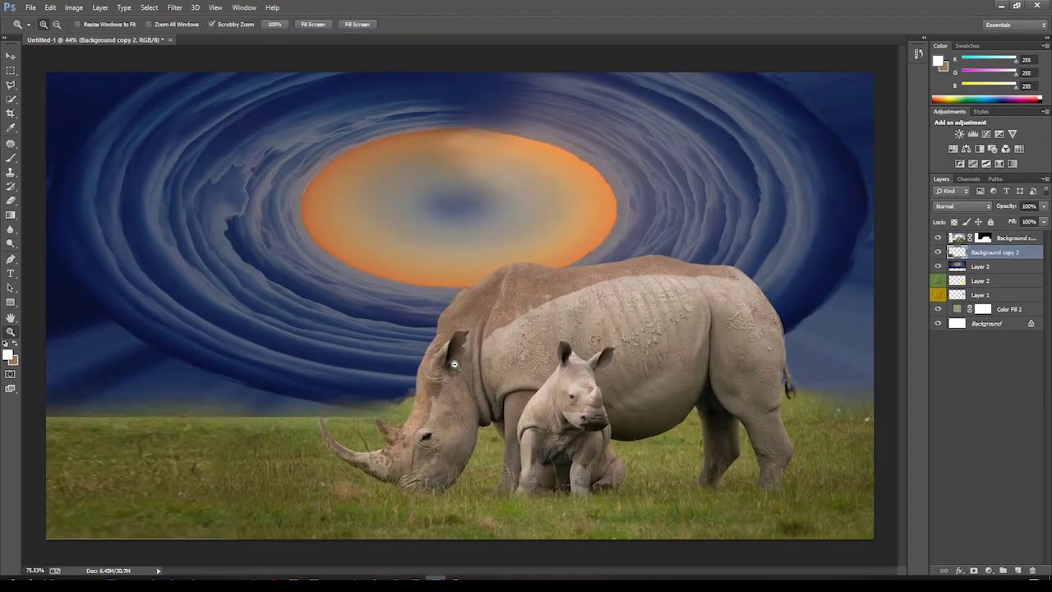
scroll(460, 304, "down", 1)
Step: Shorten, vertically flip and slightly tilt the vortex sky, then open Save As
key("alt+bracketleft")
key("ctrl+t")
left_click_drag(460, 57, 460, 92)
left_click_drag(821, 107, 829, 70)
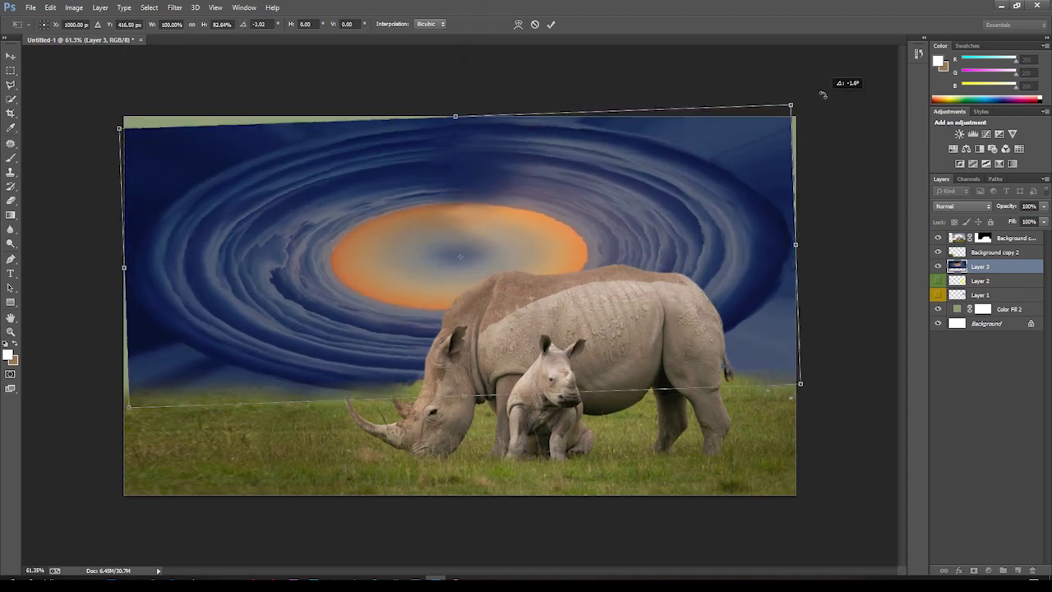
right_click(660, 168)
left_click(699, 332)
left_click_drag(857, 222, 857, 196)
left_click_drag(572, 243, 556, 244)
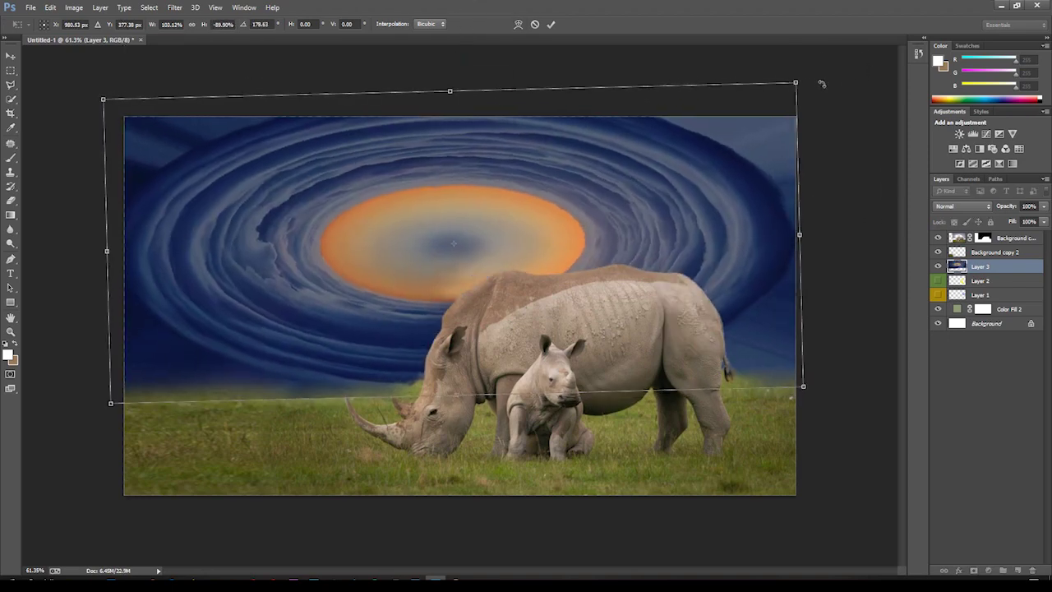
key("Return")
key("z")
key("ctrl+s")
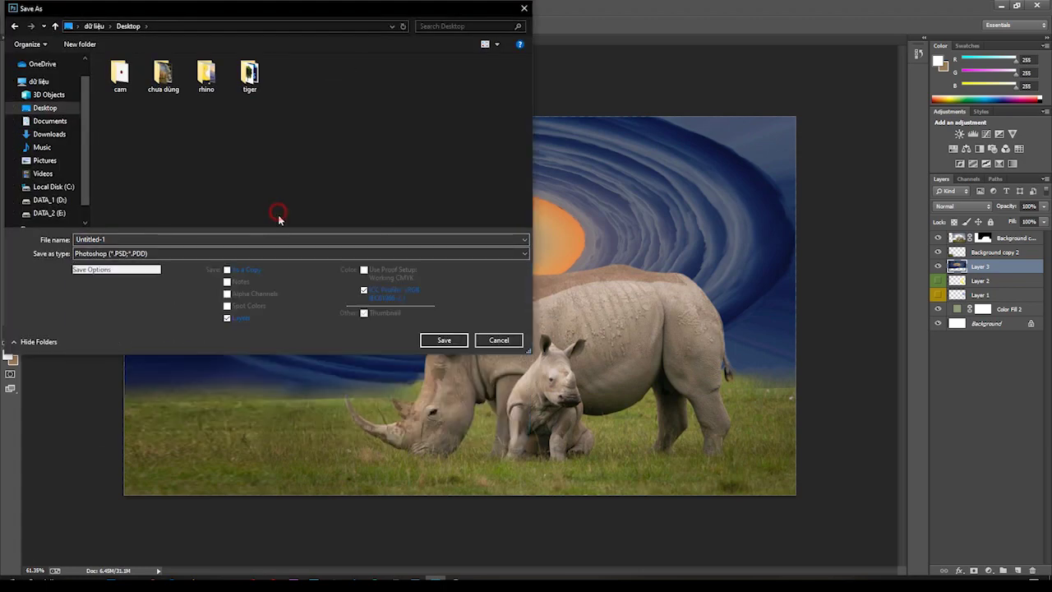
Step: Save the composite as Untitled-1.psd and squash the sky's bottom edge upward
key("Return")
left_click(938, 237)
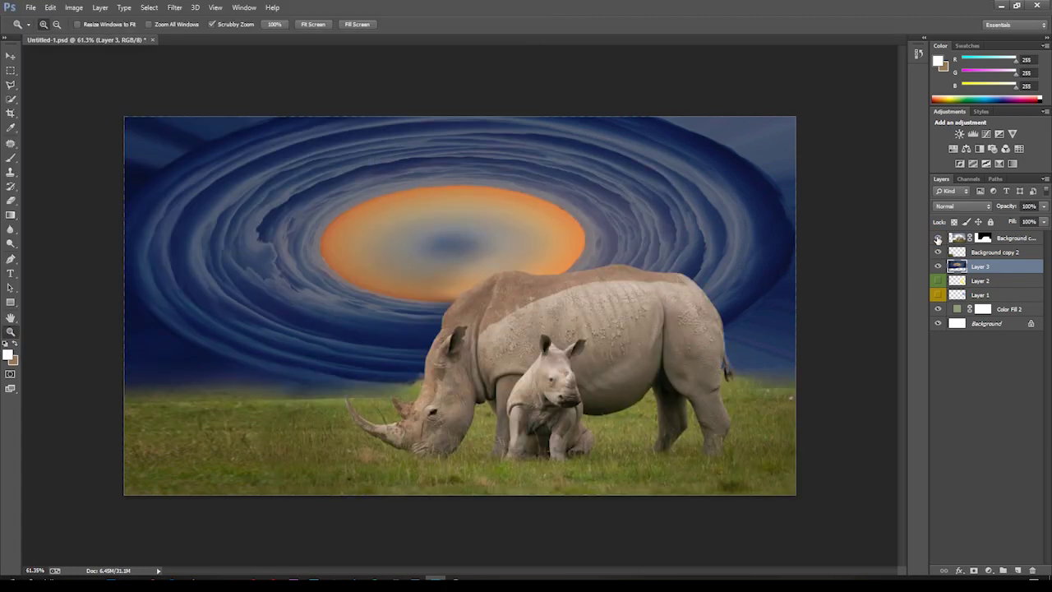
left_click_drag(763, 369, 801, 369)
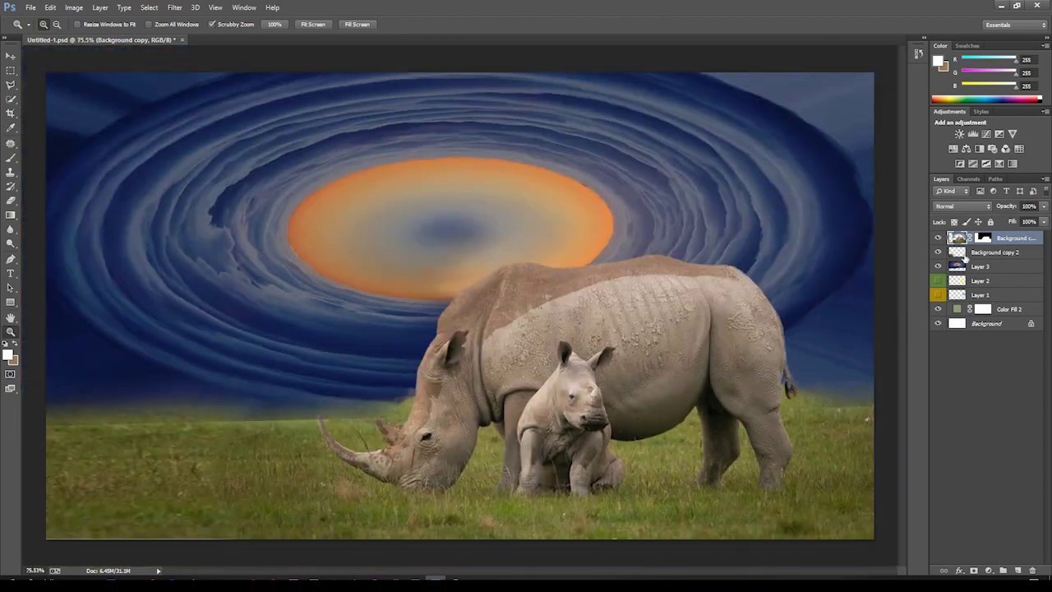
key("ctrl+t")
left_click_drag(456, 429, 456, 375)
key("Return")
key("z")
left_click_drag(740, 361, 822, 362)
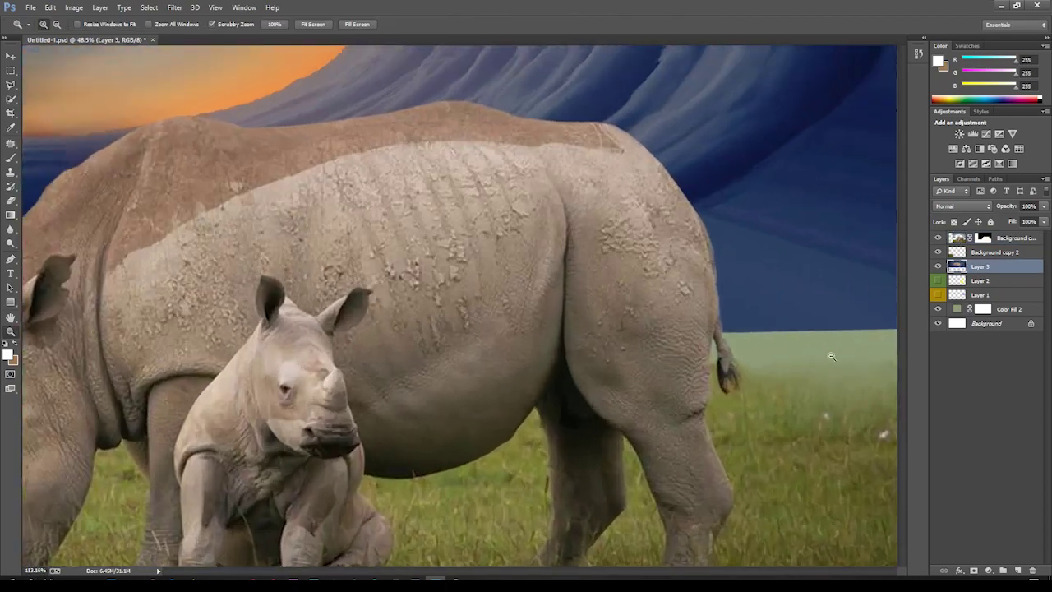
Step: Recolour Color Fill 2 to dark blue
double_click(956, 309)
mouse_move(889, 282)
left_mouse_down()
mouse_move(890, 228)
mouse_move(813, 258)
left_mouse_up()
left_click(988, 167)
scroll(275, 353, "down", 5)
scroll(186, 359, "up", 5)
Step: Erase the vortex sky's lower edge so it fades softly into the grass
key("e")
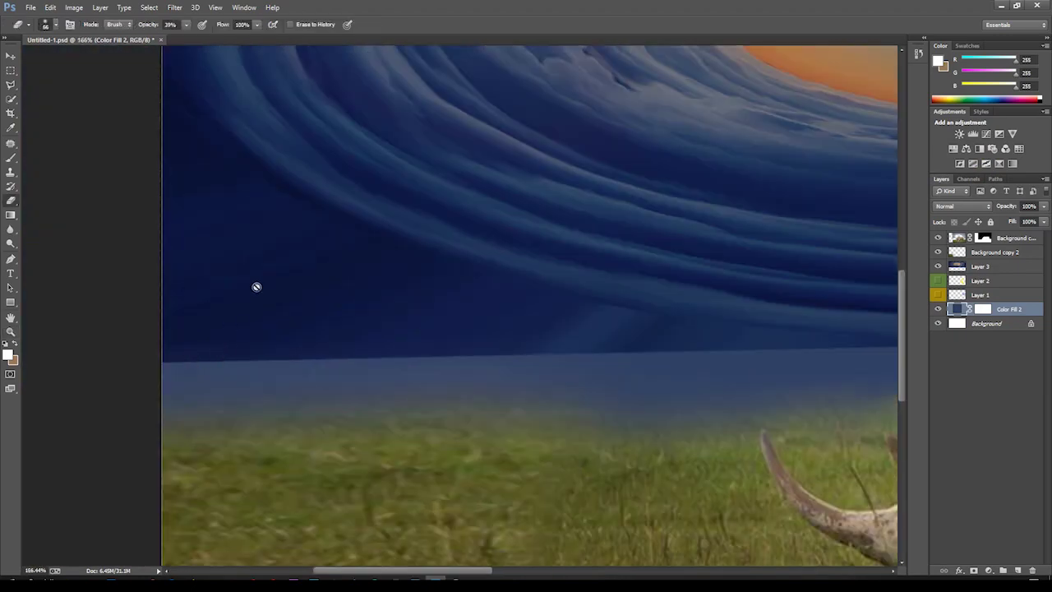
left_click(979, 266)
key("bracketright")
key("bracketright")
key("bracketright")
left_click_drag(162, 352, 677, 364)
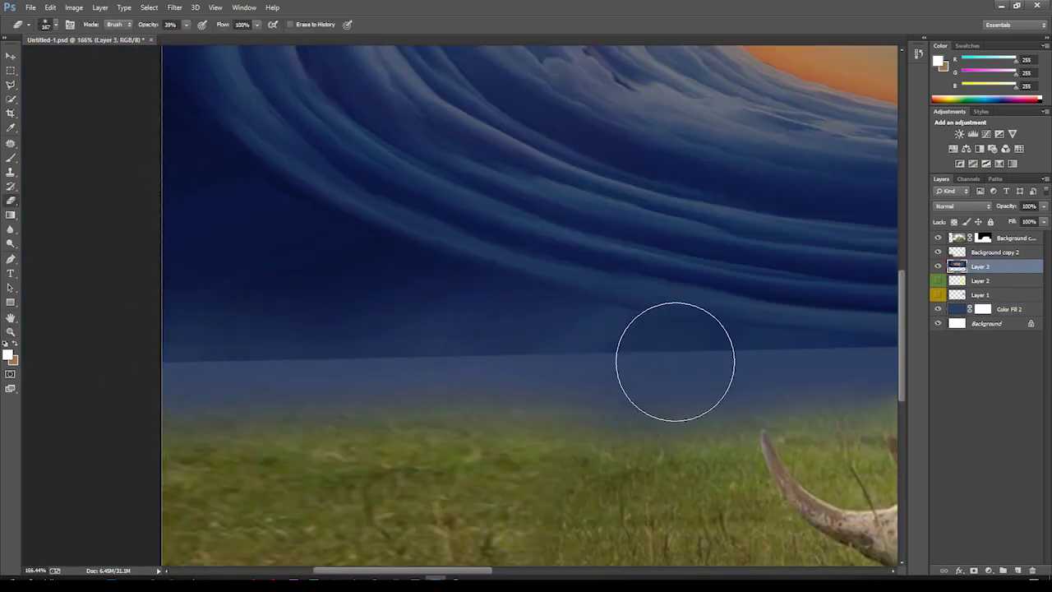
left_click_drag(159, 277, 322, 273)
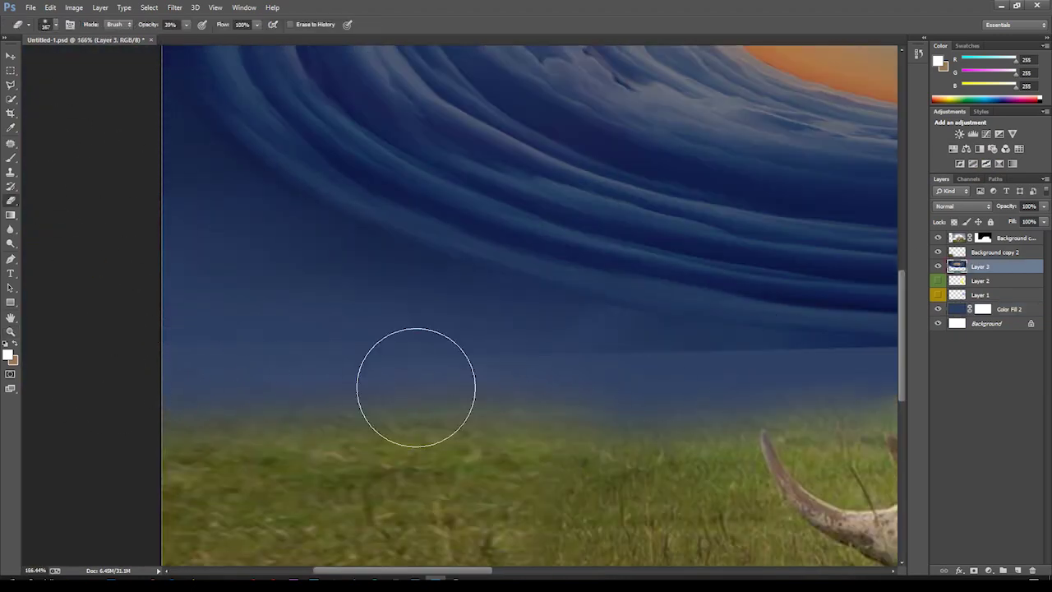
left_click_drag(690, 401, 644, 408)
right_click(637, 398)
double_click(699, 457)
left_click_drag(869, 362, 500, 385)
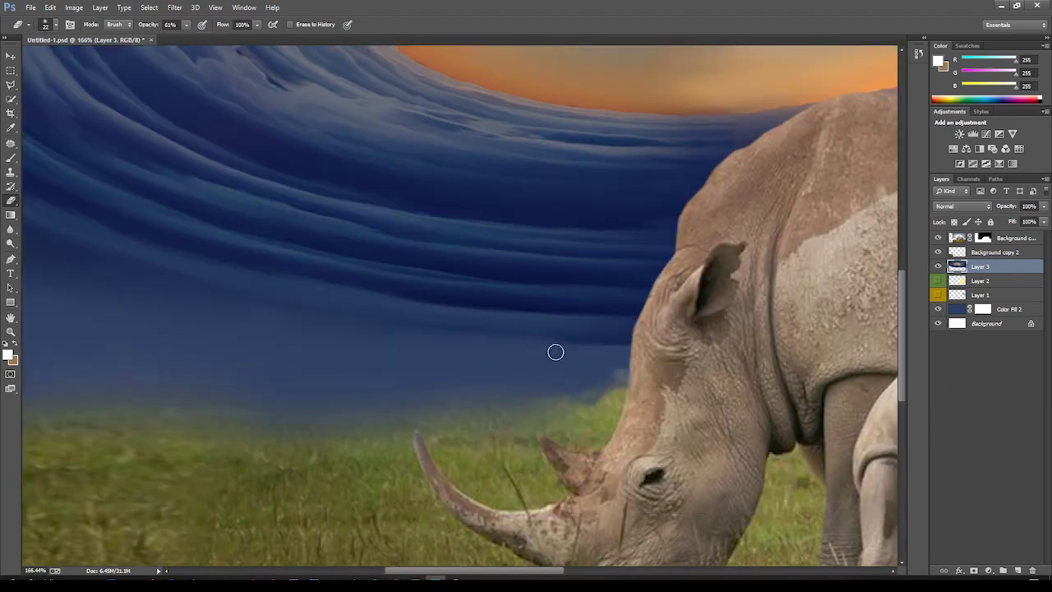
key("ctrl+0")
scroll(369, 369, "up", 3)
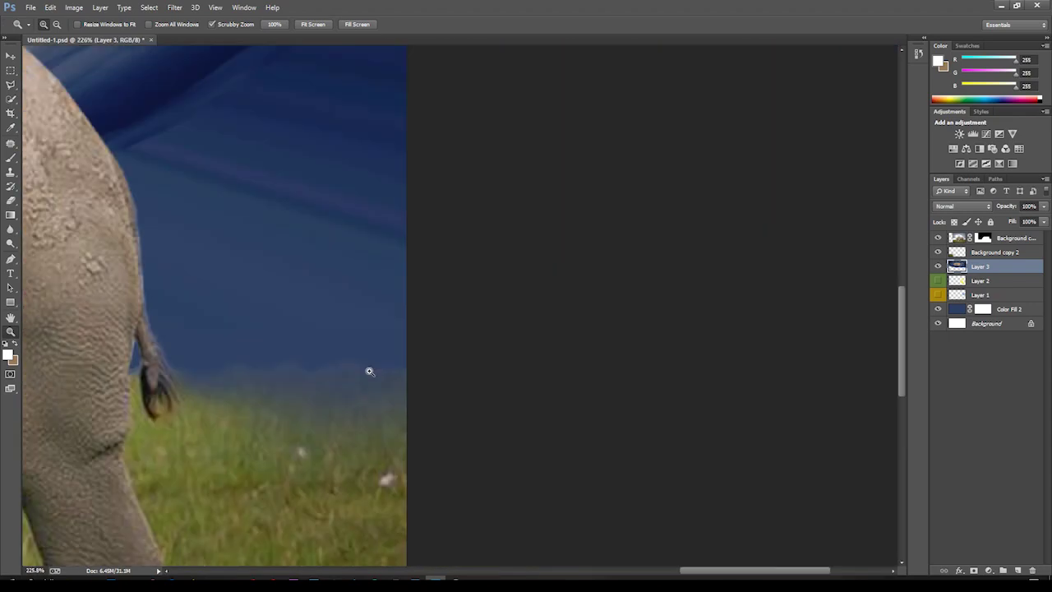
right_click(378, 349)
key("Return")
Step: Darken the rhinos on Background copy with a 19% eraser pass and Levels midtones 0.63
key("alt+bracketright")
key("alt+bracketright")
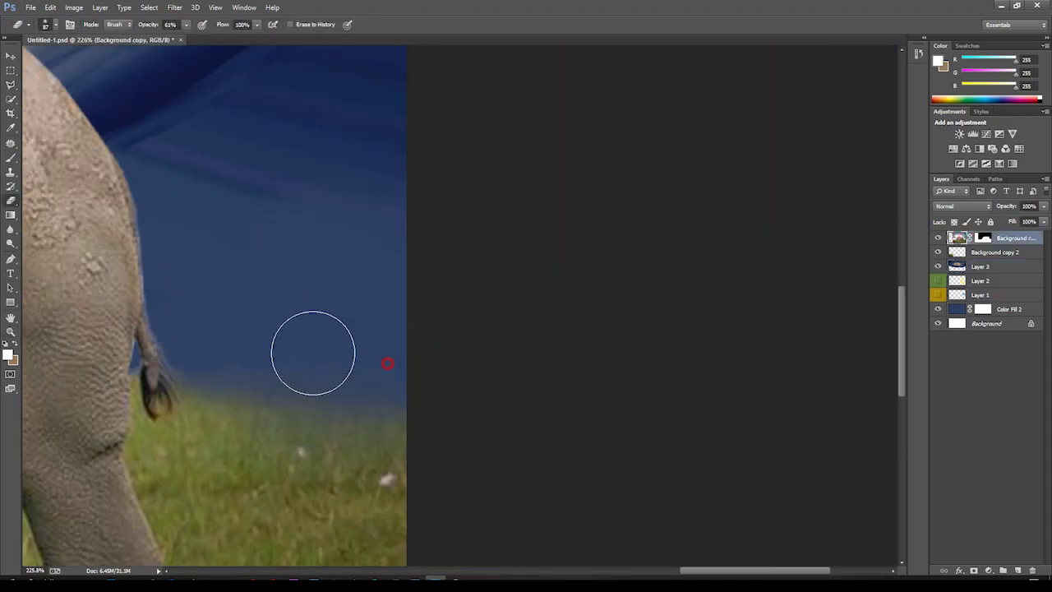
key("1")
key("9")
scroll(397, 414, "down", 5)
scroll(463, 339, "up", 1)
right_click(463, 339)
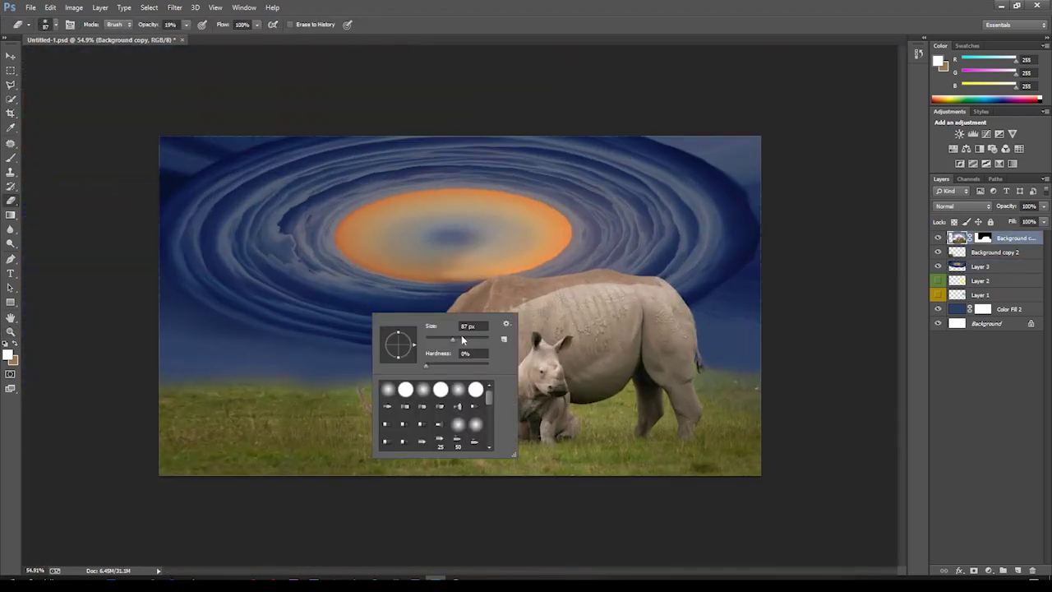
left_click(210, 399)
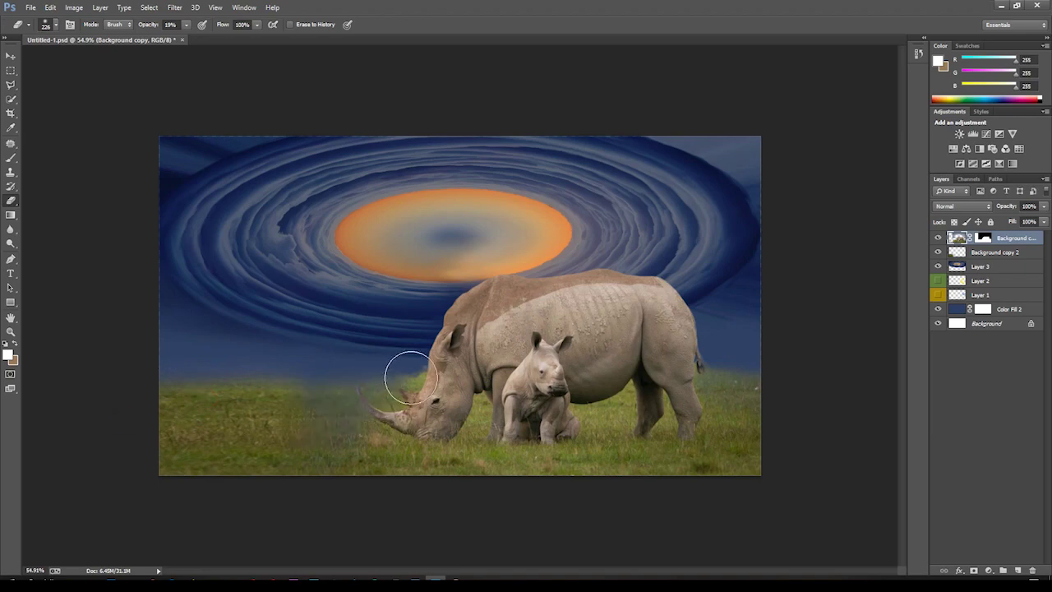
mouse_move(474, 411)
left_mouse_down()
mouse_move(687, 392)
mouse_move(491, 364)
left_mouse_up()
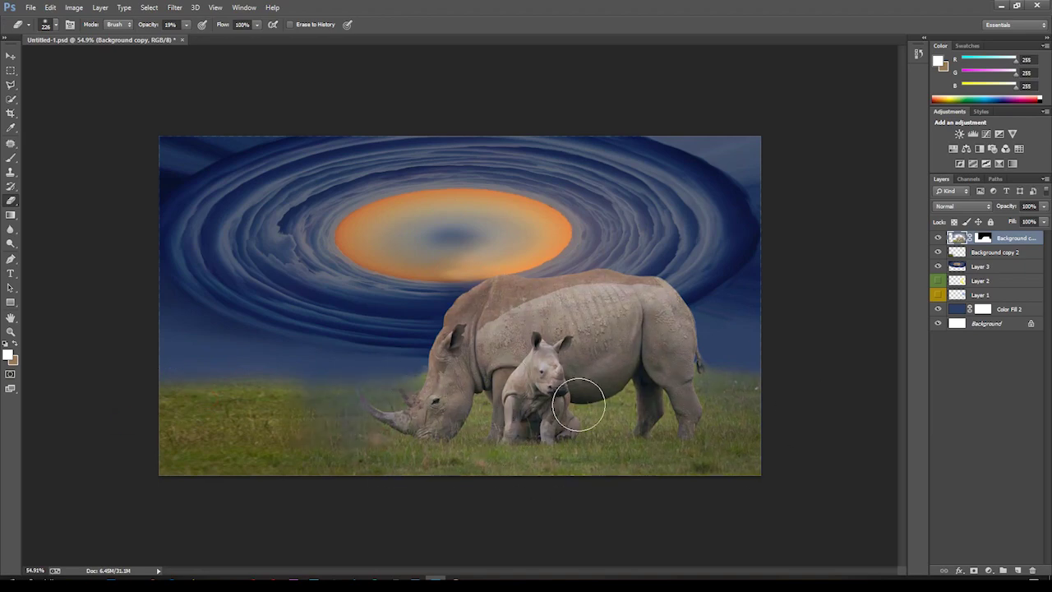
key("z")
key("ctrl+l")
left_click_drag(860, 373, 921, 373)
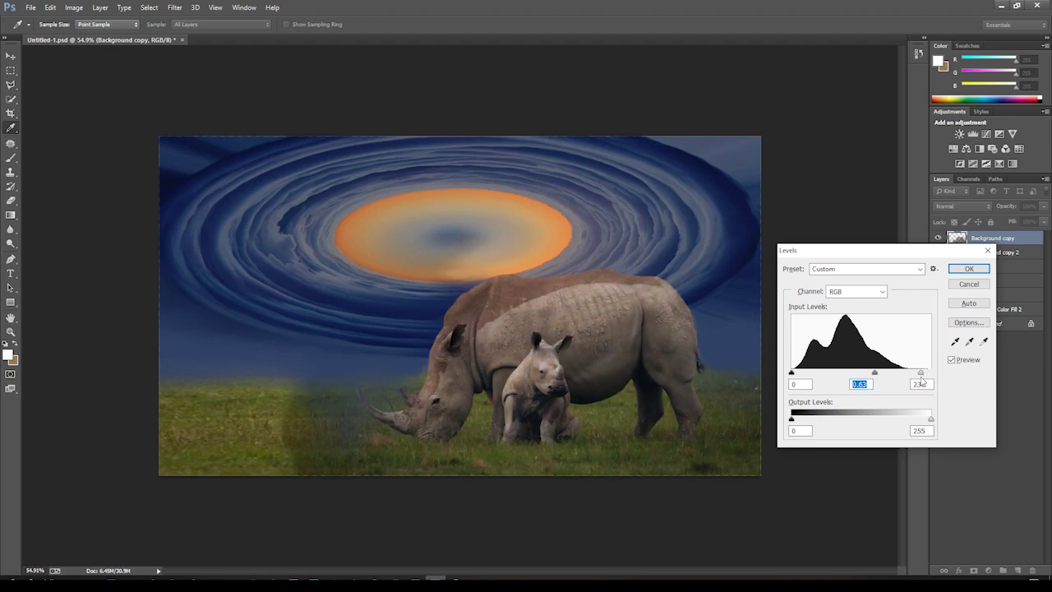
Step: Apply the Levels, then darken Background copy 2 with Levels midtones 0.92
left_click(968, 268)
left_click(994, 251)
key("ctrl+l")
left_click_drag(860, 374, 869, 376)
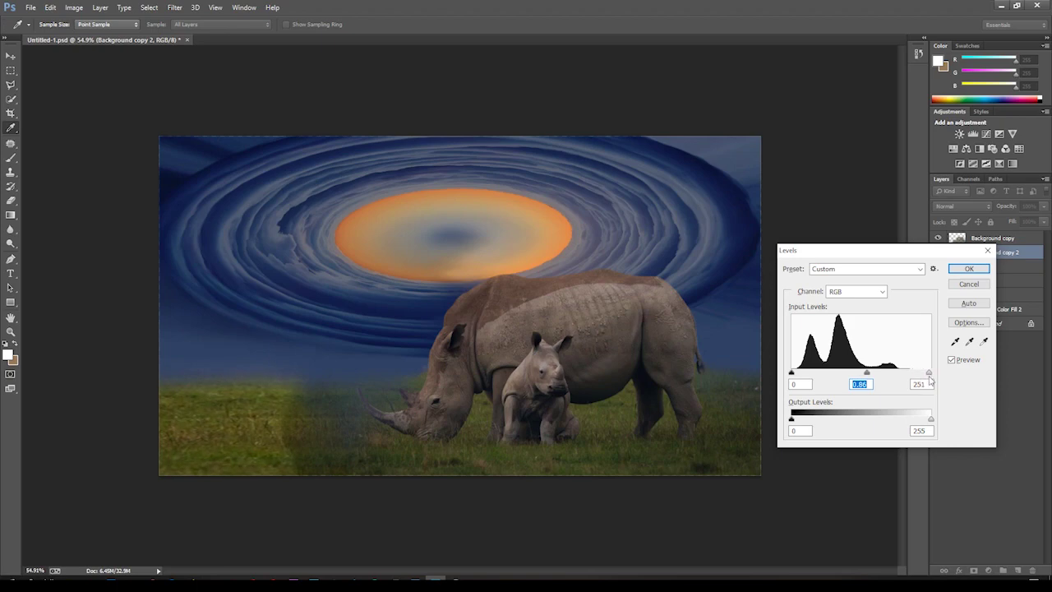
key("Return")
Step: Merge Background copy into Background copy 2 with Ctrl+E
key("b")
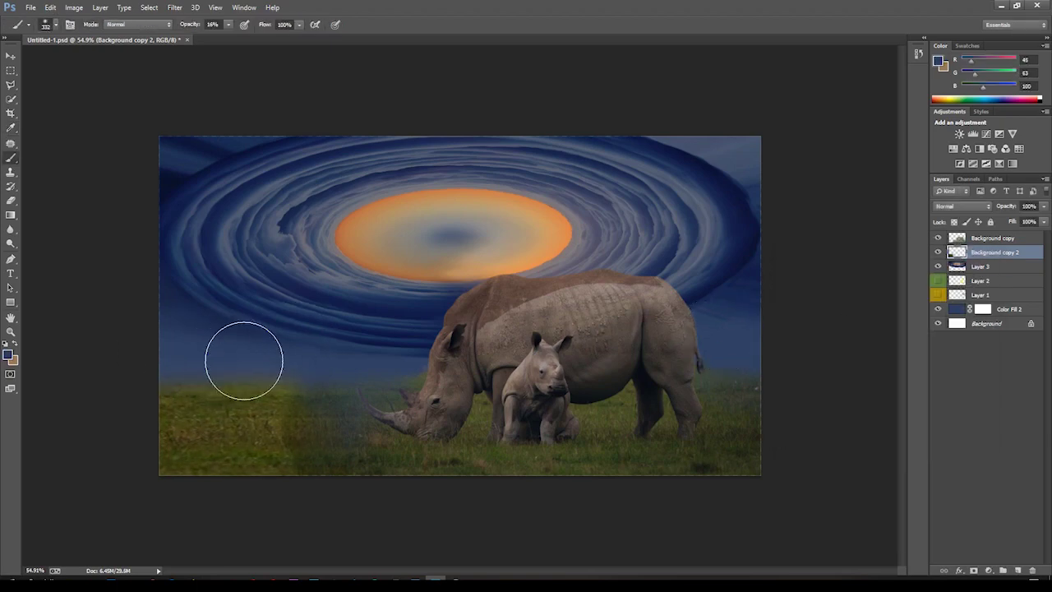
key("alt+bracketright")
key("ctrl+e")
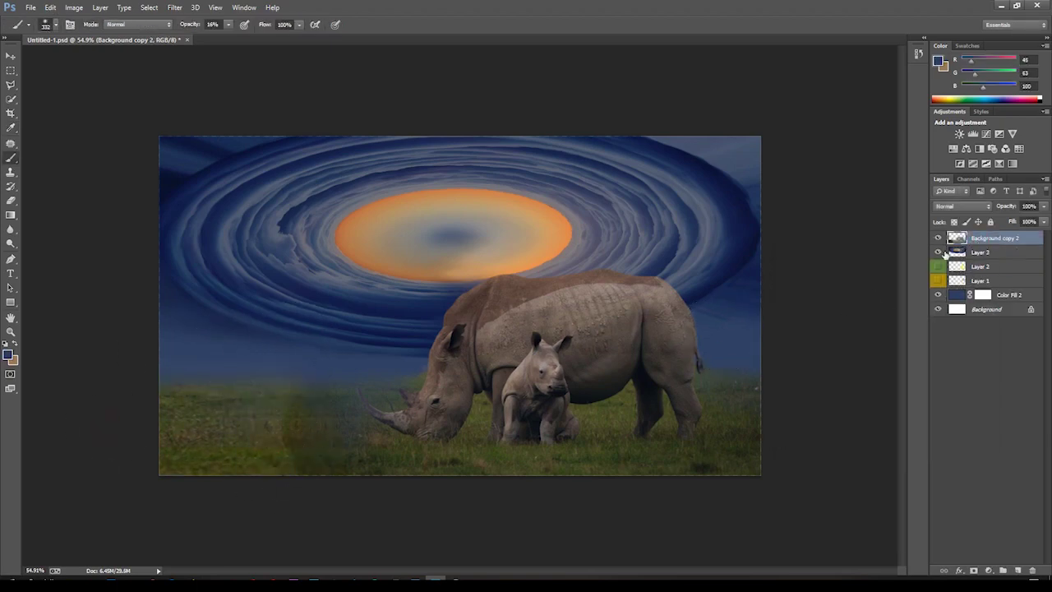
key("z")
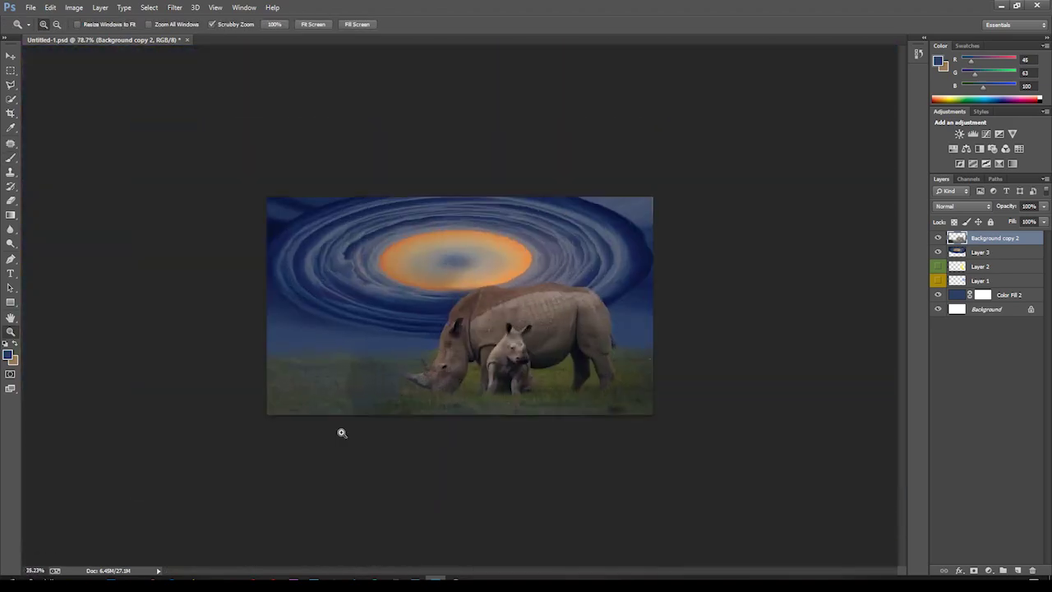
left_click_drag(411, 428, 363, 435)
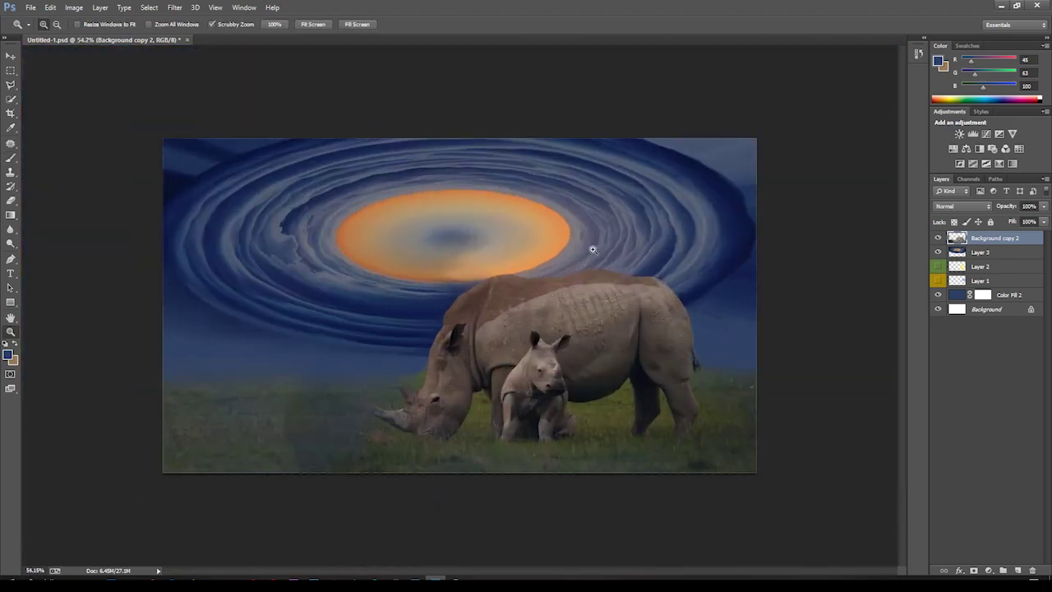
Step: Bring the galaxy layer to the top and distort it onto the orange ellipse
key("ctrl+t")
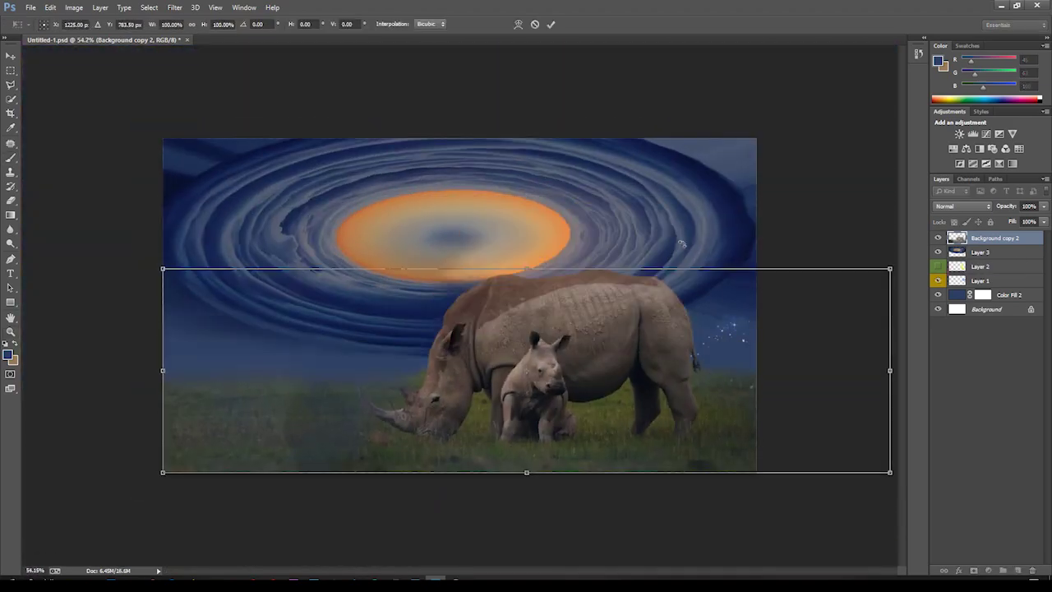
key("Escape")
left_click(980, 280)
key("ctrl+shift+bracketright")
key("ctrl+t")
left_click_drag(668, 232, 417, 173)
left_click_drag(529, 148, 573, 200)
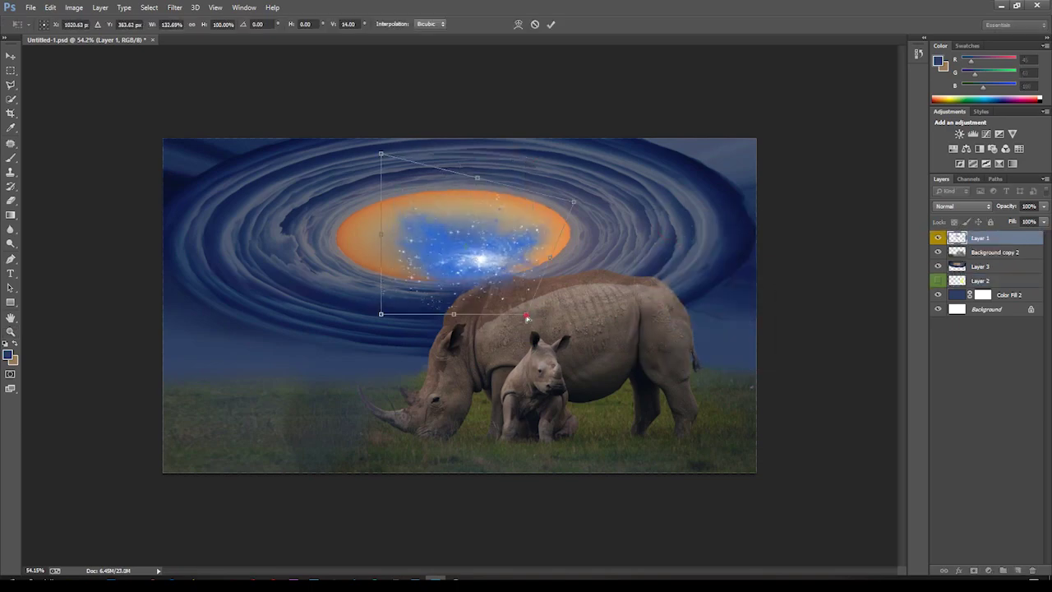
left_click_drag(383, 230, 347, 218)
mouse_move(347, 312)
left_mouse_down()
mouse_move(311, 313)
mouse_move(451, 270)
left_mouse_up()
key("Return")
Step: Try galaxy hues, then widen, stretch and warp the galaxy to follow the swirl
key("ctrl+u")
left_click_drag(759, 224, 757, 225)
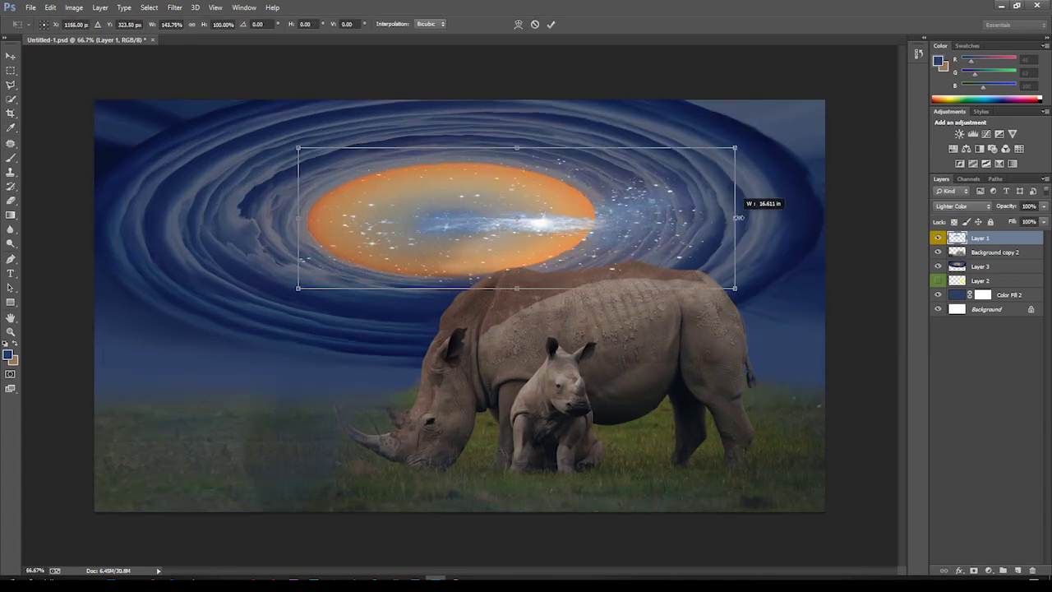
left_click_drag(305, 219, 127, 218)
left_click_drag(446, 141, 446, 97)
left_click_drag(446, 286, 443, 339)
left_click(517, 24)
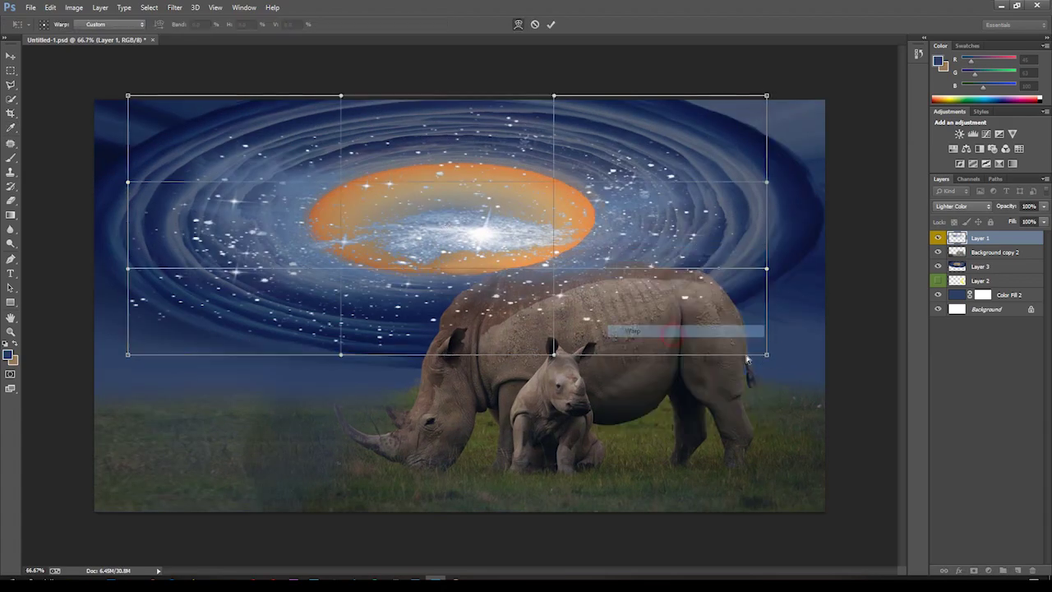
left_click_drag(127, 339, 158, 335)
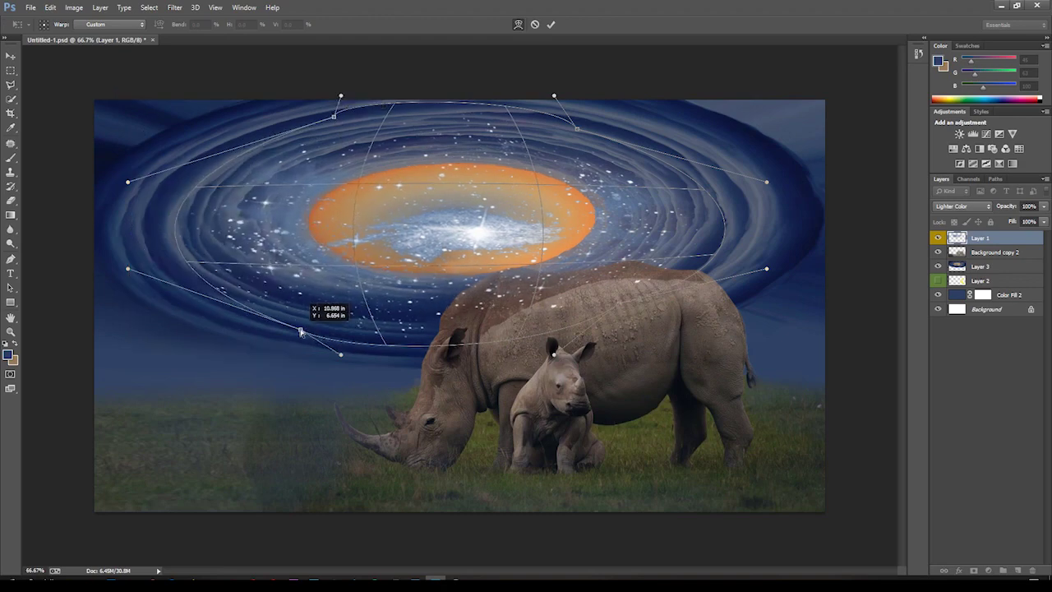
key("Return")
key("ctrl+t")
left_click_drag(663, 230, 651, 225)
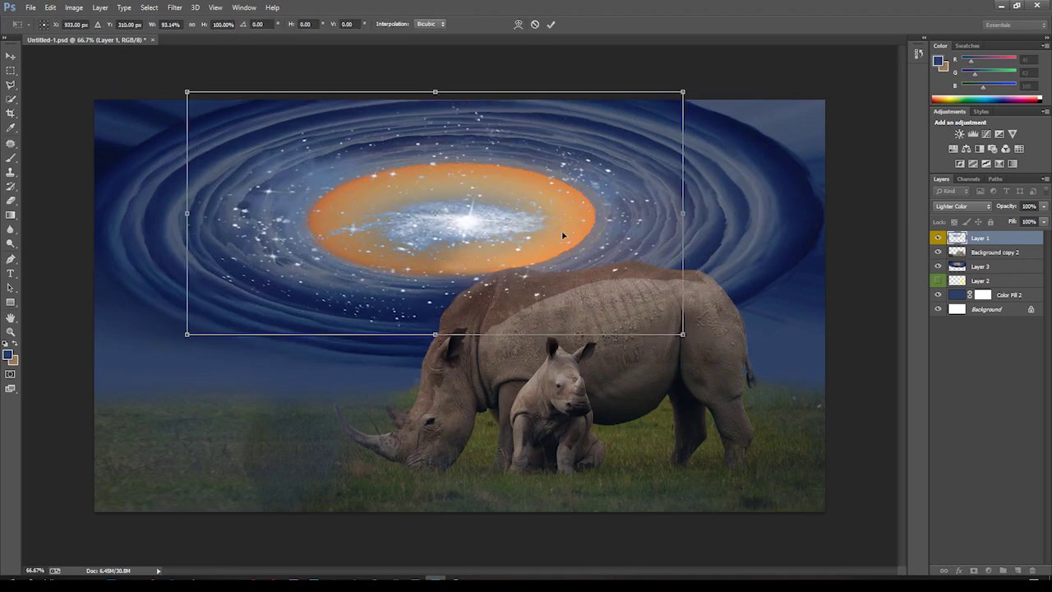
key("Return")
Step: Move the galaxy below the rhinos and stretch the swirling sky taller behind them
key("ctrl+bracketleft")
key("z")
left_click(437, 244, "alt")
left_click(979, 266)
key("ctrl+t")
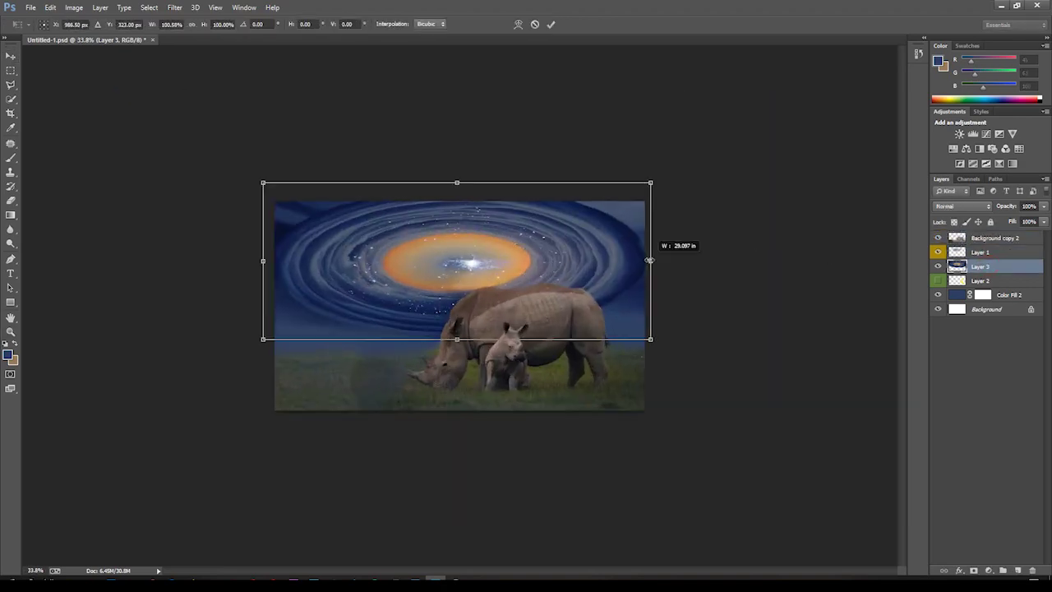
left_click_drag(655, 181, 652, 131)
mouse_move(462, 134)
left_mouse_down()
mouse_move(461, 52)
mouse_move(470, 199)
left_mouse_up()
mouse_move(459, 339)
left_mouse_down()
mouse_move(458, 415)
mouse_move(471, 348)
left_mouse_up()
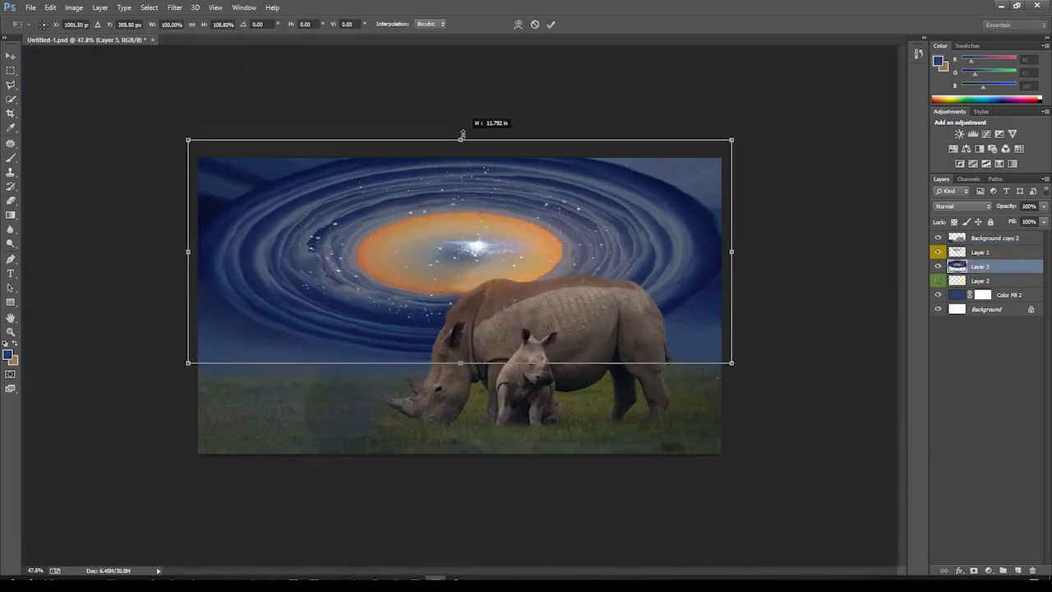
left_click_drag(461, 141, 474, 99)
key("Return")
Step: Zoom out to check the whole image and make the moon layer visible
key("z")
left_click_drag(266, 176, 199, 172)
left_click(537, 248)
left_click(937, 280)
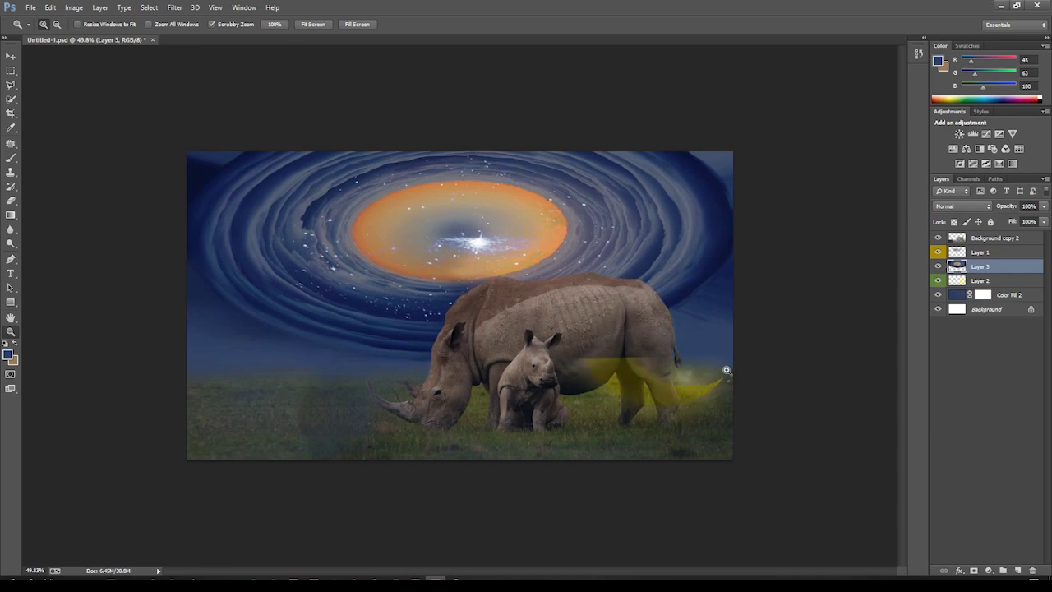
Step: Move the moon beside the rhino's head, then shrink and rotate it
left_click_drag(979, 281, 979, 236)
key("ctrl+t")
left_click_drag(633, 329, 340, 376)
mouse_move(446, 227)
left_mouse_down()
mouse_move(361, 310)
mouse_move(460, 386)
mouse_move(426, 421)
left_mouse_up()
key("Return")
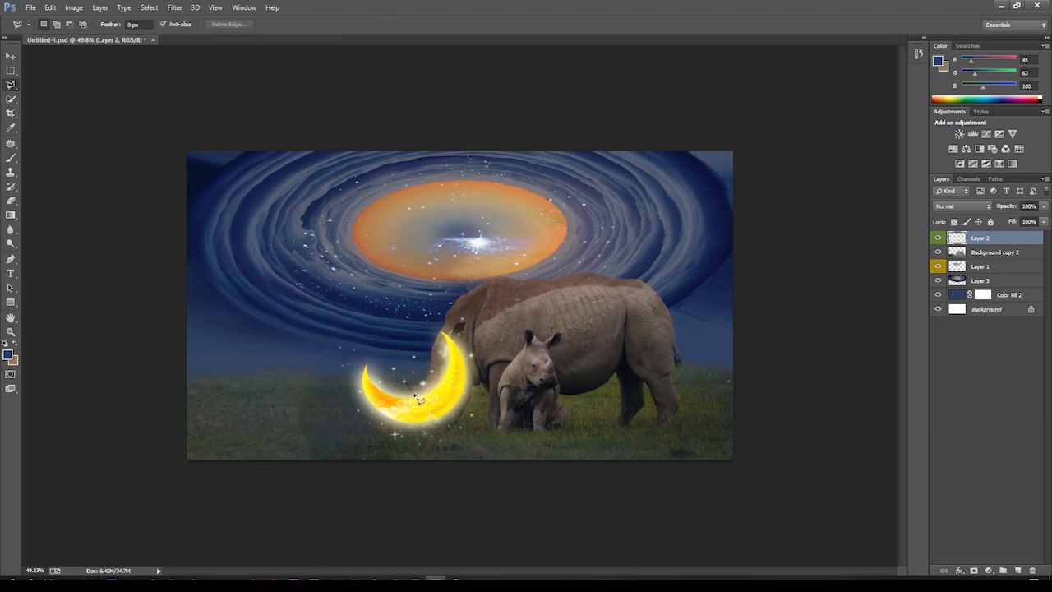
Step: Try deleting part of the moon, undo it, and duplicate the moon onto a new layer
double_click(401, 339)
key("Delete")
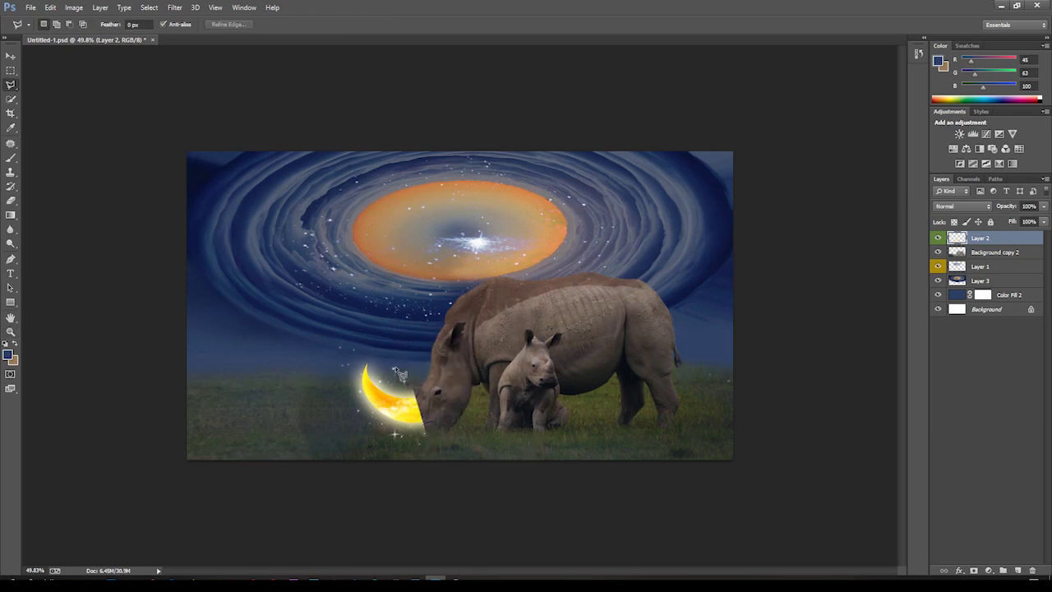
key("ctrl+alt+z")
key("ctrl+alt+z")
key("ctrl+d")
key("ctrl+j")
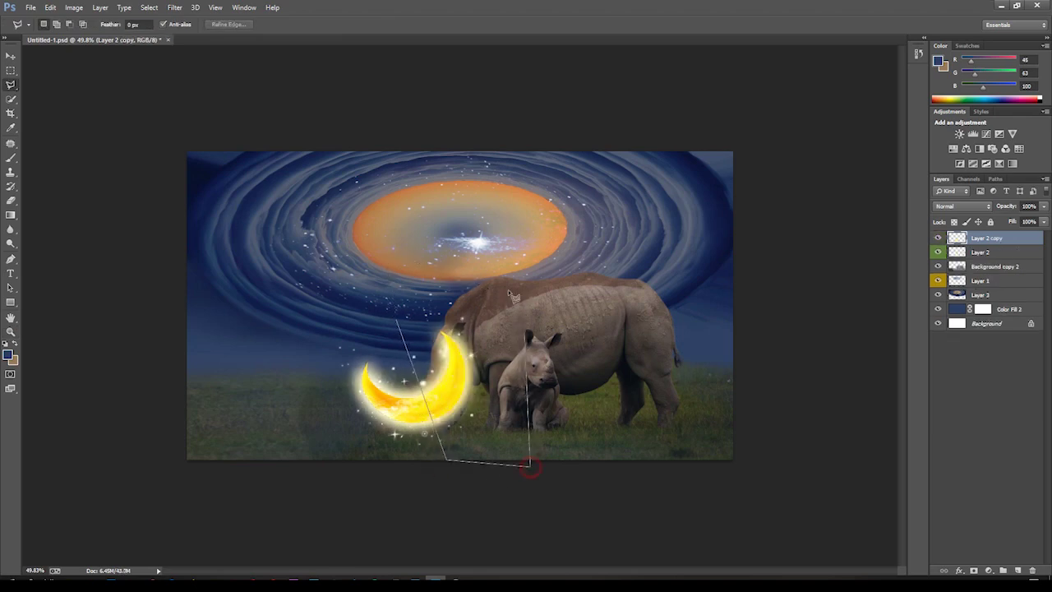
Step: Select the moon's horn area and shift that piece to the left
double_click(470, 251)
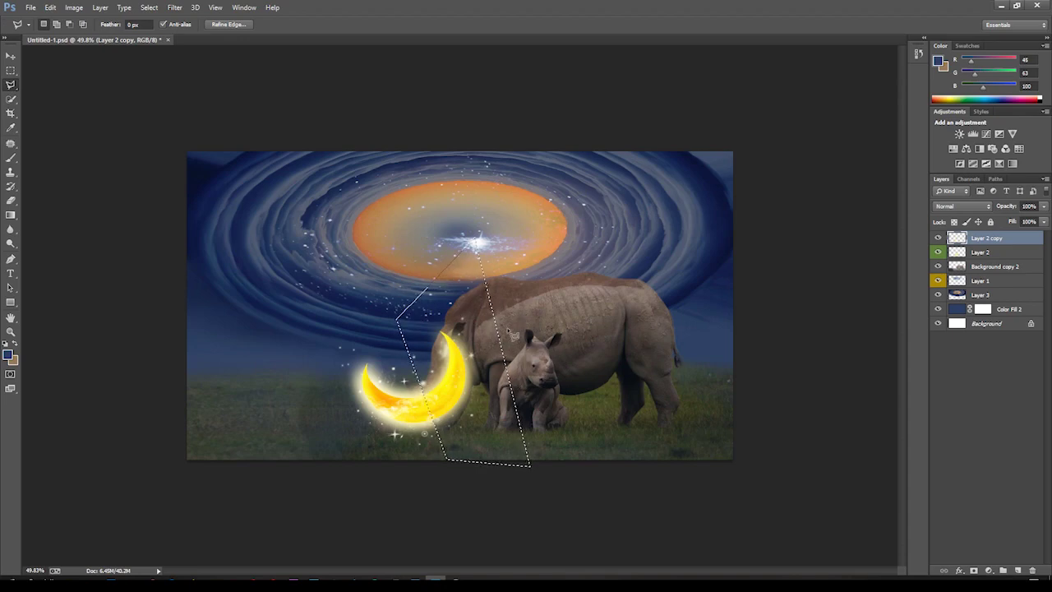
key("v")
mouse_move(443, 378)
left_mouse_down()
mouse_move(308, 341)
mouse_move(386, 377)
left_mouse_up()
right_click(967, 252)
key("Escape")
scroll(394, 395, "up", 5)
Step: Scale the moon copy against the rhino's face and warp it into a horn shape
key("ctrl+t")
left_click_drag(493, 205, 354, 265)
left_click_drag(86, 263, 110, 235)
left_click_drag(206, 374, 319, 374)
left_click(518, 24)
left_click_drag(437, 300, 696, 321)
left_click_drag(437, 494, 520, 468)
left_click_drag(437, 125, 566, 64)
key("Return")
Step: Erase the horn where it overlaps the rhino's face, then dim it with Levels output 47–200
key("e")
mouse_move(479, 235)
left_mouse_down()
mouse_move(512, 379)
mouse_move(476, 312)
mouse_move(505, 325)
left_mouse_up()
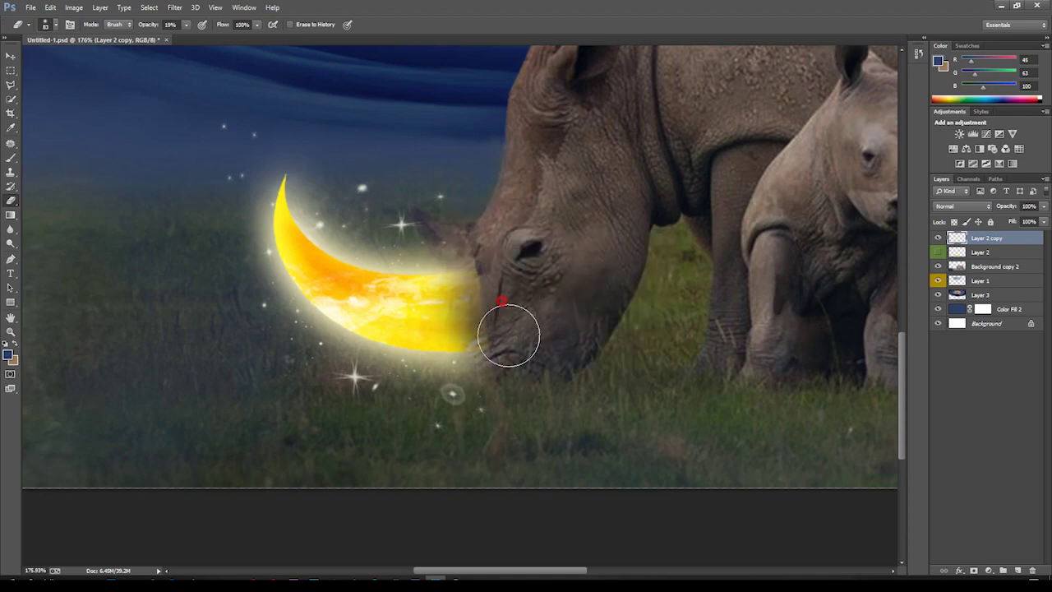
scroll(485, 304, "up", 3)
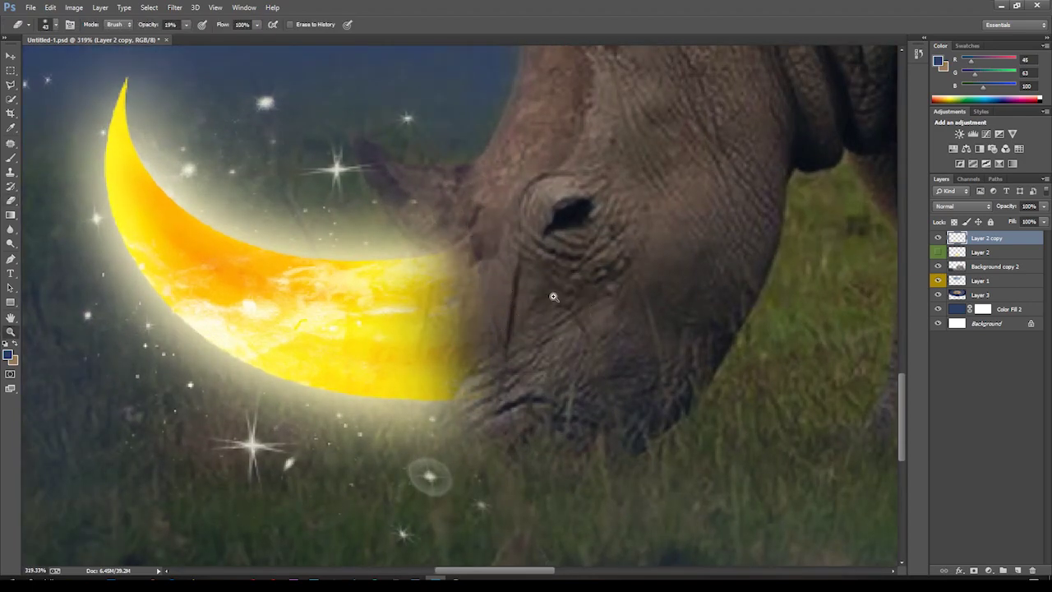
key("ctrl+0")
key("ctrl+l")
left_click_drag(930, 419, 901, 421)
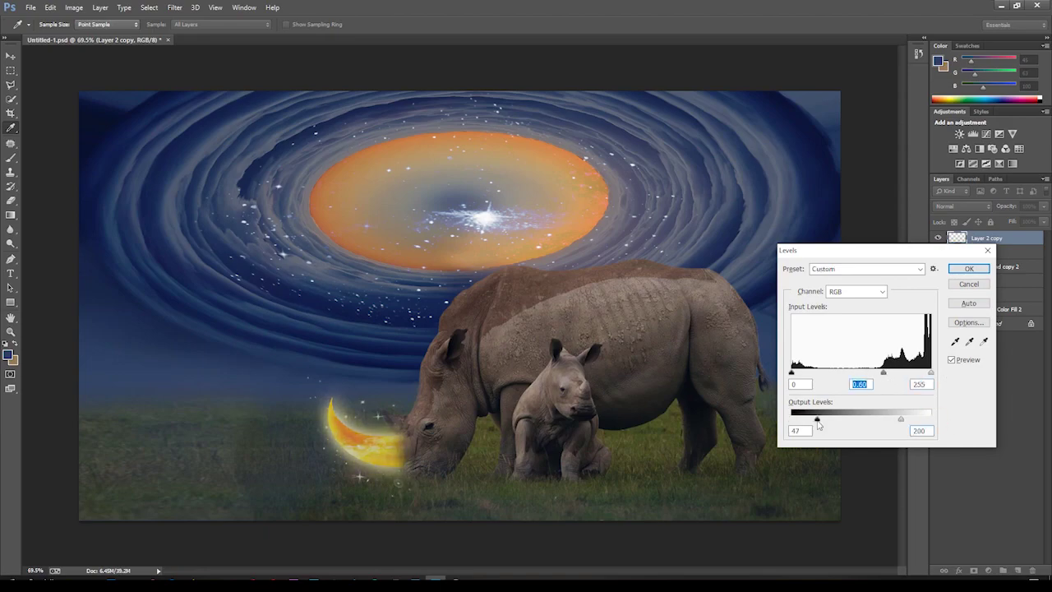
Step: Confirm the Levels dimming of the moon horn and inspect it zoomed in
left_click(963, 269)
key("z")
left_click_drag(357, 460, 679, 351)
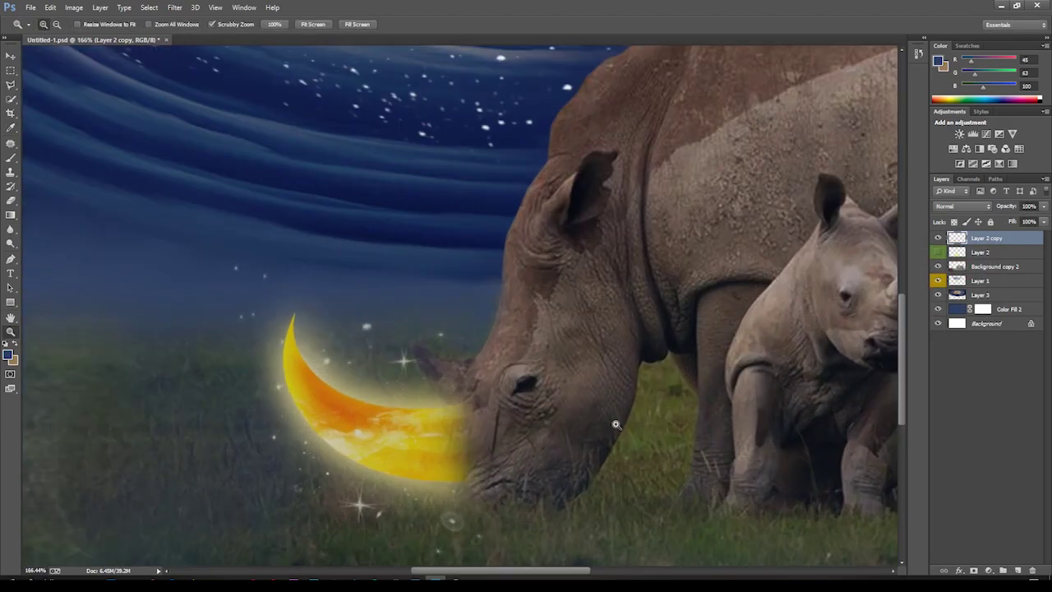
key("ctrl+0")
Step: Darken and desaturate the rhinos photo layer with Hue/Saturation, shifting the hue toward blue
key("alt+bracketleft")
key("alt+bracketleft")
key("ctrl+u")
mouse_move(759, 277)
left_mouse_down()
mouse_move(731, 277)
mouse_move(738, 286)
left_mouse_up()
left_click_drag(760, 227, 723, 227)
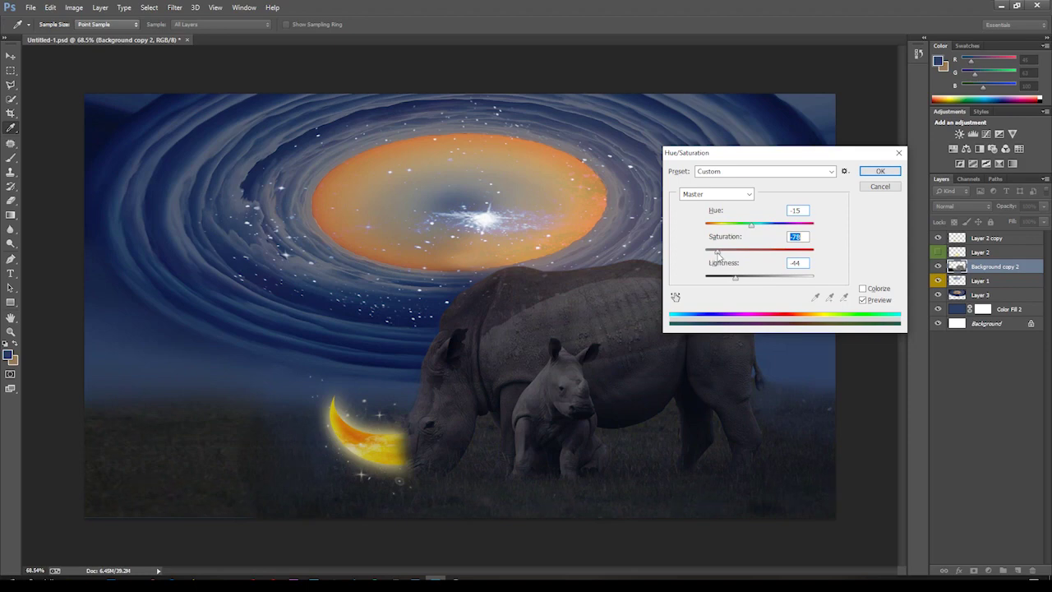
left_click(879, 171)
Step: Zoom in on the moon horn and duplicate its layer
key("z")
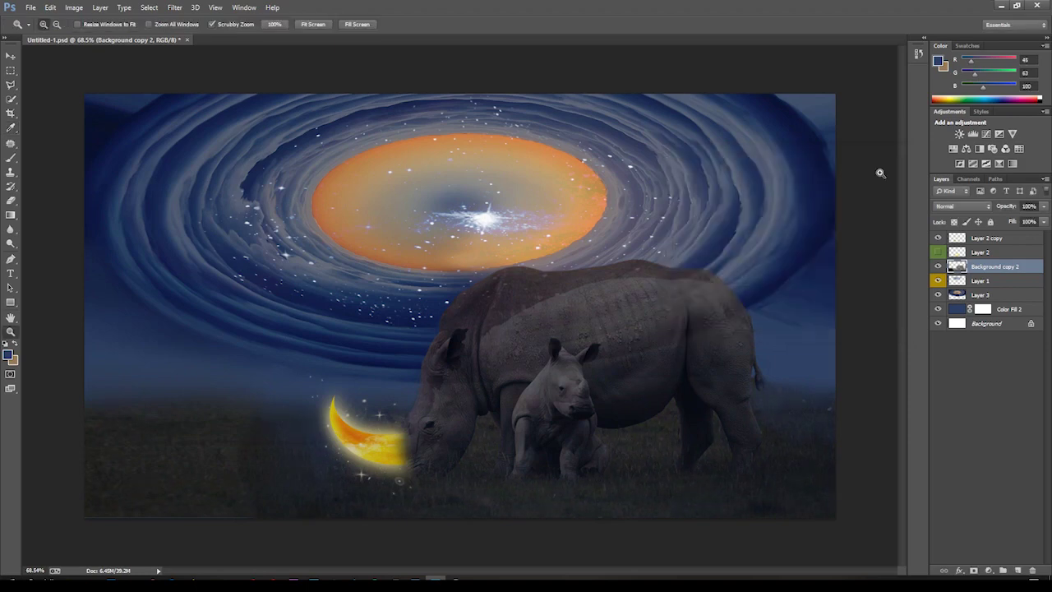
left_click_drag(379, 444, 459, 470)
key("alt+bracketright")
key("alt+bracketright")
key("ctrl+j")
Step: Shrink the new moon copy, rotate it to about -28°, and warp it beside the horn
key("ctrl+t")
mouse_move(418, 324)
left_mouse_down()
mouse_move(422, 305)
mouse_move(455, 319)
mouse_move(448, 348)
left_mouse_up()
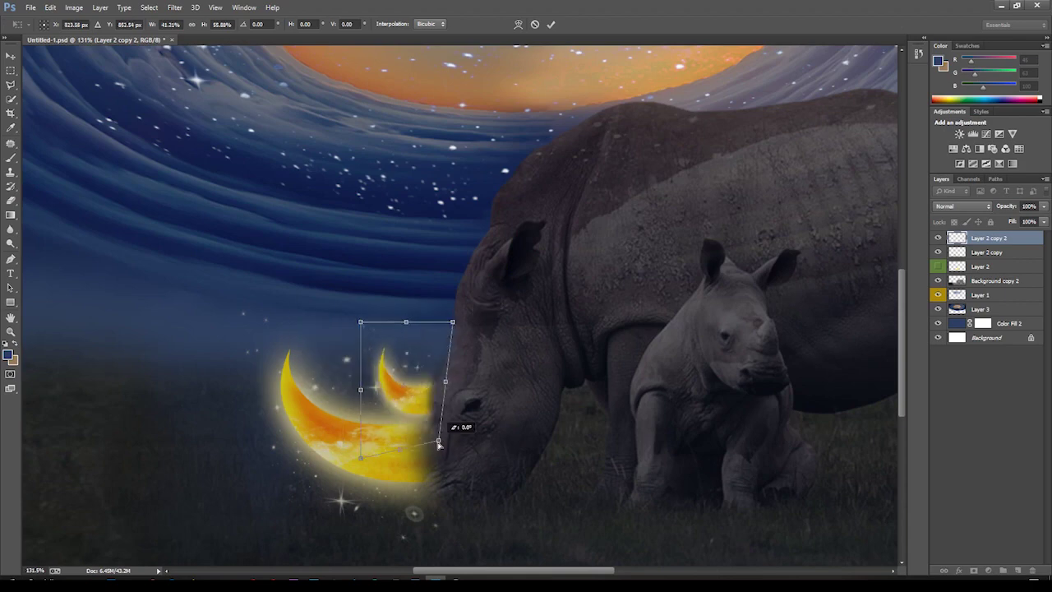
mouse_move(361, 324)
left_mouse_down()
mouse_move(374, 351)
mouse_move(341, 387)
left_mouse_up()
right_click(422, 364)
left_click(460, 424)
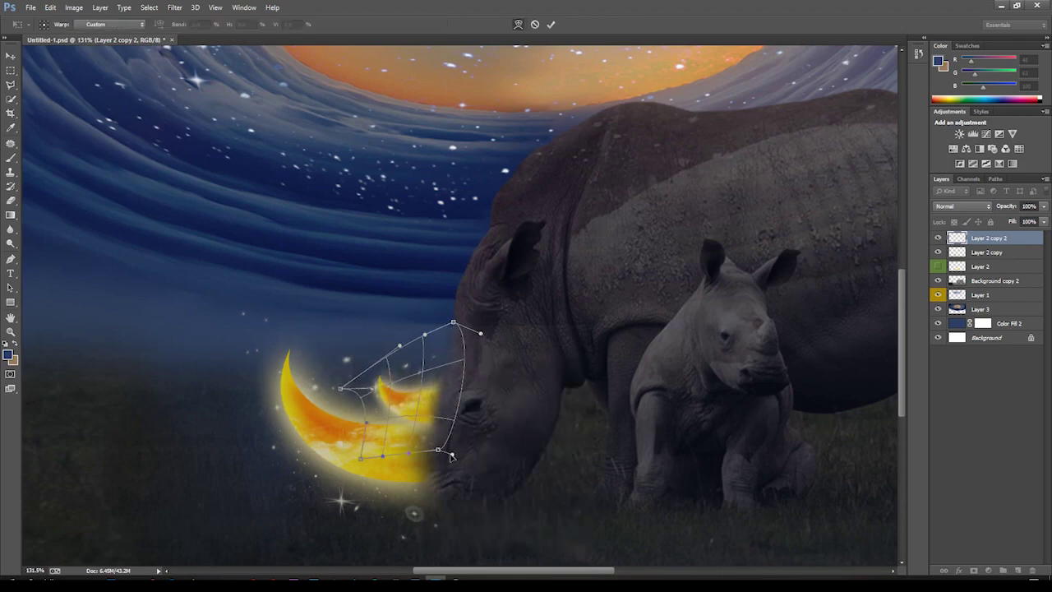
key("Return")
Step: Adjust the eraser brush settings, then sample a tan colour from the image
key("e")
scroll(504, 342, "up", 4)
scroll(504, 422, "down", 5)
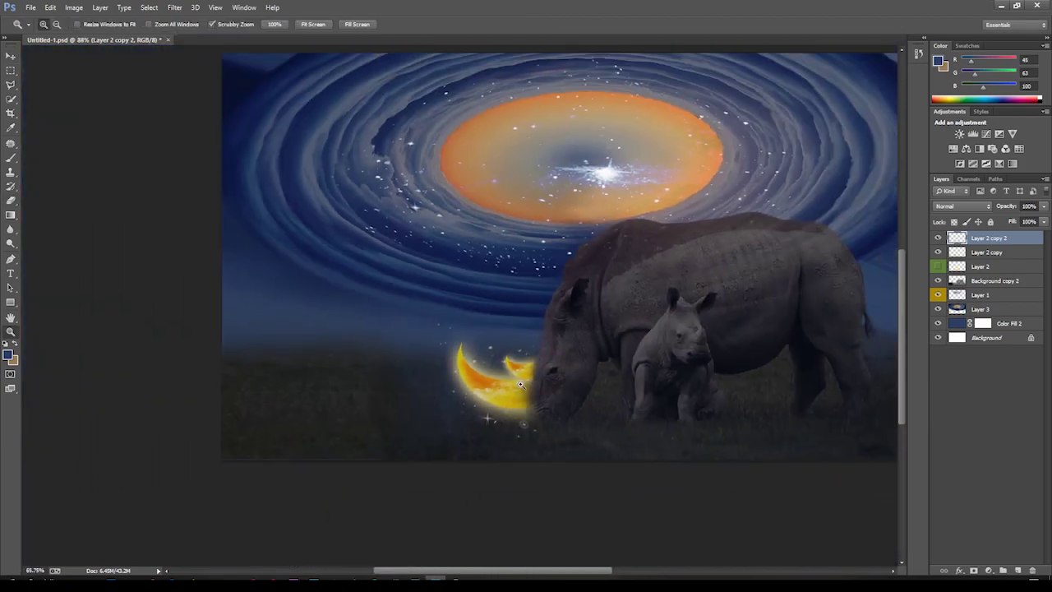
scroll(469, 403, "up", 3)
scroll(402, 499, "down", 2)
right_click(402, 499)
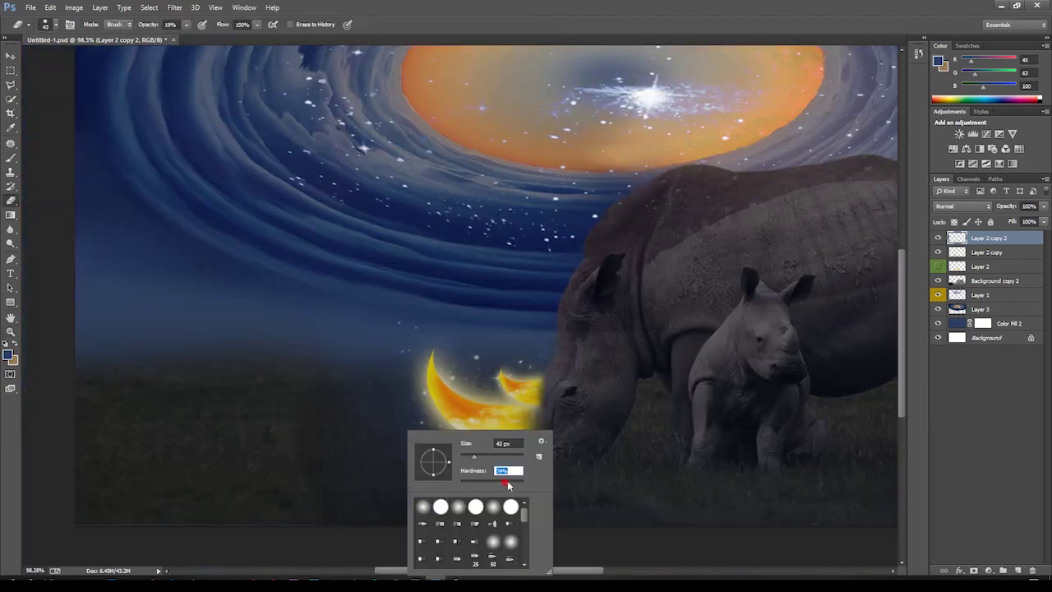
key("Return")
key("i")
left_click(434, 408)
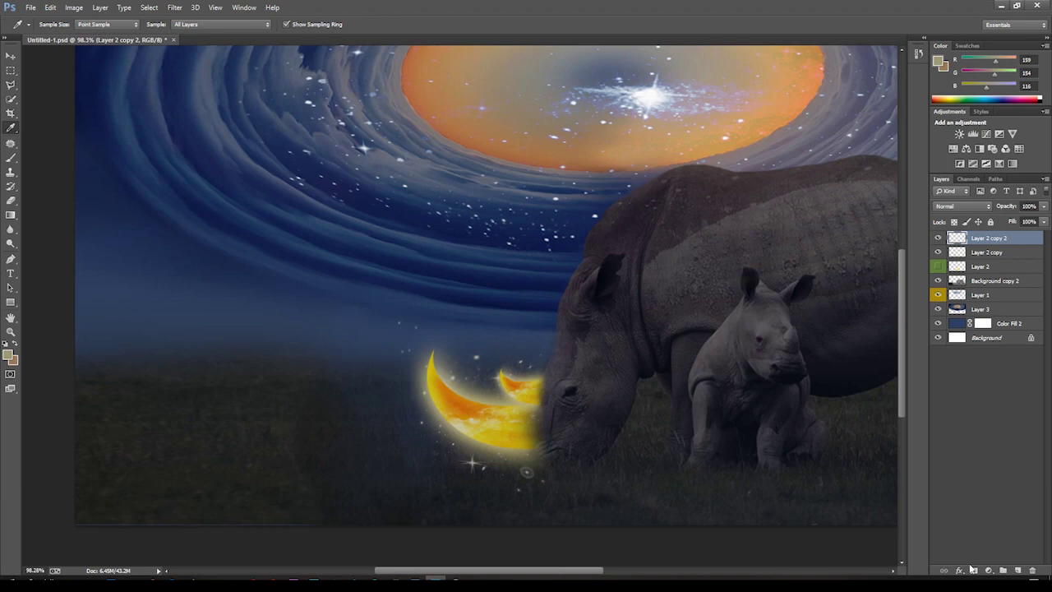
Step: On a new layer, paint faint tan haze across the ground with a 4% opacity brush
left_click(1016, 570)
key("b")
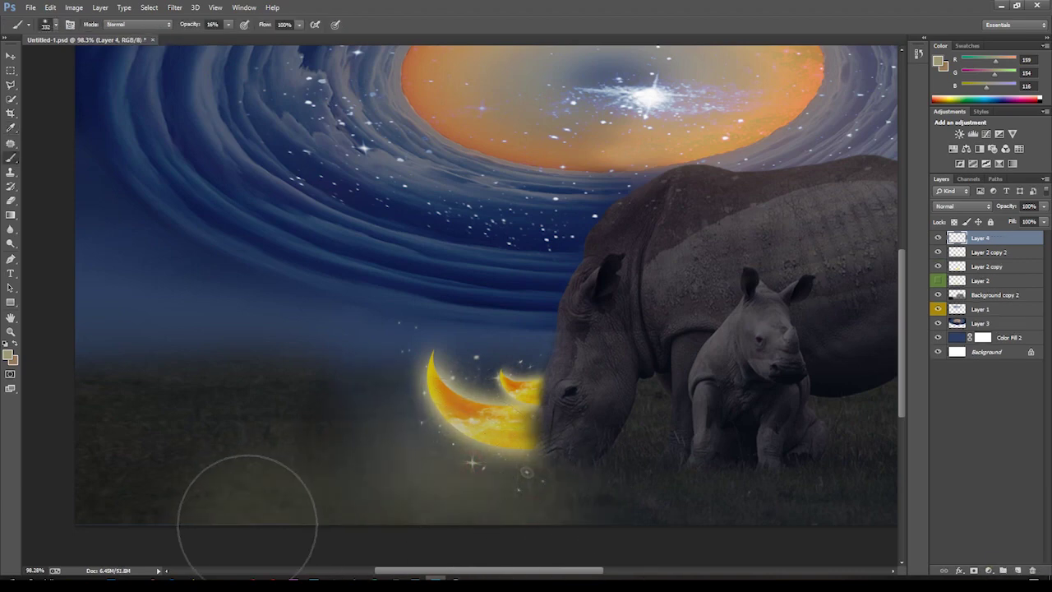
right_click(237, 430)
key("Return")
key("0")
key("4")
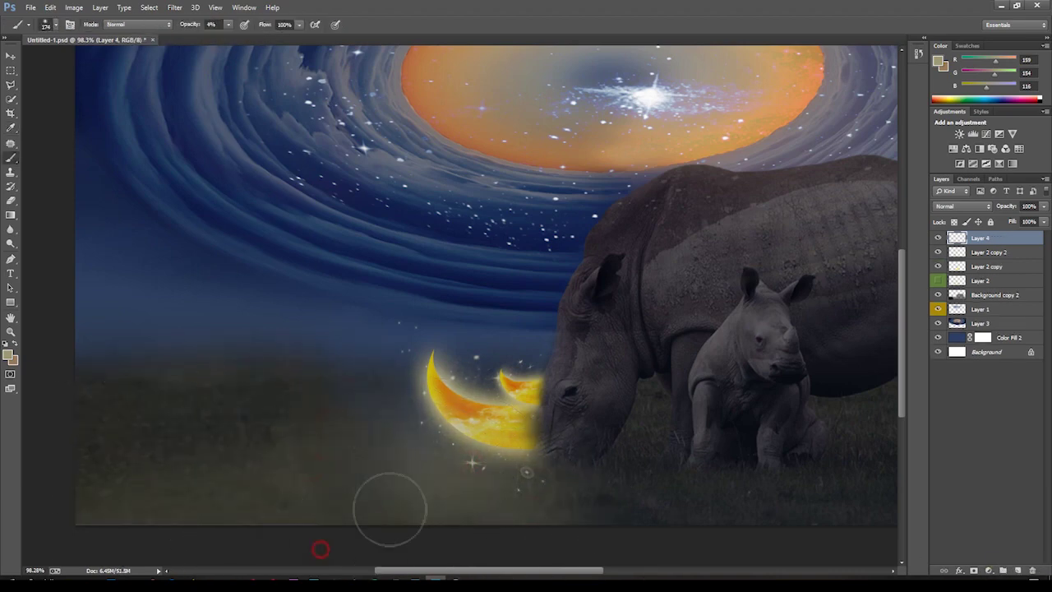
left_click_drag(408, 380, 96, 382)
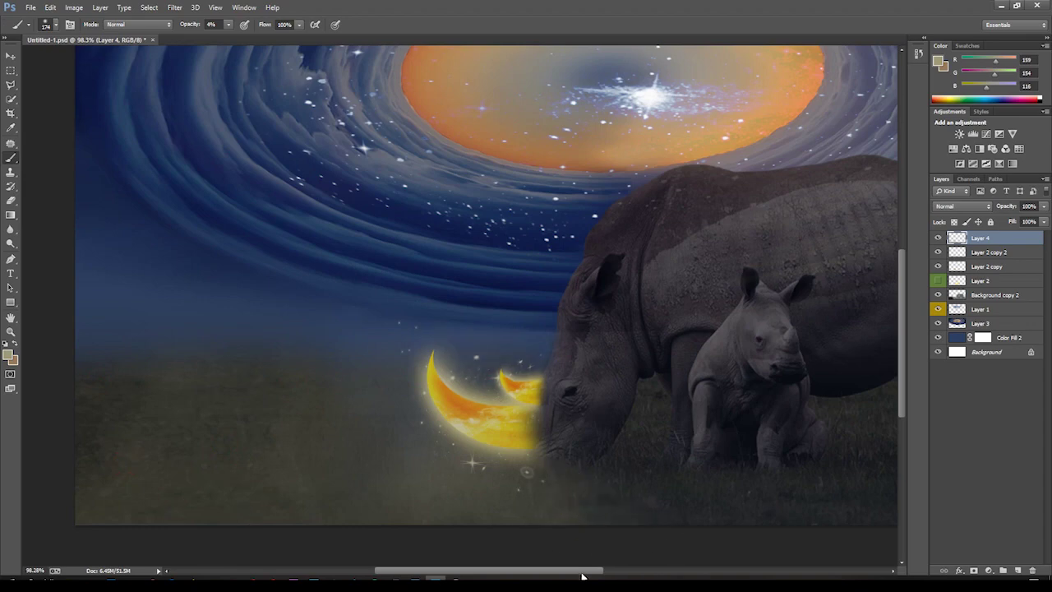
scroll(320, 415, "down", 3)
scroll(244, 420, "up", 3)
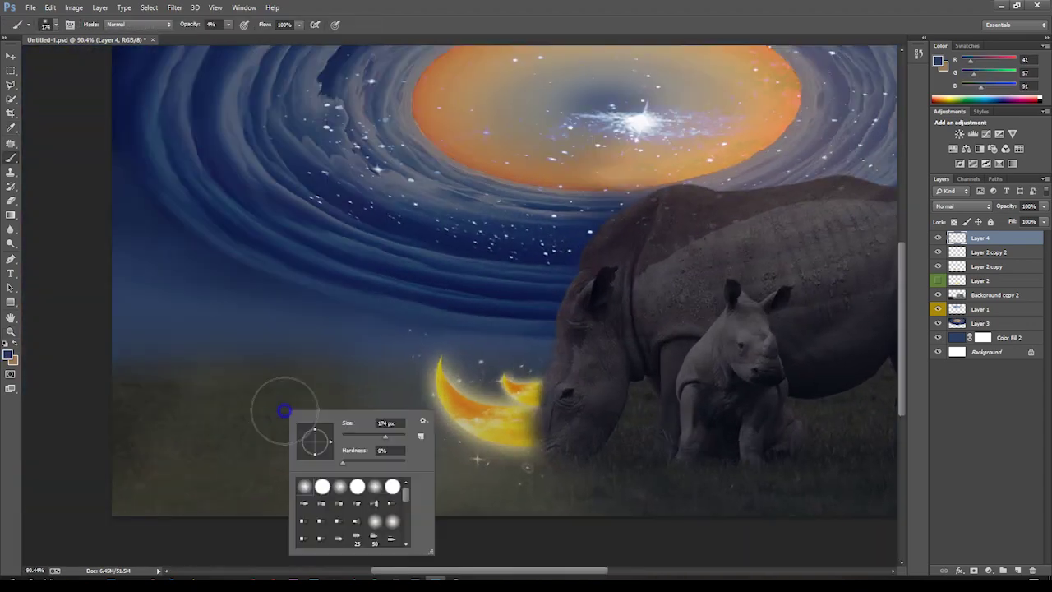
left_click_drag(303, 484, 198, 491)
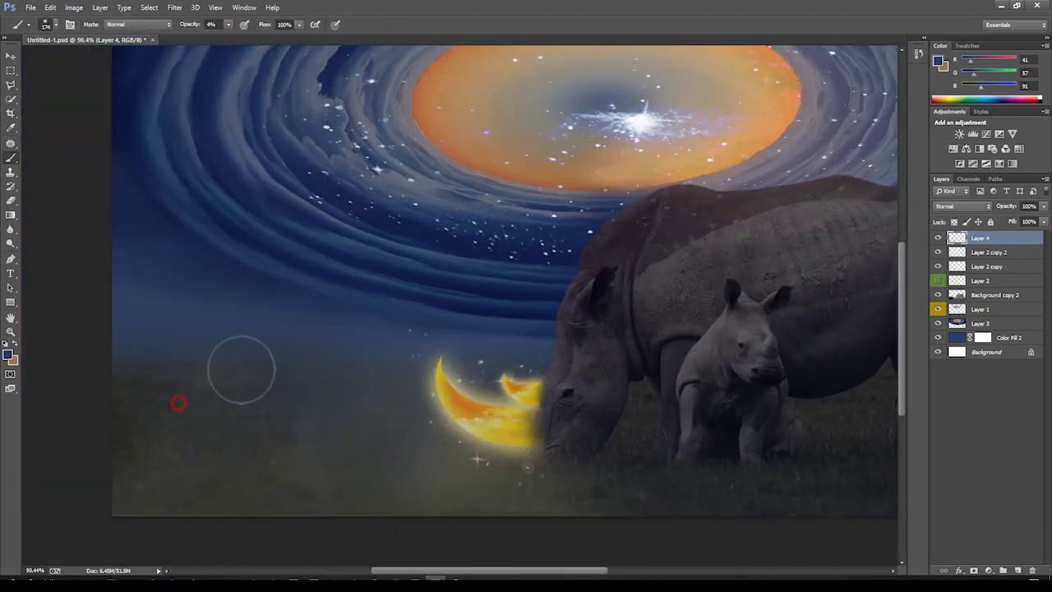
Step: Paint soft low-opacity shading over the big rhino's head
key("z")
scroll(367, 401, "down", 3)
scroll(592, 433, "up", 3)
scroll(617, 430, "down", 1)
scroll(581, 436, "down", 1)
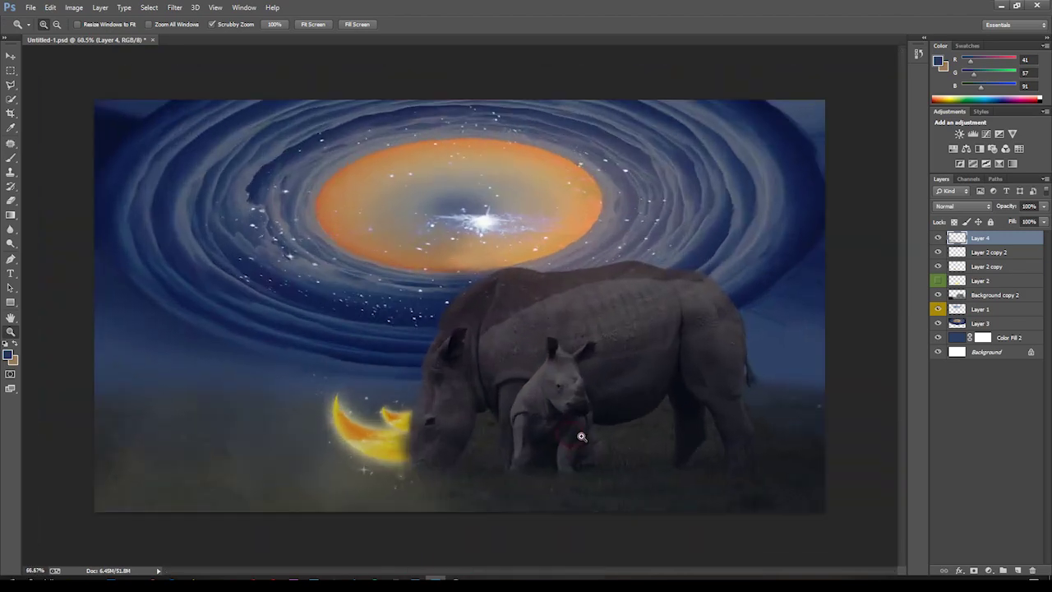
key("b")
scroll(446, 505, "up", 3)
right_click(516, 434)
key("Escape")
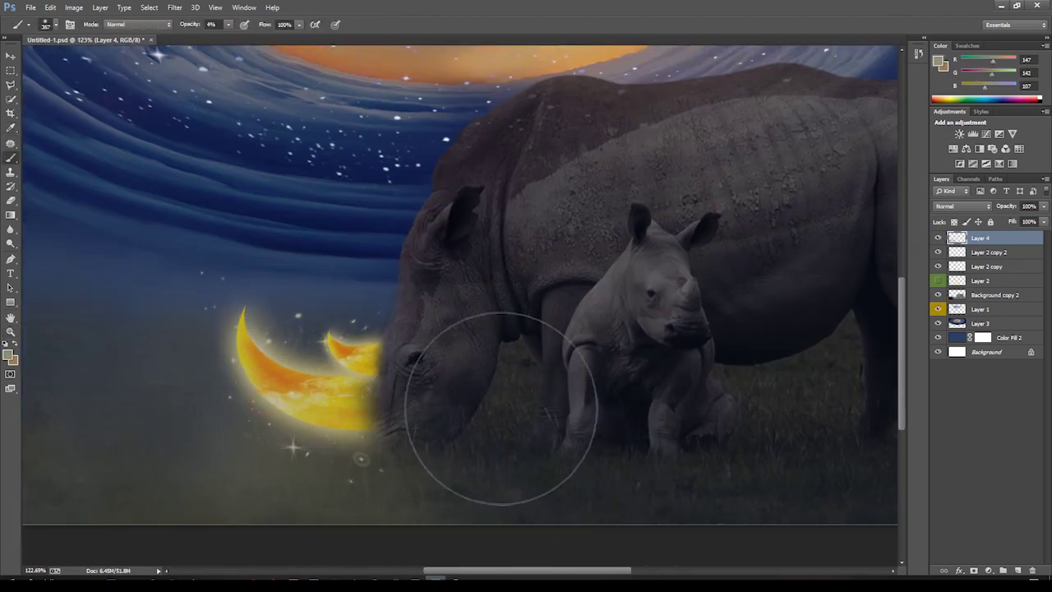
left_click_drag(501, 408, 422, 277)
Step: Zoom in and outline an area on the rhino's flank to patch
key("z")
scroll(657, 375, "down", 3)
scroll(657, 375, "up", 4)
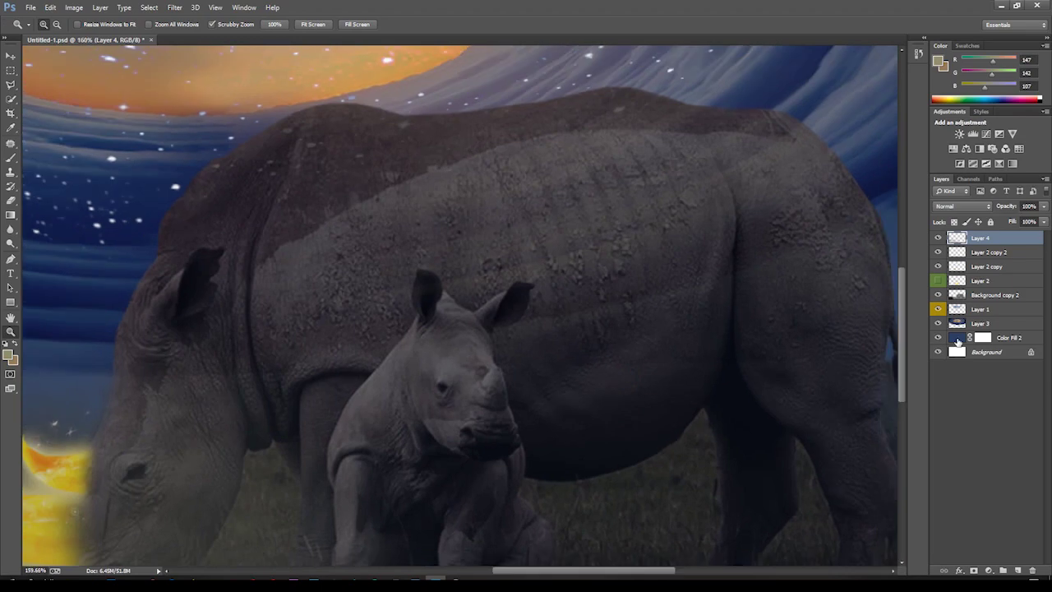
left_click_drag(801, 372, 785, 363)
key("Return")
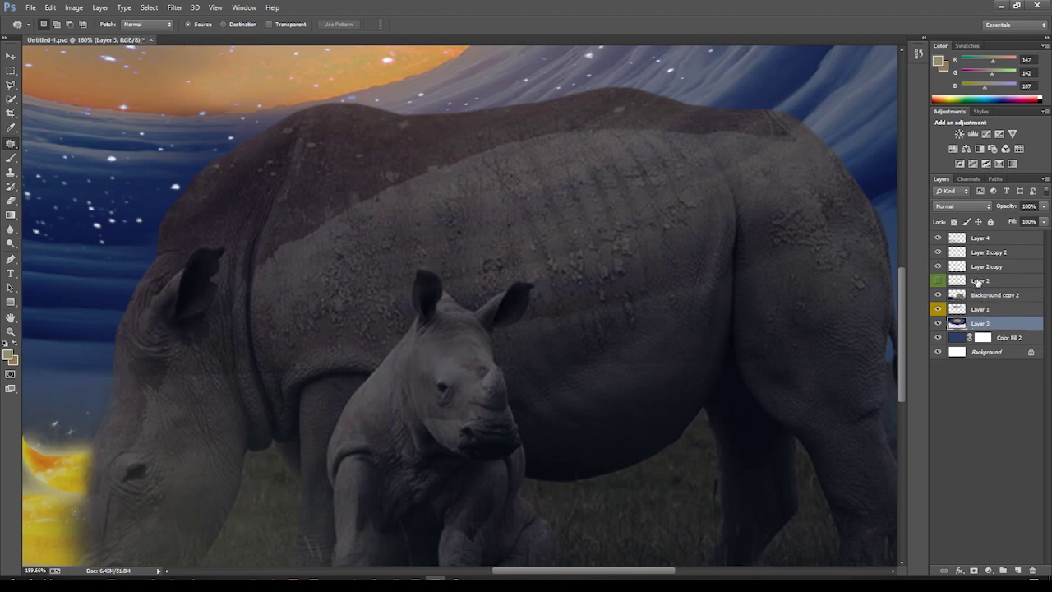
Step: Set the eraser size to 184 for erasing Layer 3 near the big rhino's head
right_click(662, 314)
left_click(186, 24)
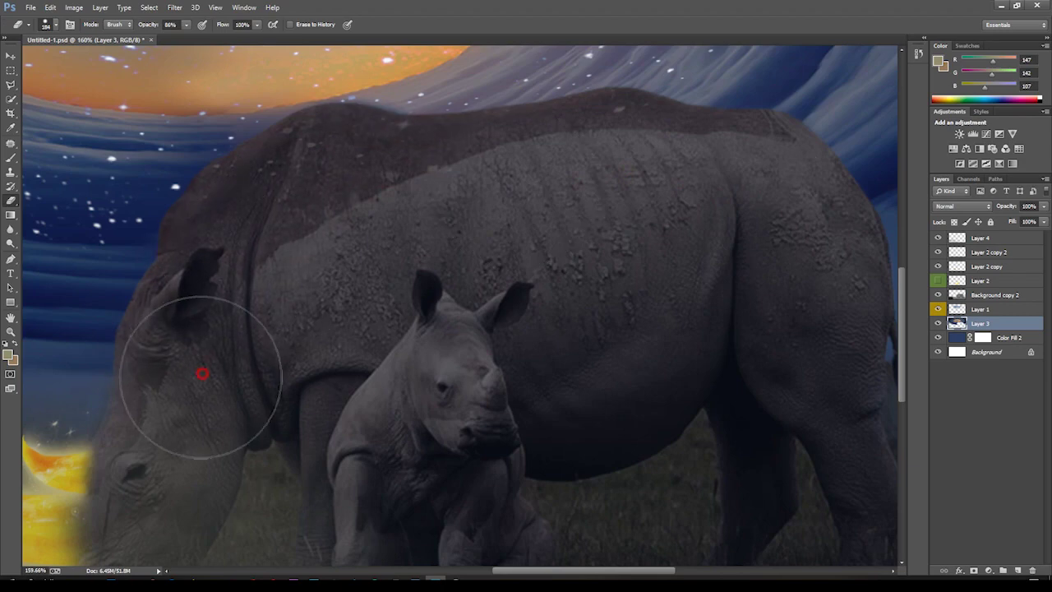
key("z")
mouse_move(598, 323)
left_mouse_down()
mouse_move(535, 281)
mouse_move(547, 347)
left_mouse_up()
Step: Select Layer 4 and try the Overlay blend mode on it
left_click(945, 250)
left_click(980, 237)
mouse_move(493, 370)
left_mouse_down()
mouse_move(358, 421)
mouse_move(460, 421)
left_mouse_up()
left_click(961, 205)
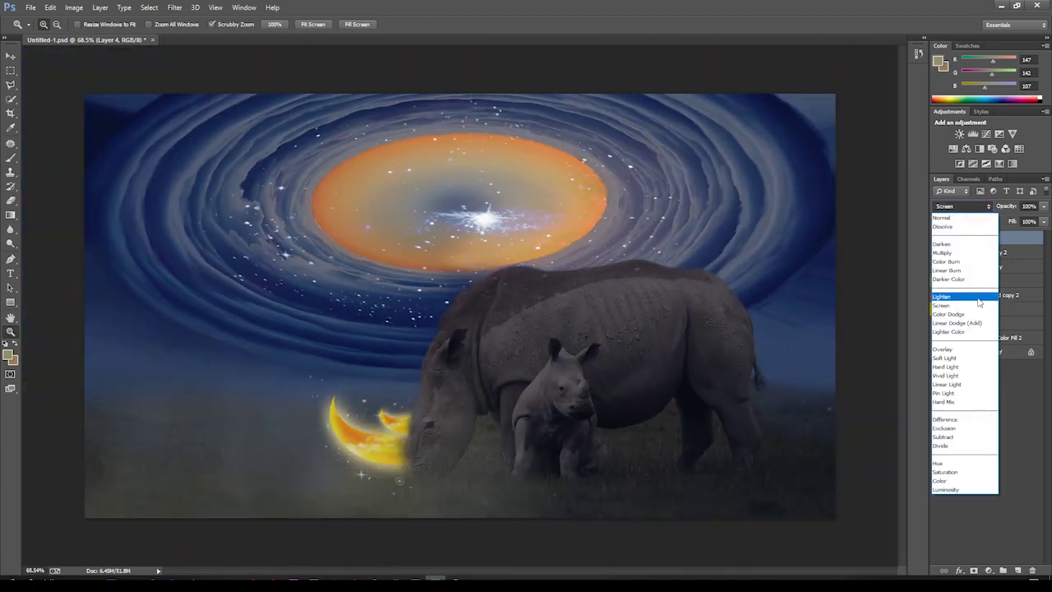
left_click(965, 224)
left_click_drag(792, 260, 547, 307)
Step: Try Color Burn and Color Dodge on Layer 4, then duplicate the Layer 2 copy 2 horn
left_click(961, 205)
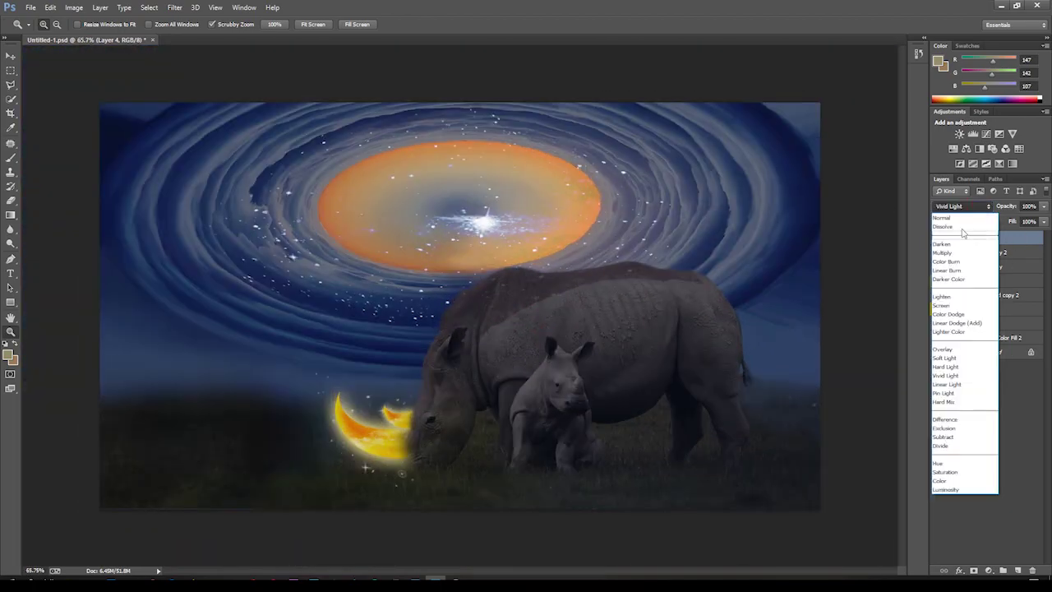
left_click(953, 274)
left_click_drag(833, 274, 789, 276)
left_click(961, 206)
left_click(956, 311)
left_click_drag(460, 307, 501, 307)
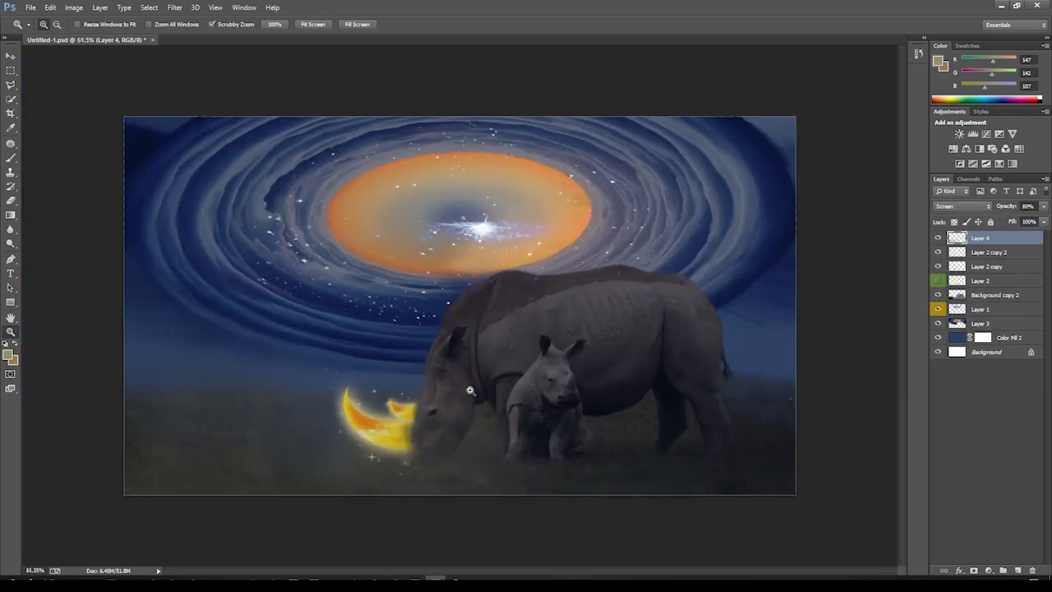
left_click(968, 252)
key("ctrl+j")
Step: Move the crescent copy onto the baby rhino and rotate it to point upward
key("v")
left_click_drag(398, 407, 580, 382)
key("ctrl+t")
left_click_drag(620, 415, 640, 379)
key("Return")
Step: Shrink the crescent to horn size and tilt it onto the baby rhino's horn
key("ctrl+t")
left_click_drag(688, 263, 611, 329)
right_click(636, 353)
mouse_move(637, 386)
left_mouse_down()
mouse_move(637, 355)
mouse_move(566, 382)
left_mouse_up()
left_click(649, 380)
right_click(573, 386)
left_click_drag(649, 329, 633, 298)
left_click_drag(580, 370, 591, 379)
Step: Warp the crescent to follow the baby rhino's horn and nudge it into place
right_click(604, 355)
left_click(629, 463)
left_click_drag(578, 427, 731, 430)
left_click_drag(526, 362, 550, 346)
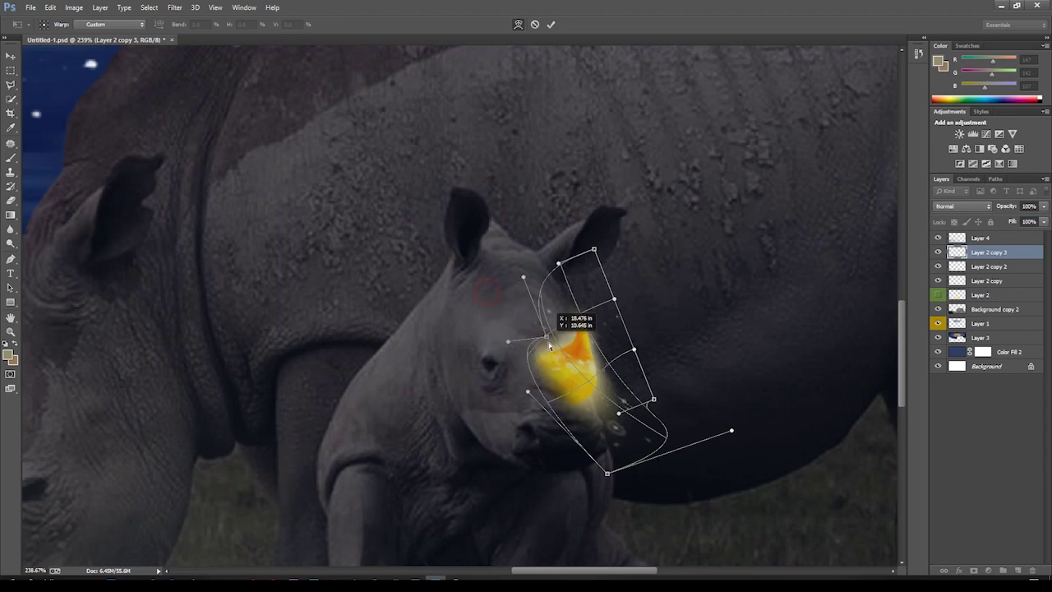
left_click_drag(527, 392, 503, 415)
left_click_drag(758, 377, 727, 274)
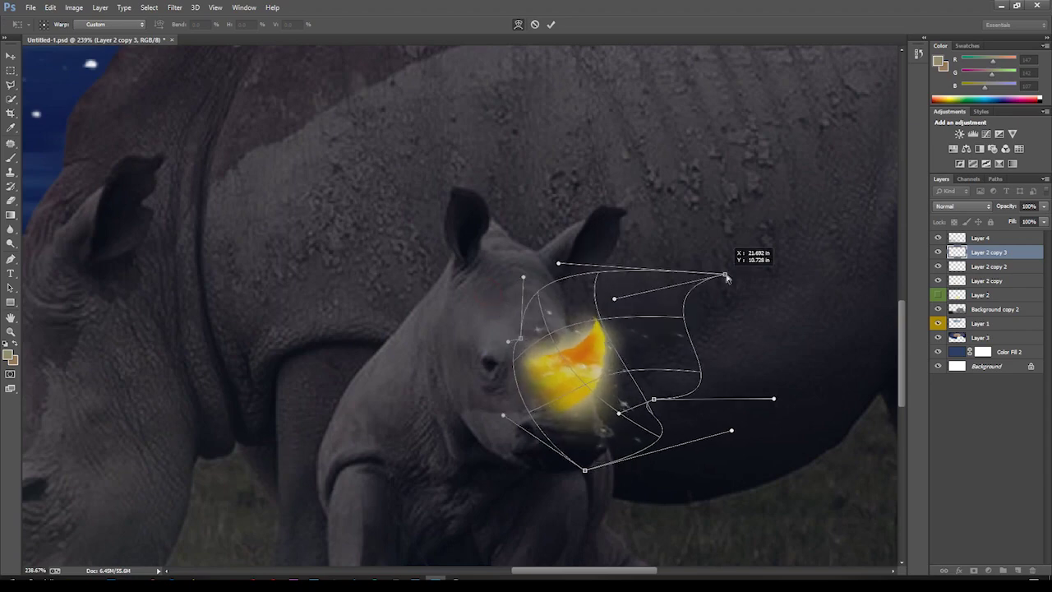
key("Return")
left_click_drag(588, 354, 595, 368)
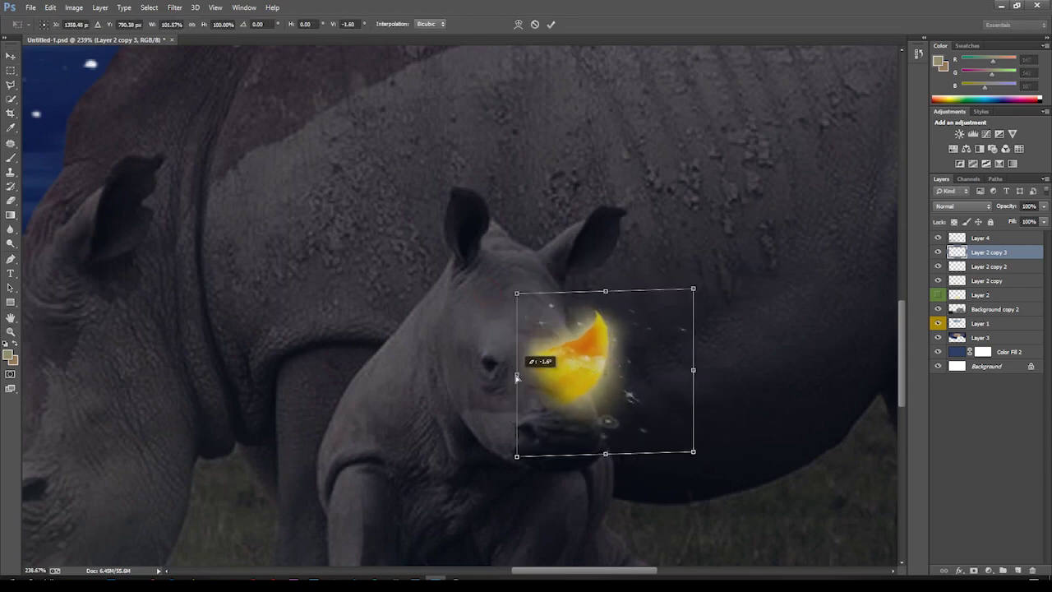
scroll(587, 378, "down", 5)
scroll(588, 378, "up", 3)
Step: Add new Layer 5 above the baby's horn layer and shrink the brush to size 76
key("b")
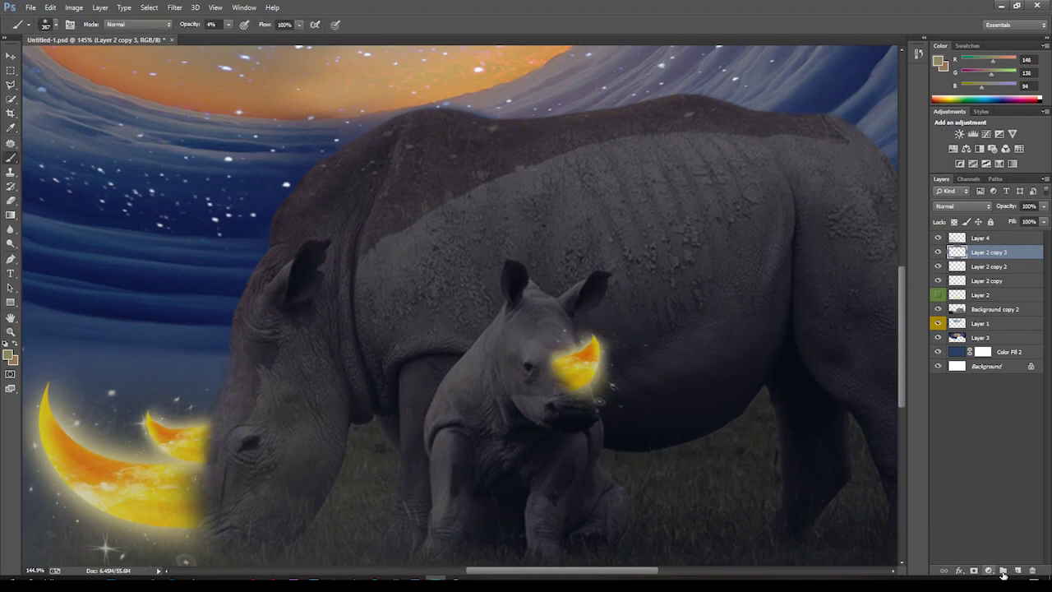
left_click(1002, 571)
right_click(656, 398)
left_click_drag(656, 393, 585, 400)
key("z")
scroll(575, 361, "down", 5)
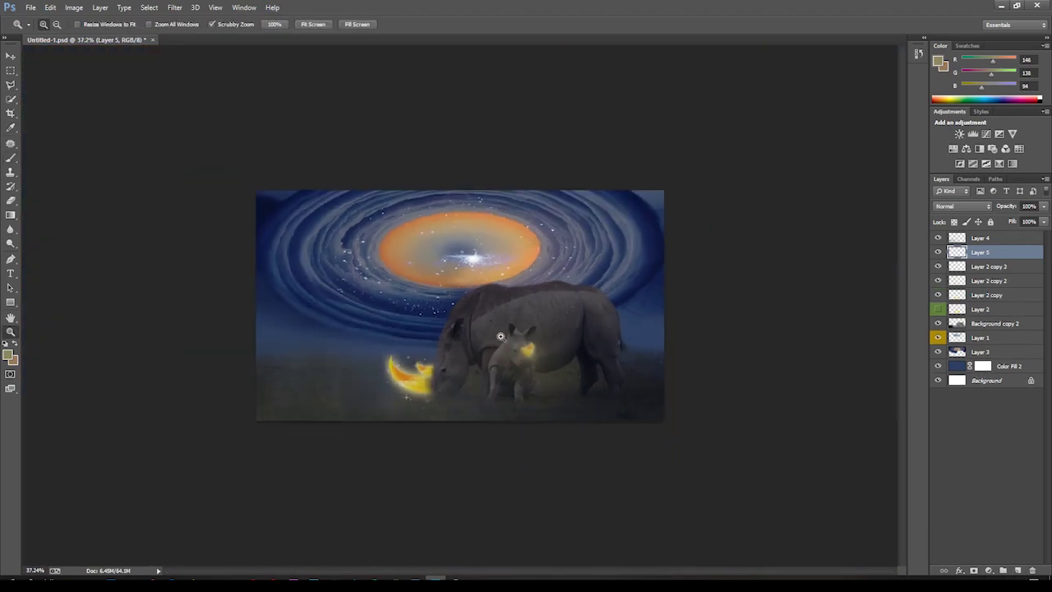
scroll(625, 354, "up", 3)
scroll(666, 346, "down", 2)
scroll(666, 346, "down", 1)
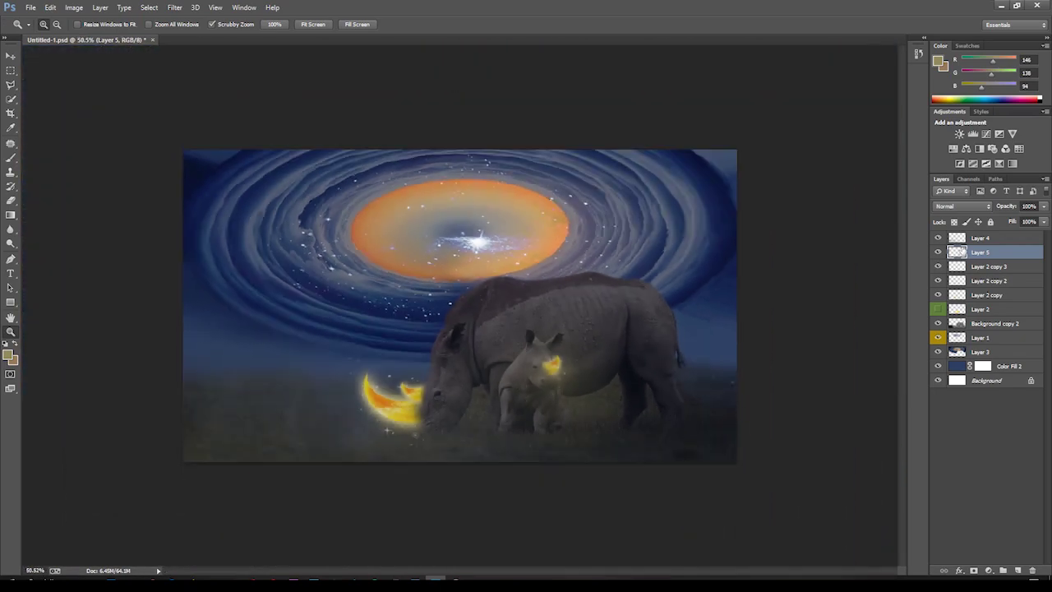
Step: Set Layer 5's opacity to 82%, enlarge the brush, and show the Layer 2 crescent moon
left_click_drag(1033, 224, 1036, 225)
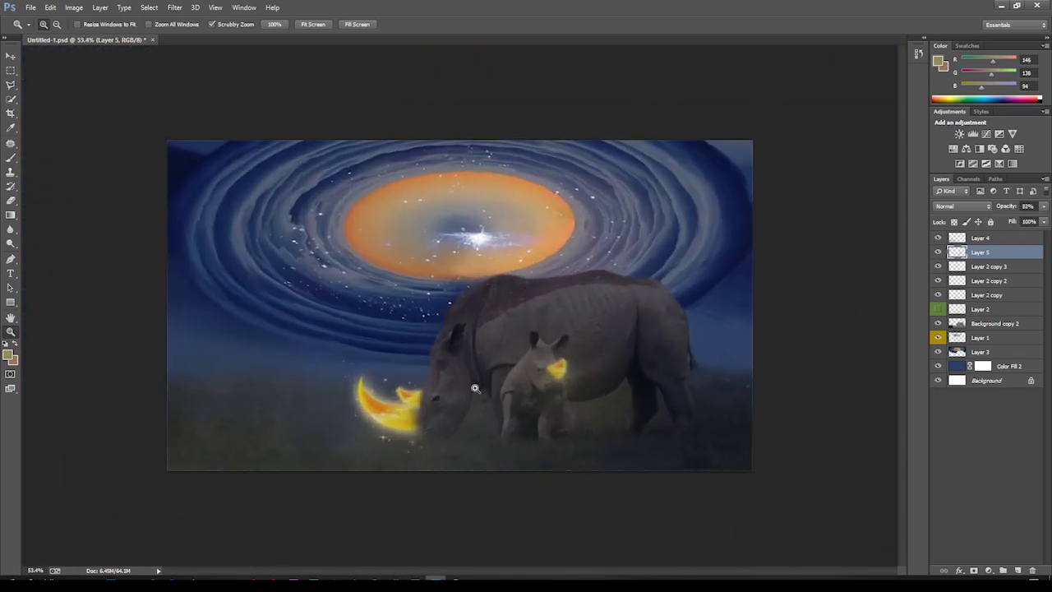
scroll(496, 365, "up", 1)
scroll(542, 366, "down", 2)
key("b")
right_click(657, 396)
left_click_drag(757, 420, 761, 420)
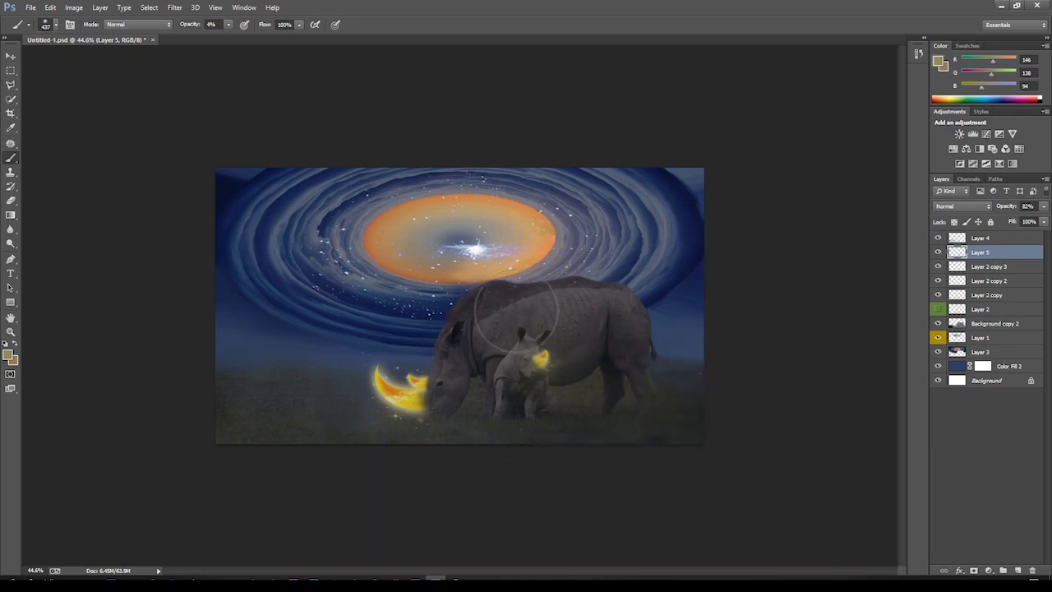
left_click(937, 308)
key("ctrl+t")
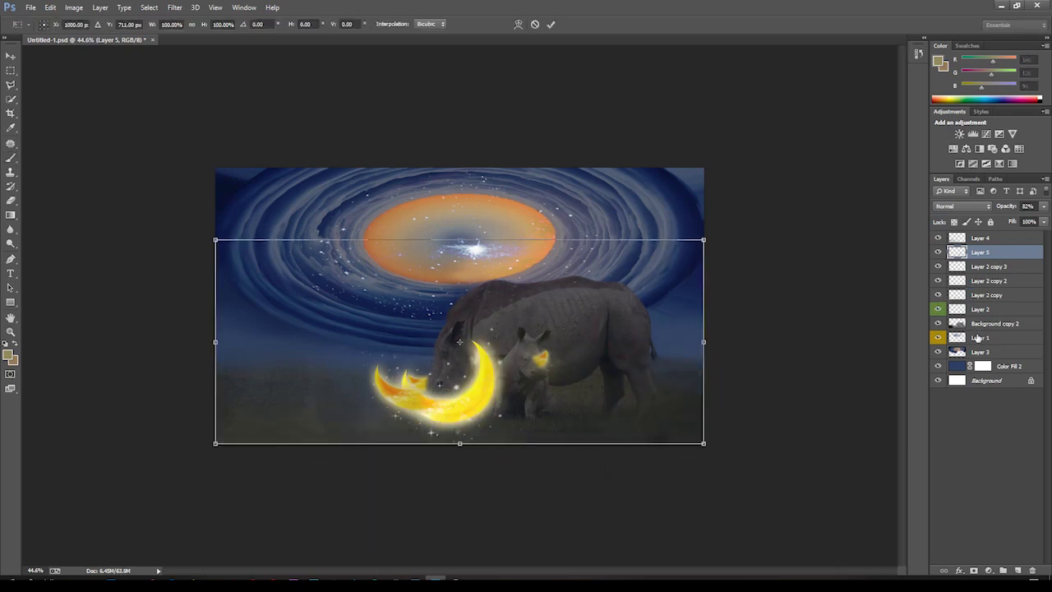
Step: Scale and rotate Layer 2's moon and whiten it with Hue/Saturation (Saturation -83, Lightness +61)
key("Escape")
left_click(986, 309)
key("ctrl+t")
mouse_move(515, 325)
left_mouse_down()
mouse_move(714, 172)
mouse_move(554, 206)
left_mouse_up()
left_click_drag(452, 287, 369, 255)
mouse_move(460, 181)
left_mouse_down()
mouse_move(357, 157)
mouse_move(268, 157)
left_mouse_up()
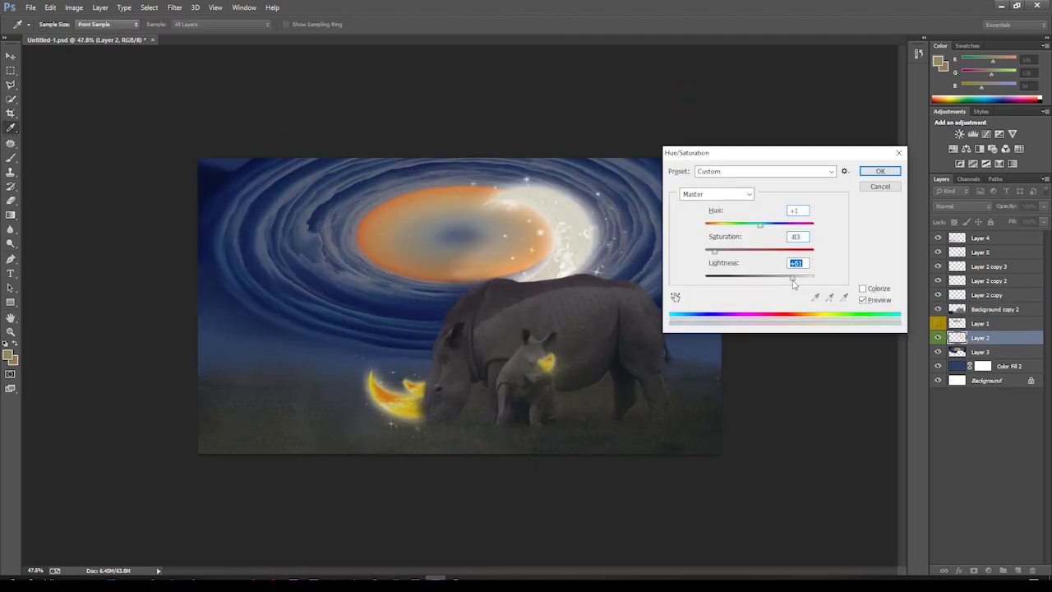
key("Return")
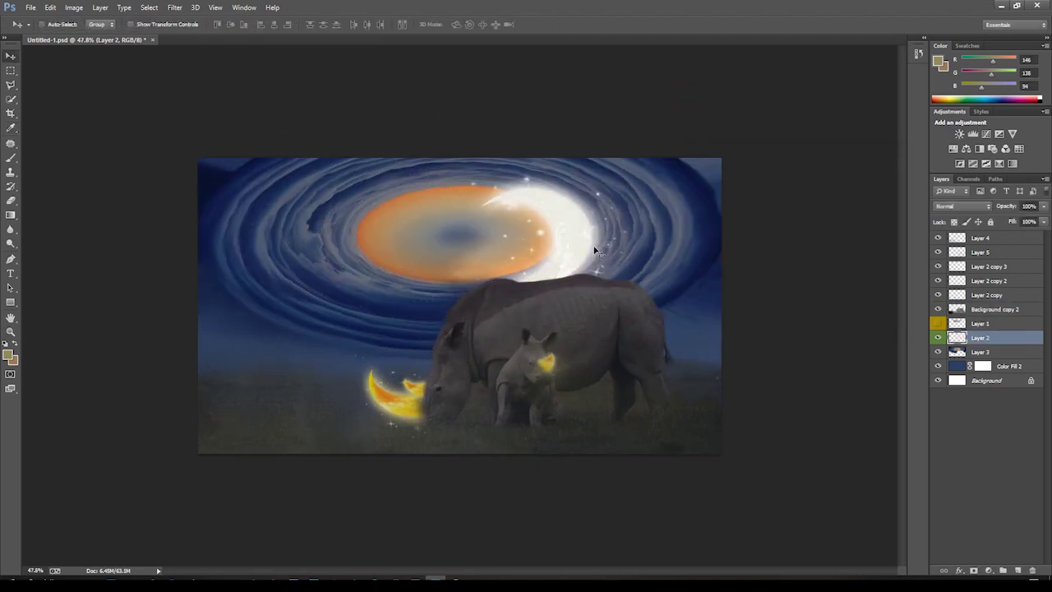
Step: Shrink the moon into the vortex's orange centre and lasso-delete the glow below its edge
key("ctrl+t")
left_click_drag(534, 230, 430, 225)
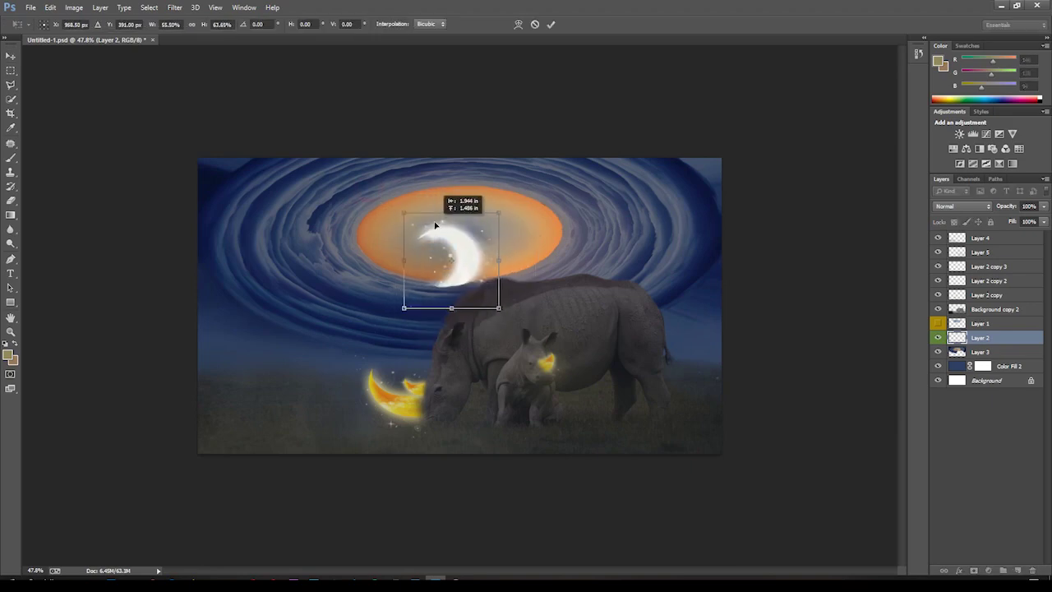
key("Return")
scroll(450, 286, "up", 5)
key("l")
left_click_drag(507, 317, 578, 236)
key("Delete")
key("ctrl+d")
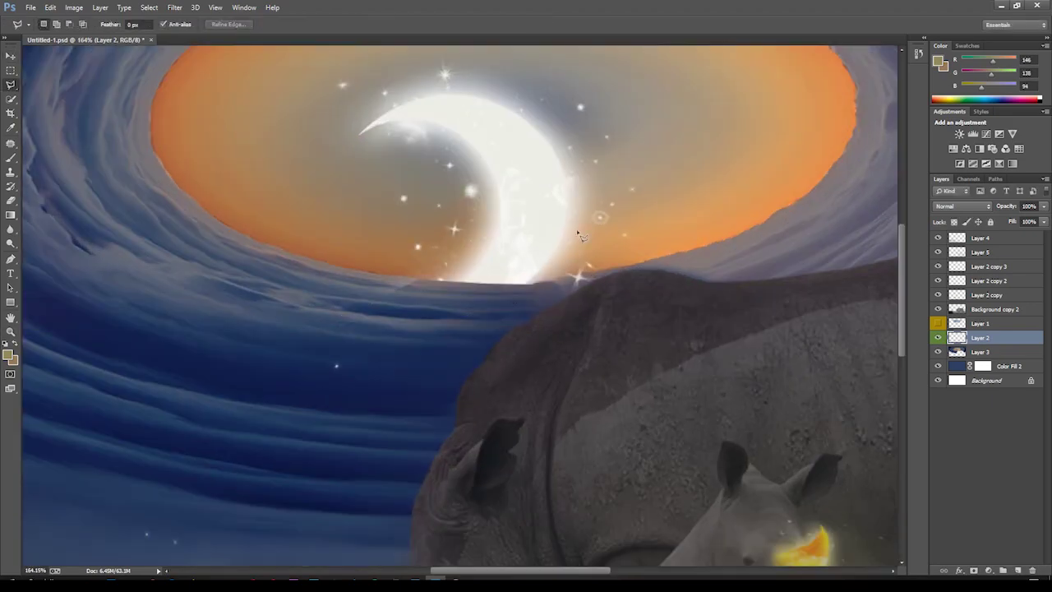
scroll(594, 294, "down", 6)
Step: Nudge the moon right and down, then erase it where it meets the big rhino's back
key("ctrl+t")
mouse_move(460, 177)
left_mouse_down()
mouse_move(499, 182)
mouse_move(517, 213)
left_mouse_up()
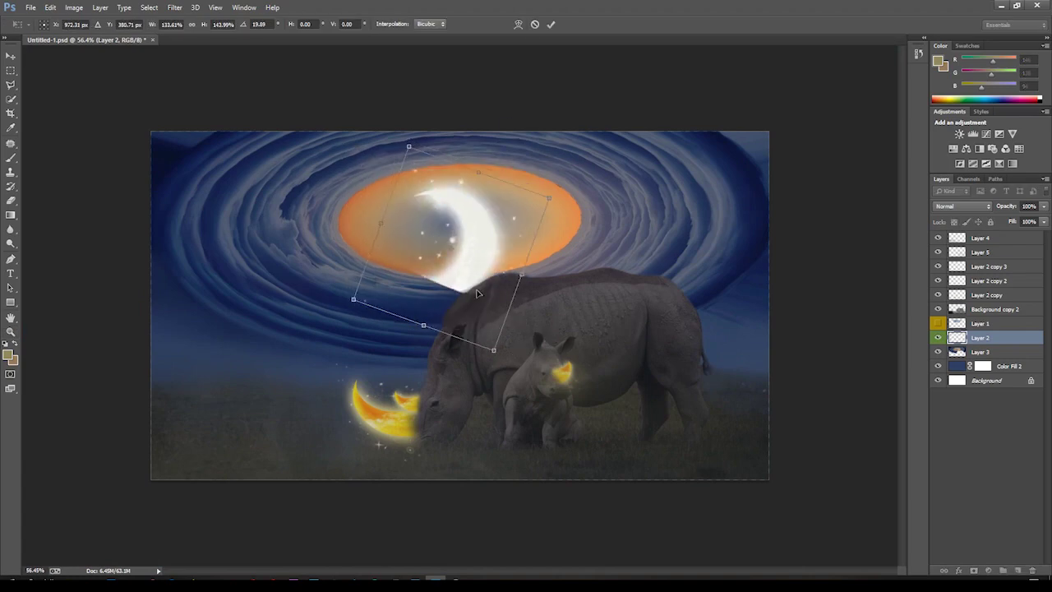
key("Return")
key("z")
scroll(460, 279, "up", 5)
key("e")
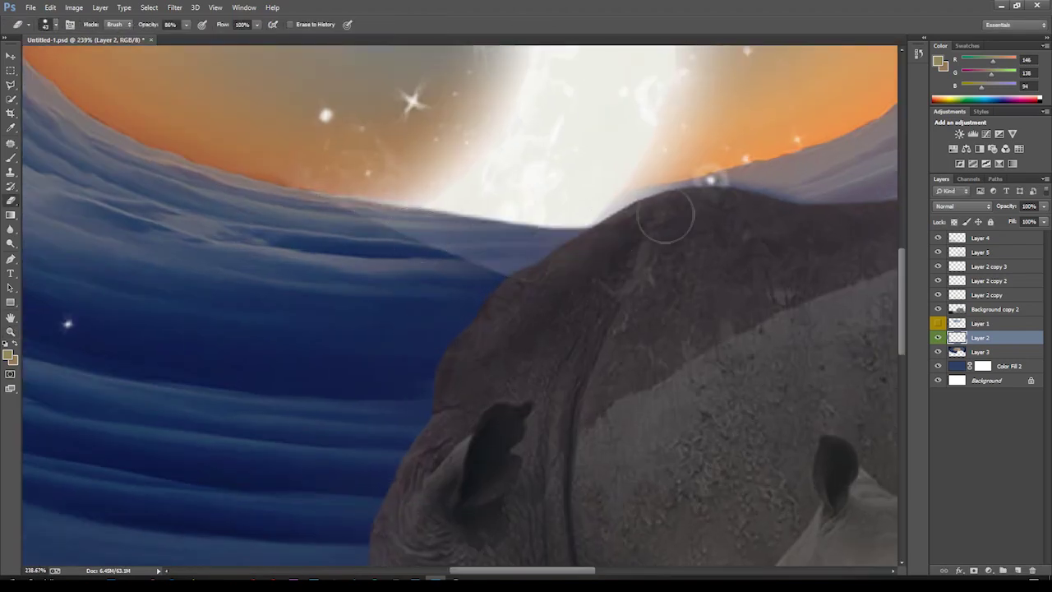
scroll(424, 249, "down", 8)
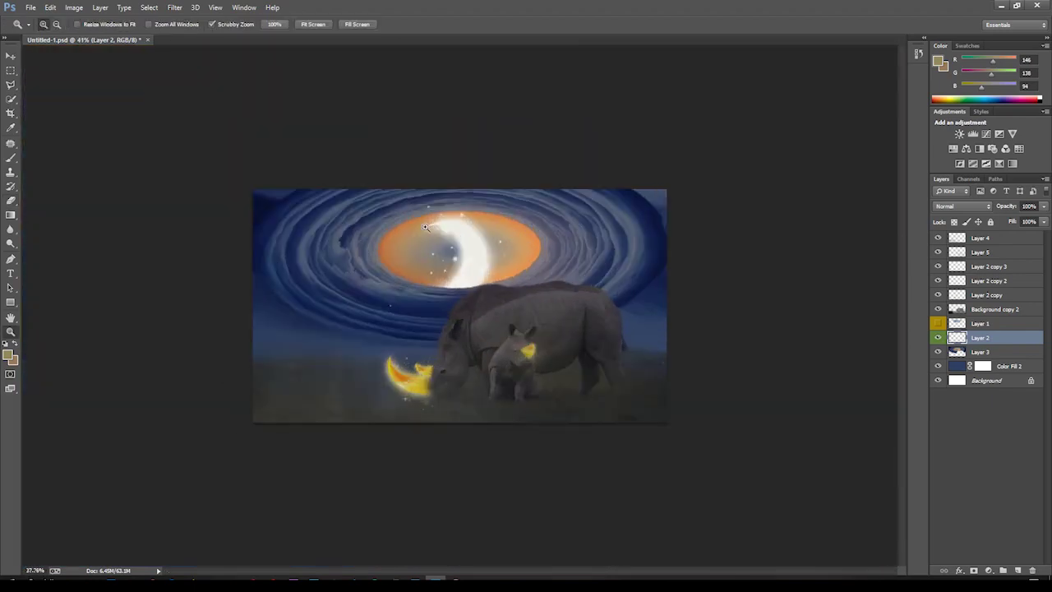
scroll(486, 205, "up", 3)
key("alt+bracketleft")
key("ctrl+t")
scroll(460, 205, "down", 3)
Step: Stretch Layer 3 taller from its top edge and make the brush smaller
left_click_drag(460, 204, 460, 193)
key("Return")
key("z")
scroll(623, 393, "up", 2)
scroll(460, 392, "up", 5)
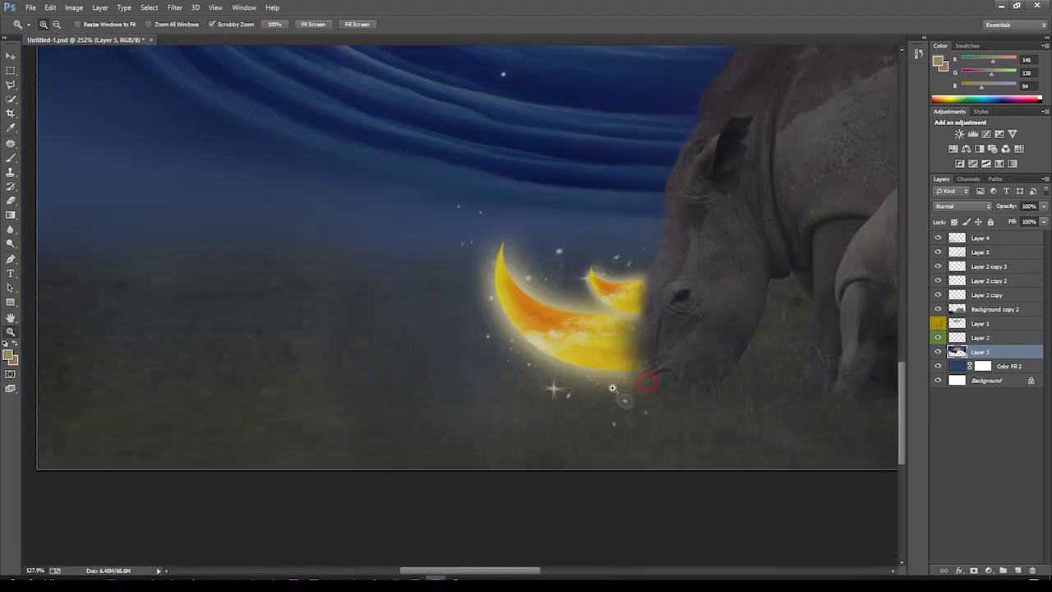
scroll(482, 413, "up", 3)
key("b")
key("bracketleft")
key("bracketleft")
key("bracketleft")
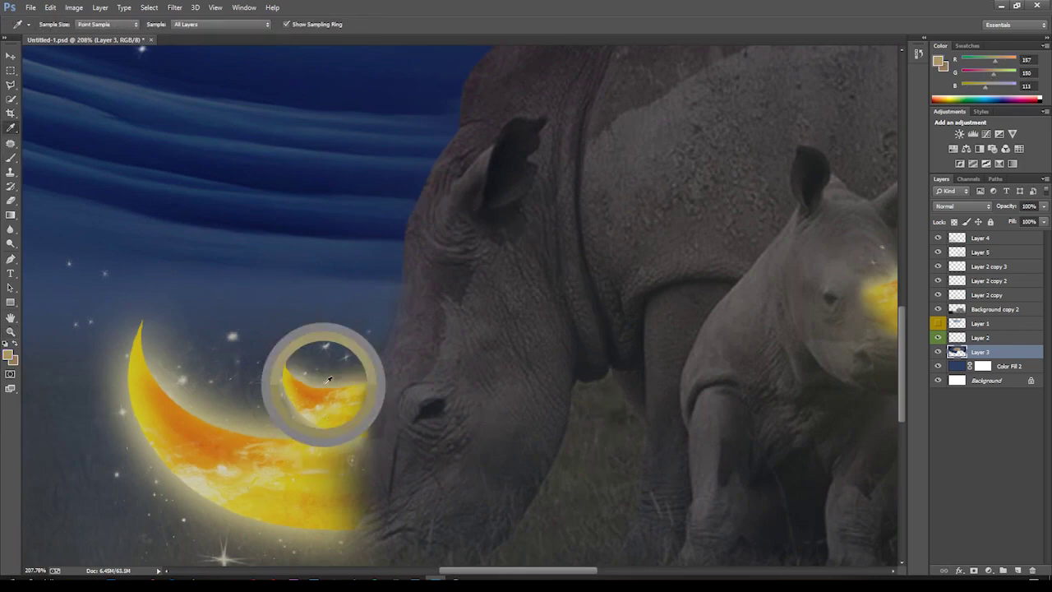
right_click(403, 399)
Step: On Background copy 2, softly paint the ground with the sky's dark blue using a 4%, size-489 brush
left_click(978, 308)
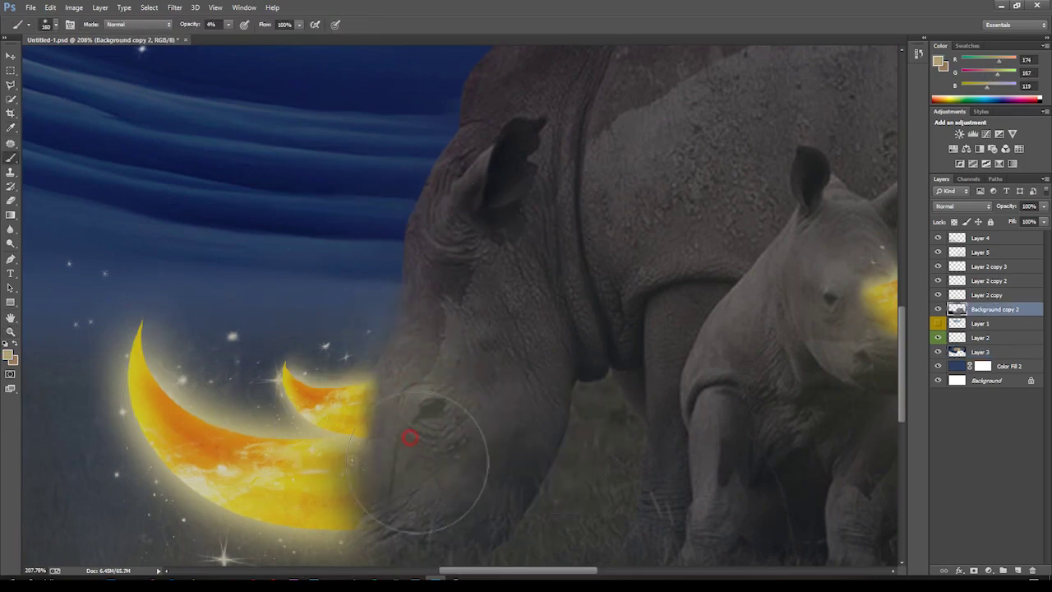
key("z")
scroll(337, 368, "down", 3)
scroll(337, 368, "down", 4)
scroll(337, 368, "up", 3)
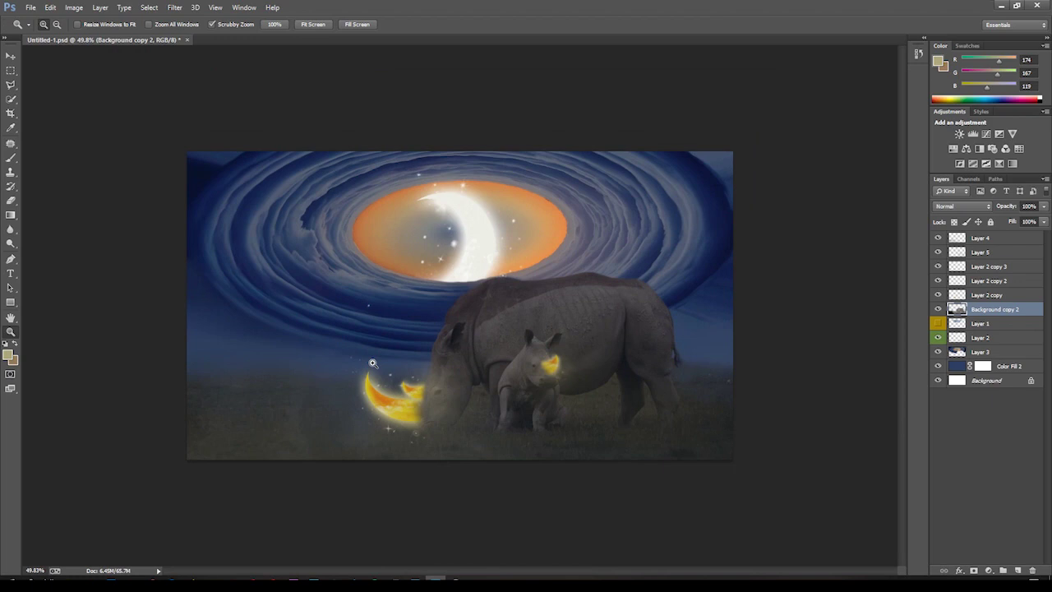
key("b")
left_click(717, 355, "alt")
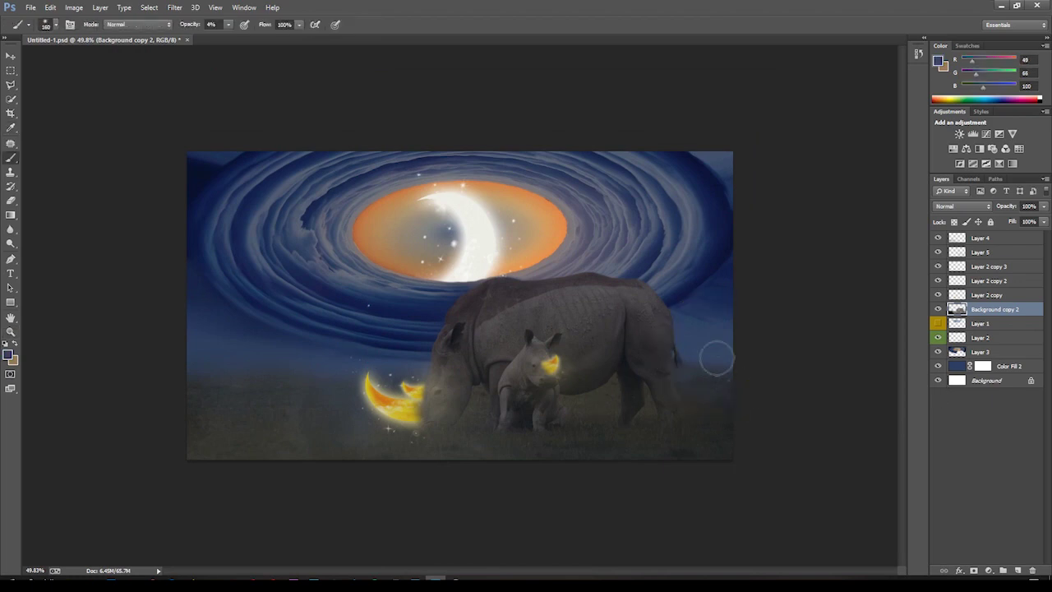
left_click_drag(636, 449, 640, 377)
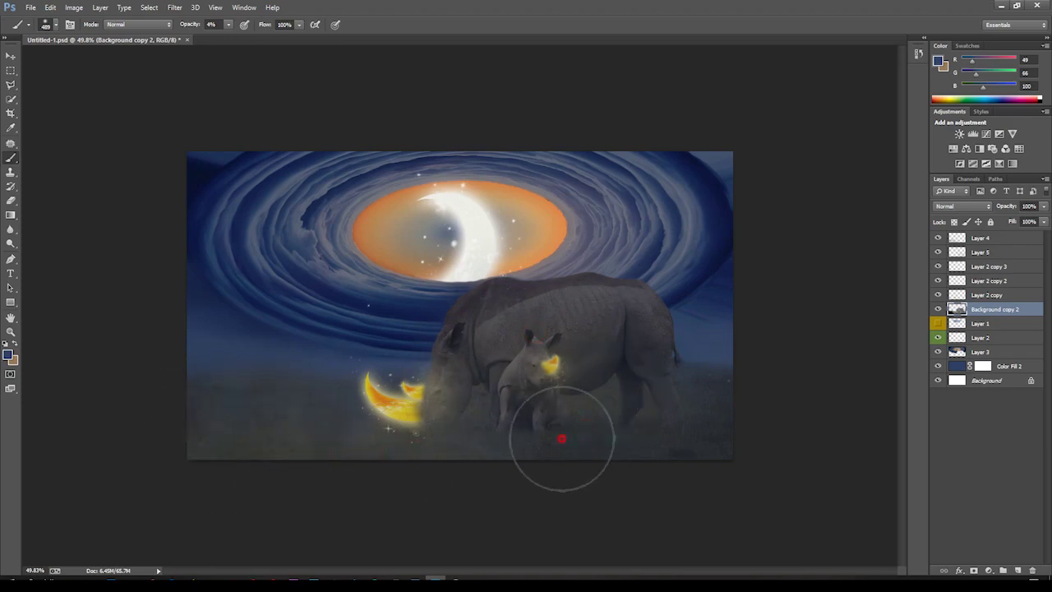
scroll(493, 280, "up", 5)
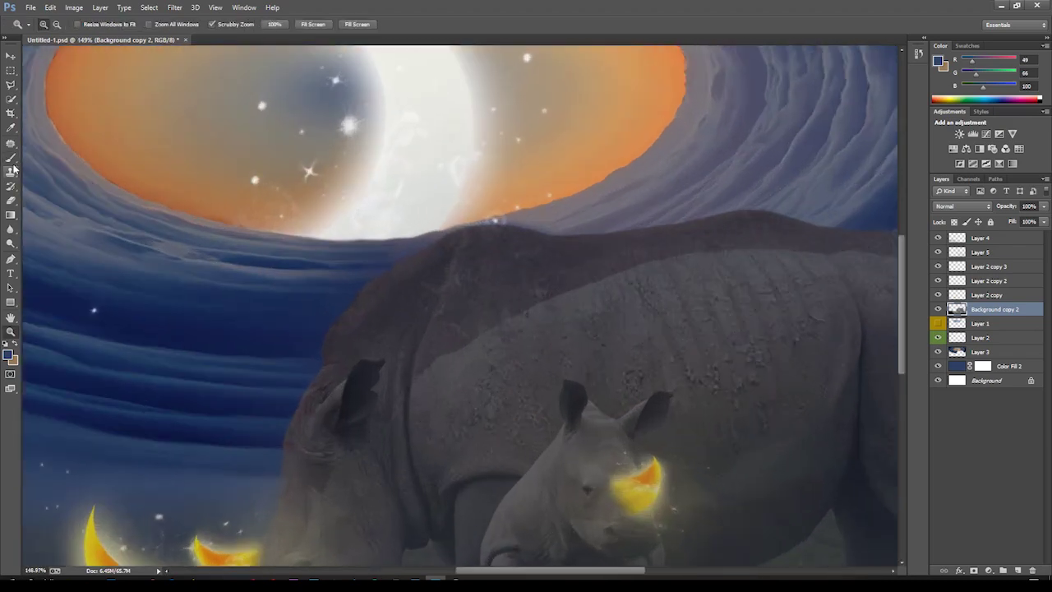
key("ctrl+shift+alt+n")
Step: Set the brush paint colour to near-white for Layer 6
right_click(493, 348)
key("Escape")
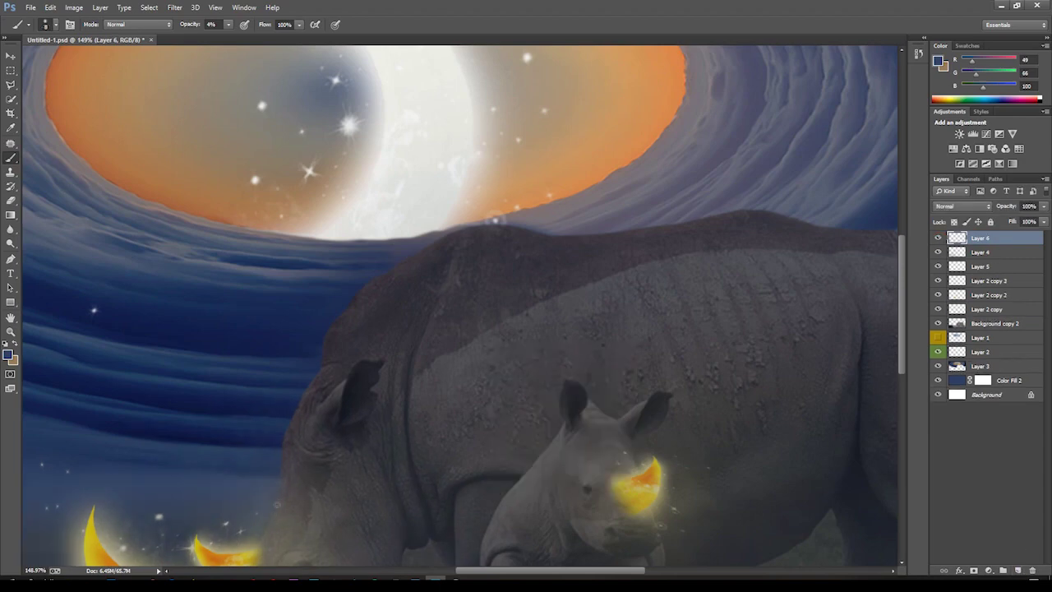
left_click(8, 355)
left_click(744, 204)
key("Return")
key("z")
key("b")
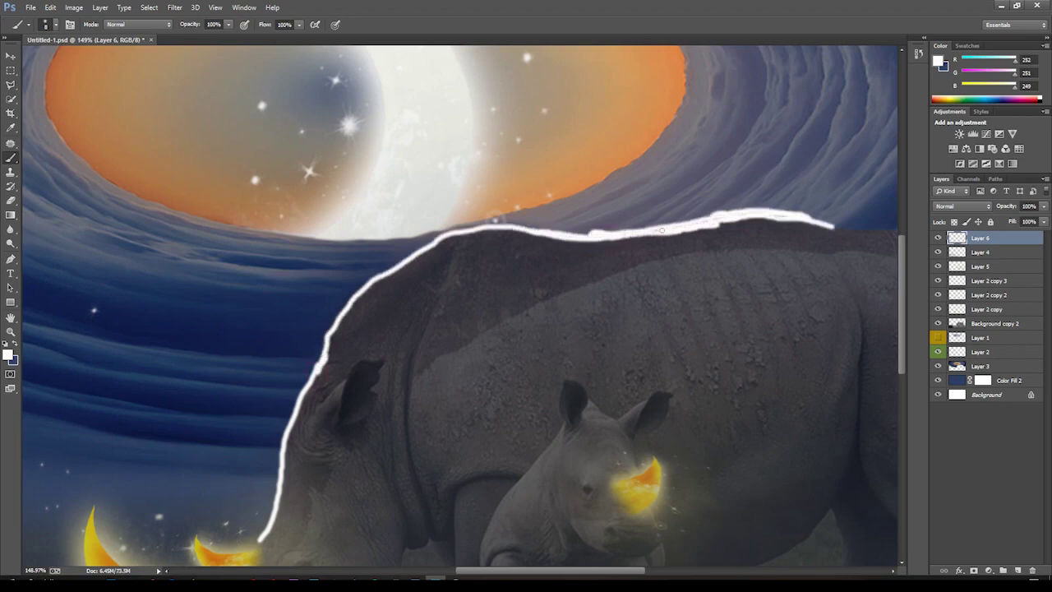
Step: Trace the white outline along the big rhino's back, rump and hind leg
scroll(660, 230, "right", 5)
right_click(611, 328)
left_click_drag(612, 329, 628, 401)
scroll(411, 304, "down", 5)
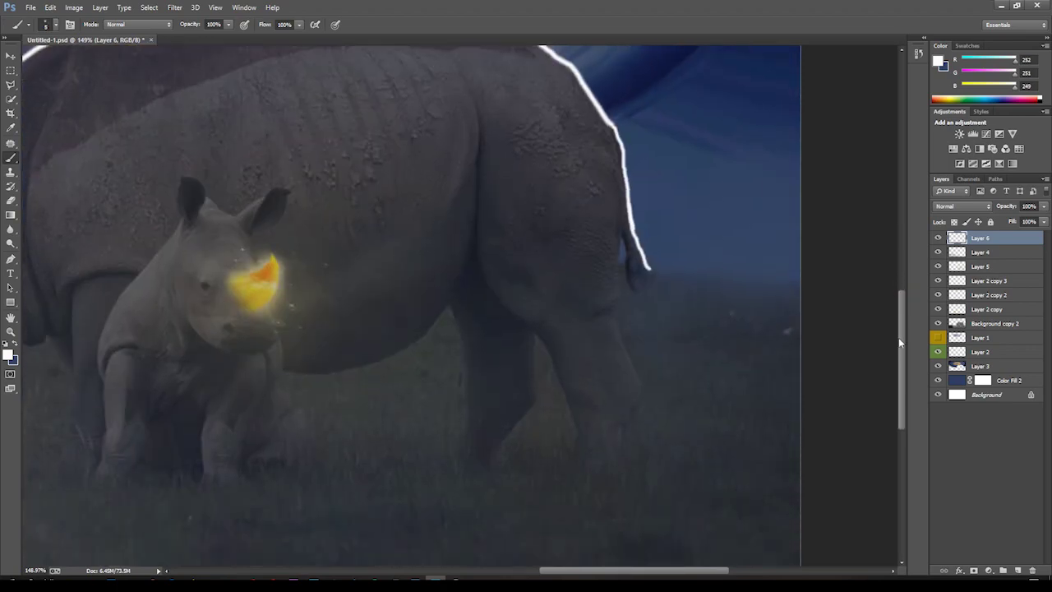
scroll(411, 304, "down", 1)
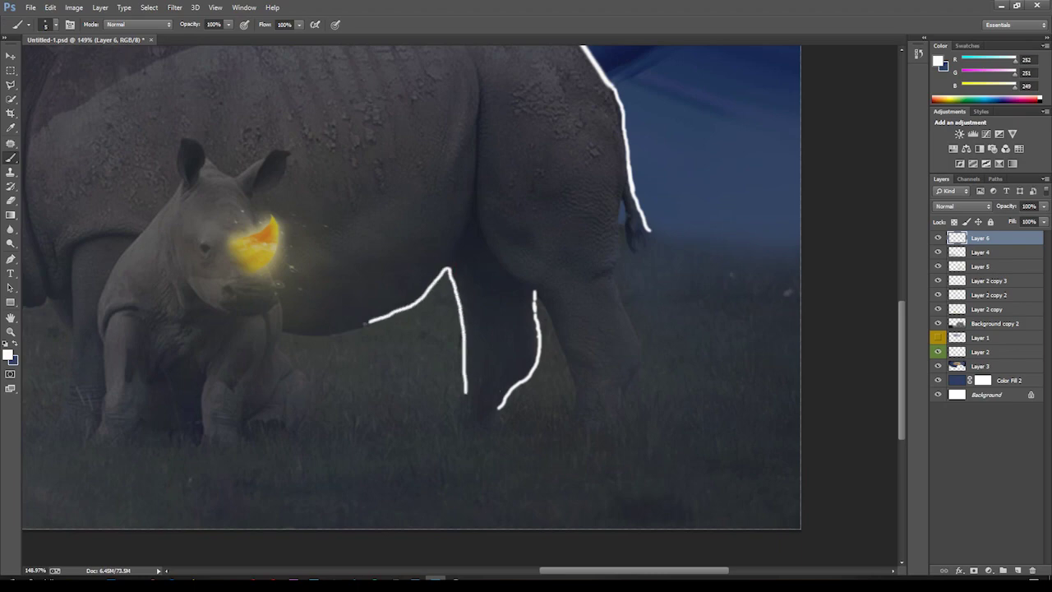
left_click_drag(575, 399, 575, 416)
scroll(341, 451, "left", 5)
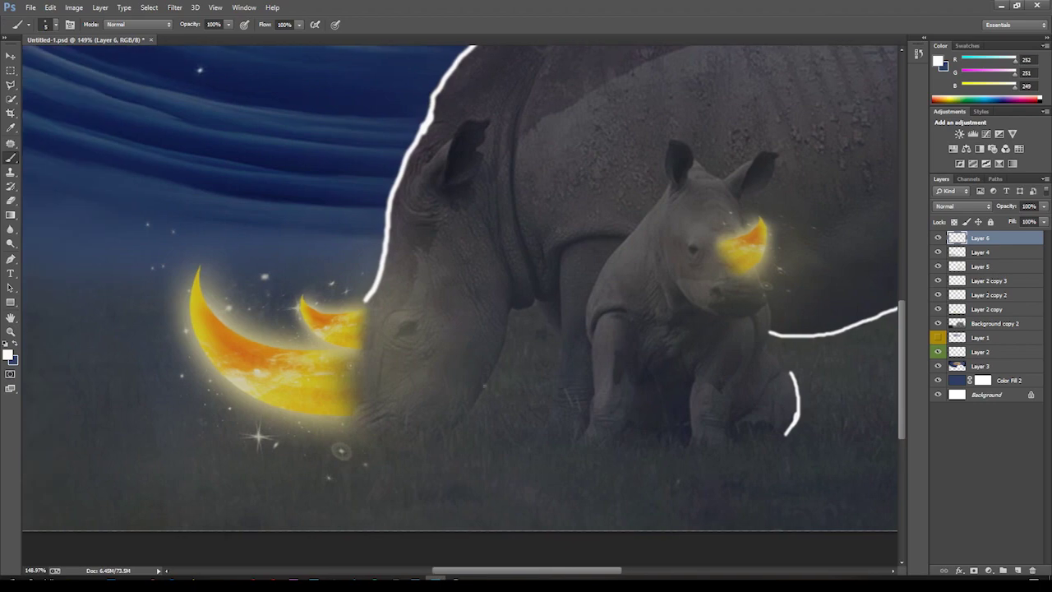
Step: Zoom out and fade Layer 6's white outline to 2% opacity
key("z")
left_click_drag(341, 451, 247, 450)
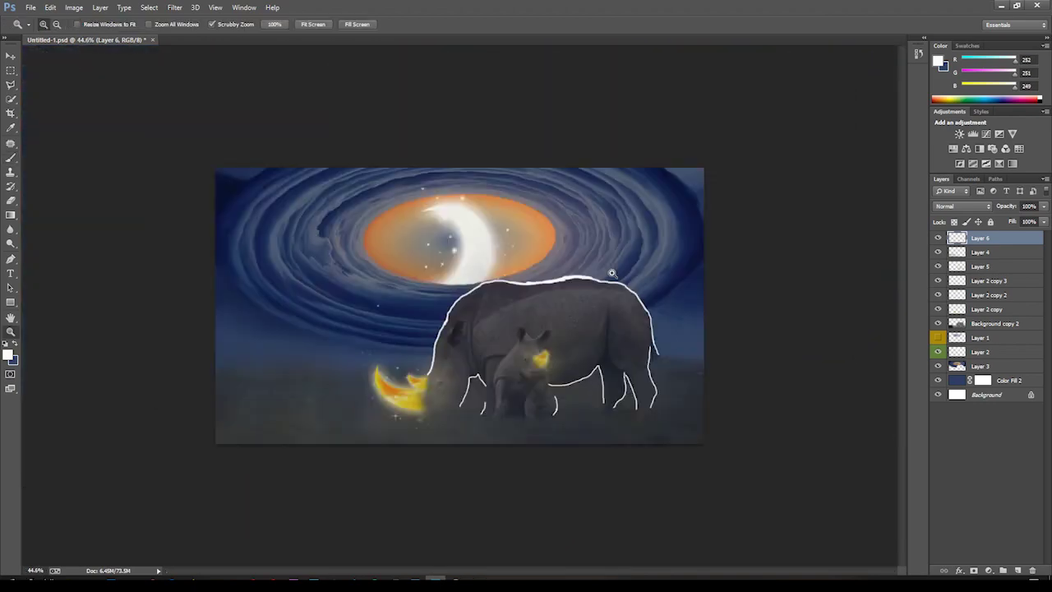
left_click_drag(1029, 224, 988, 221)
left_click_drag(522, 320, 983, 328)
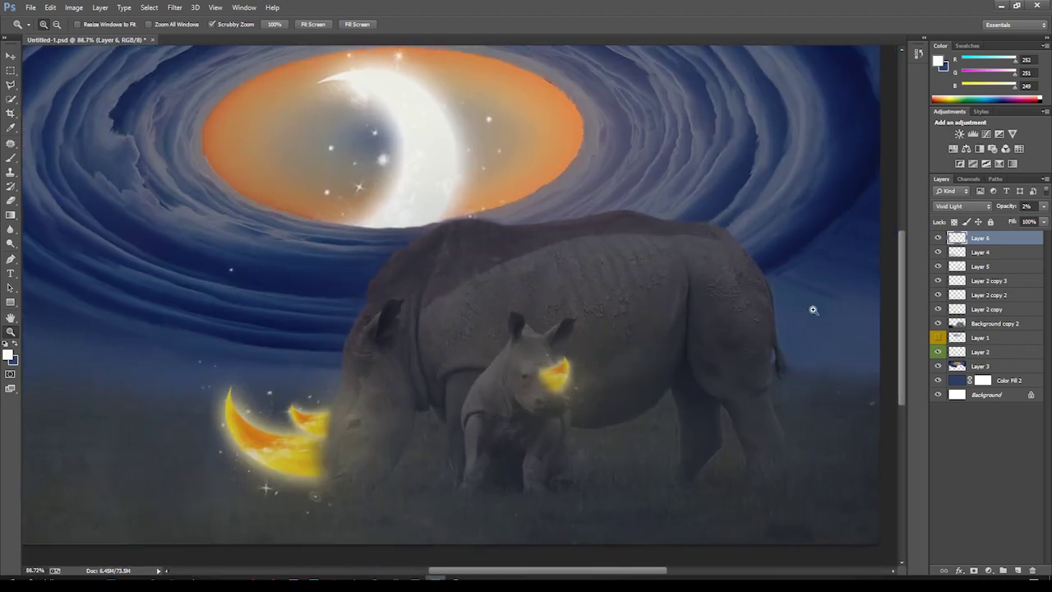
Step: Select Background copy 2, then Layer 2, from the canvas layer list with the Eraser active
key("v")
right_click(507, 126)
left_click(525, 215)
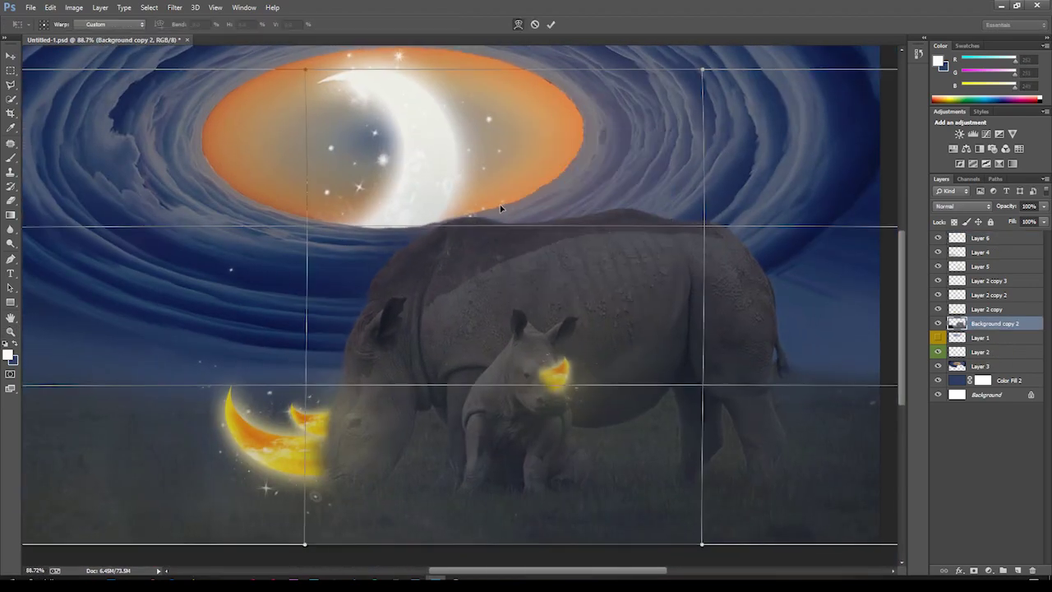
key("e")
key("alt+bracketleft")
right_click(481, 230)
key("Escape")
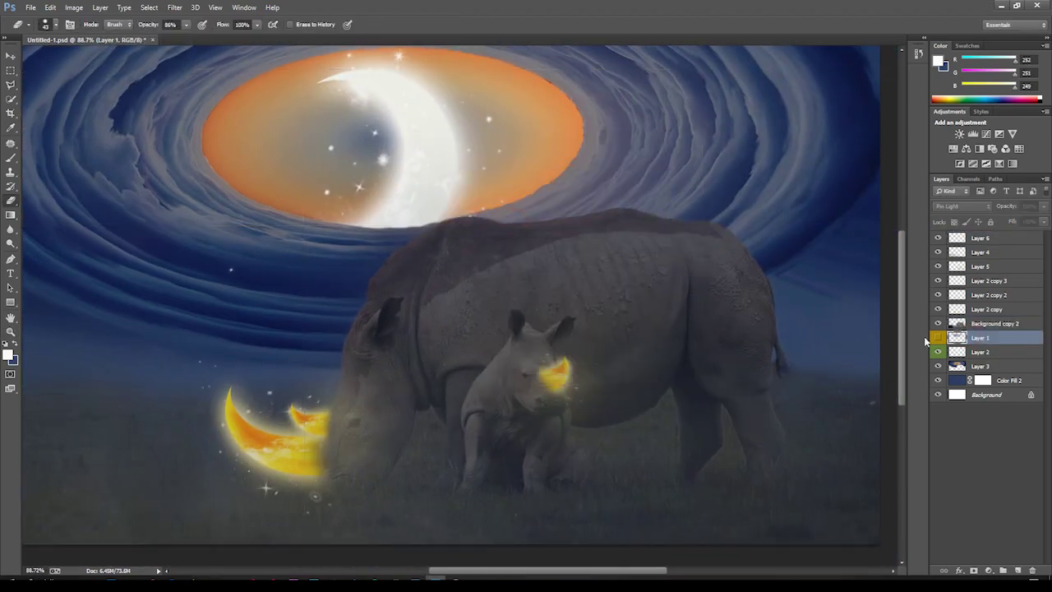
key("alt+bracketleft")
Step: Zoom in on the moon and set the eraser size to 76, then fit the image on screen
key("z")
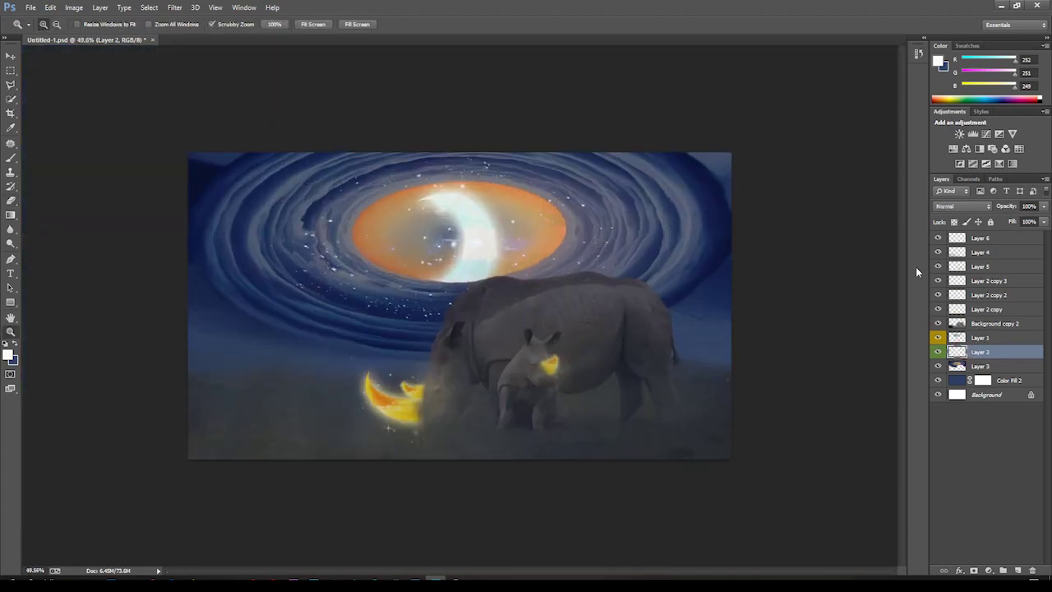
left_click_drag(664, 230, 729, 278)
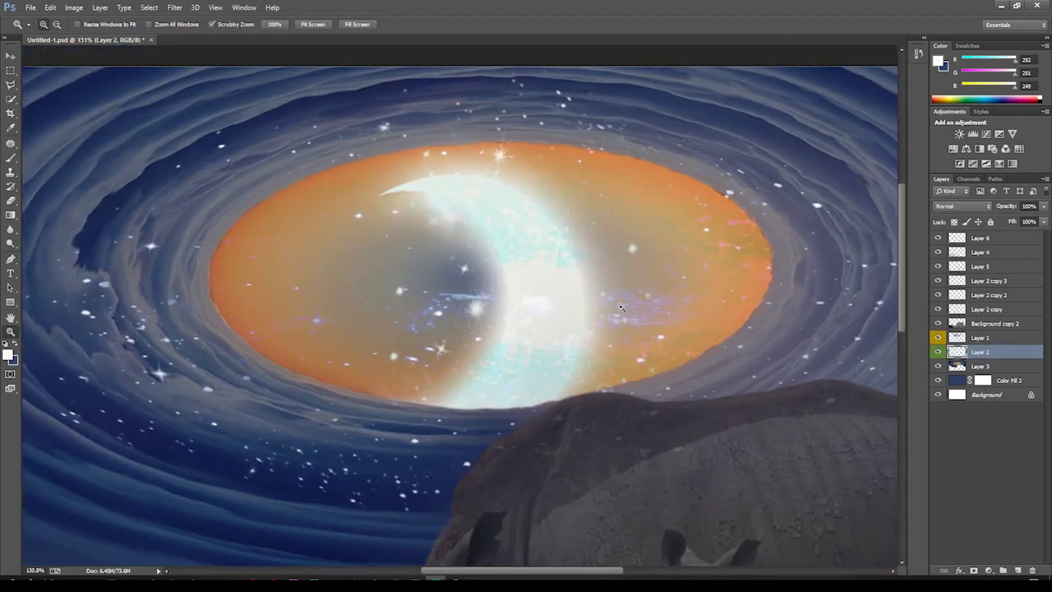
key("e")
right_click(554, 276)
left_click(976, 337)
type("76")
key("Return")
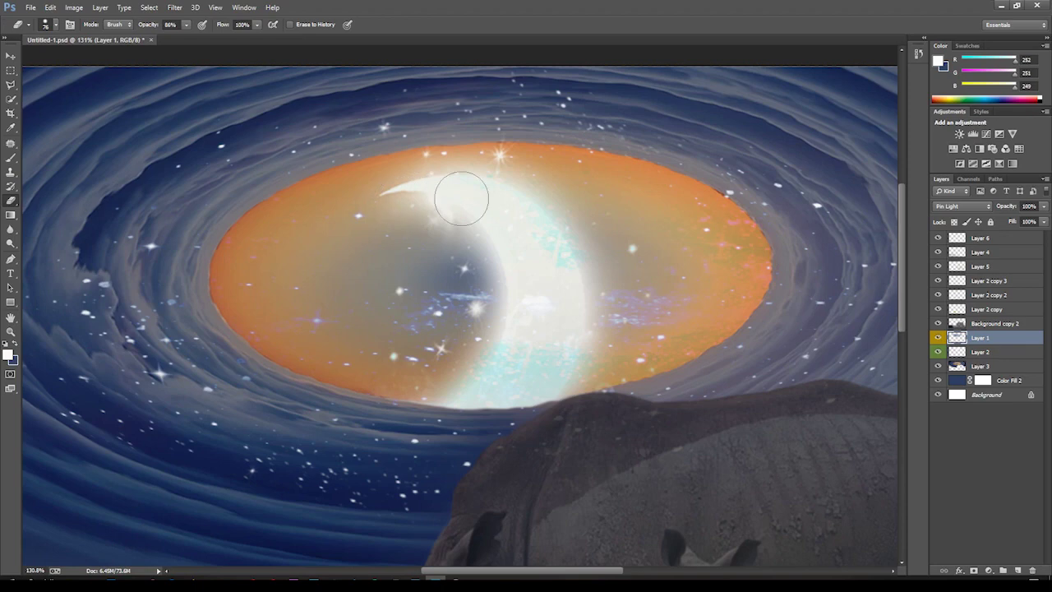
key("z")
left_click_drag(526, 378, 504, 352)
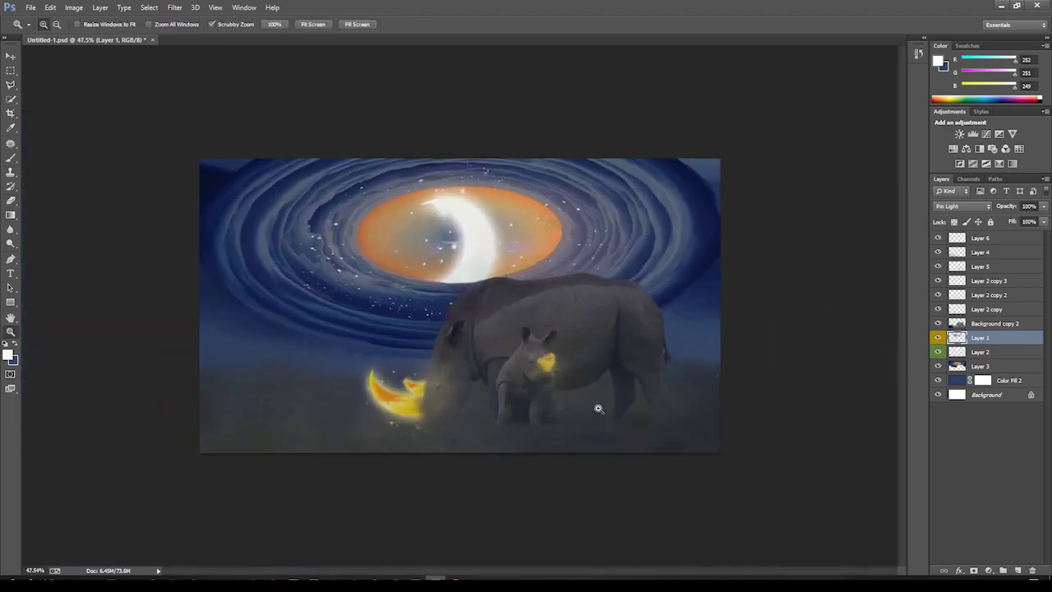
key("ctrl+0")
Step: Apply Levels with output black 163 to Layer 2 and merge it into the Background
left_click(978, 352)
key("ctrl+l")
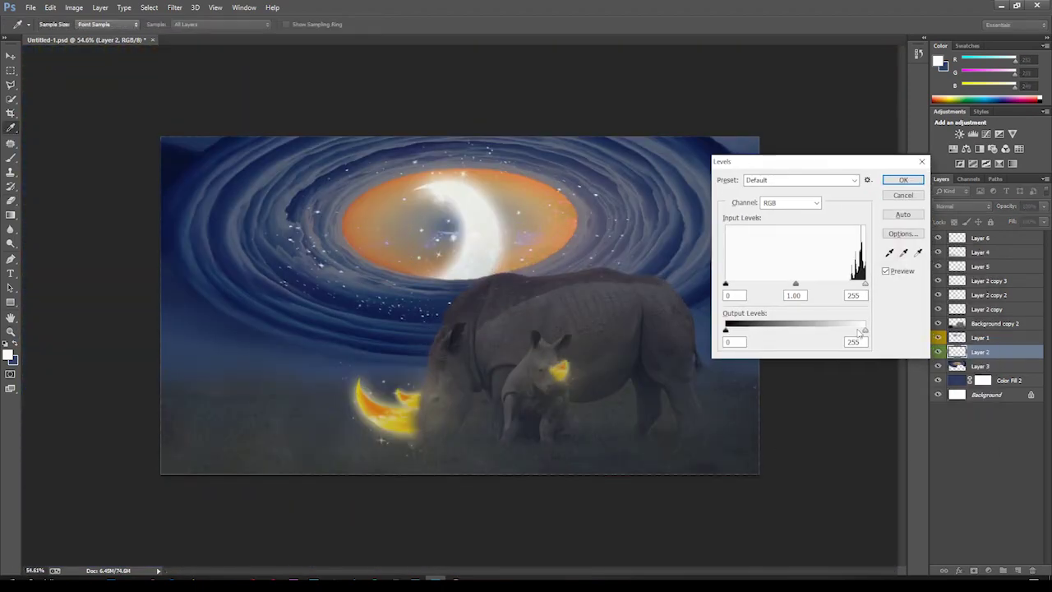
left_click_drag(725, 330, 815, 343)
left_click(904, 179)
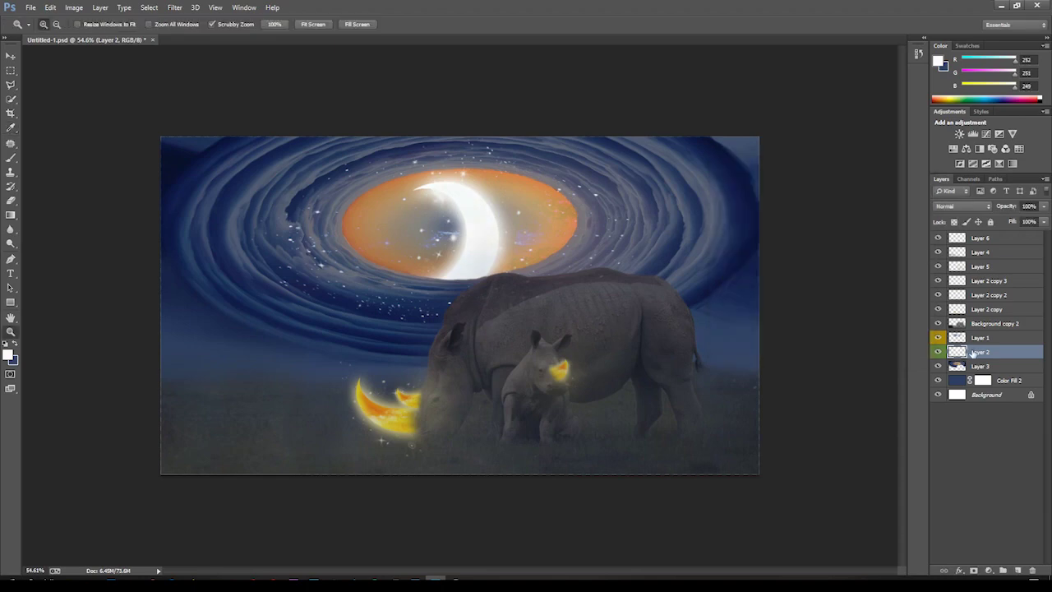
key("ctrl+e")
key("Return")
Step: Copy Layer 1's sparkles to the left sky and merge Background copy 2 down
left_click(967, 336)
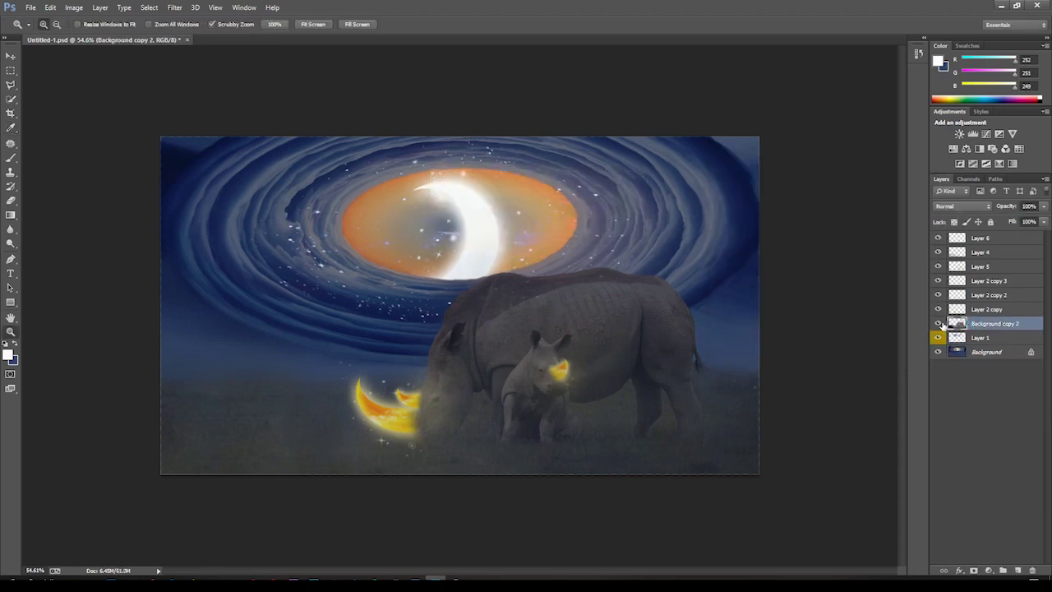
left_click_drag(526, 271, 201, 415)
left_click(967, 337)
key("ctrl+e")
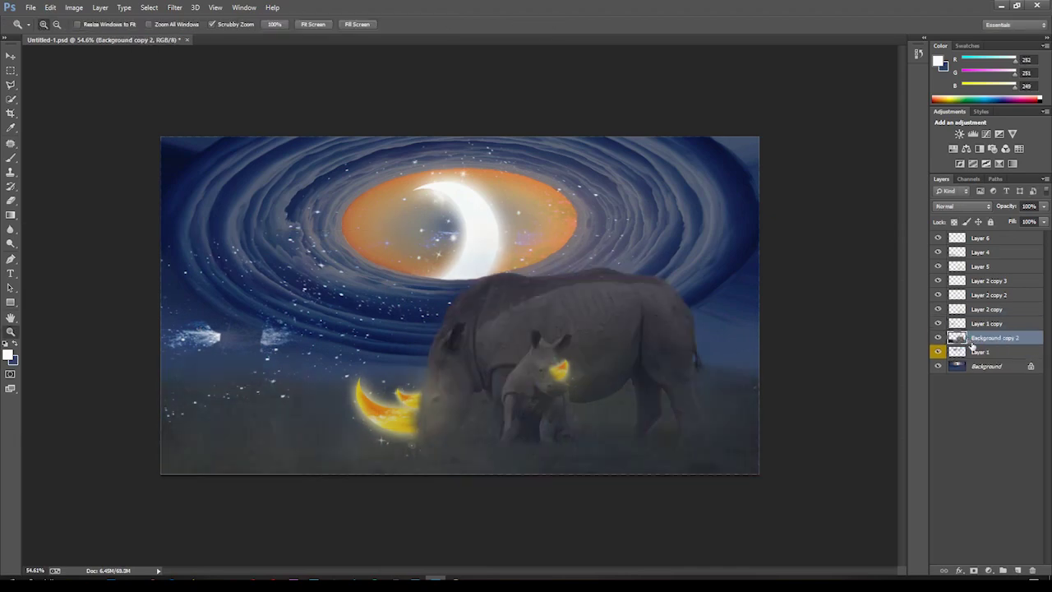
Step: Rotate the Layer 1 copy sparkles to the right
key("ctrl+e")
left_click(985, 322)
key("ctrl+t")
mouse_move(308, 230)
left_mouse_down()
mouse_move(822, 249)
mouse_move(410, 132)
left_mouse_up()
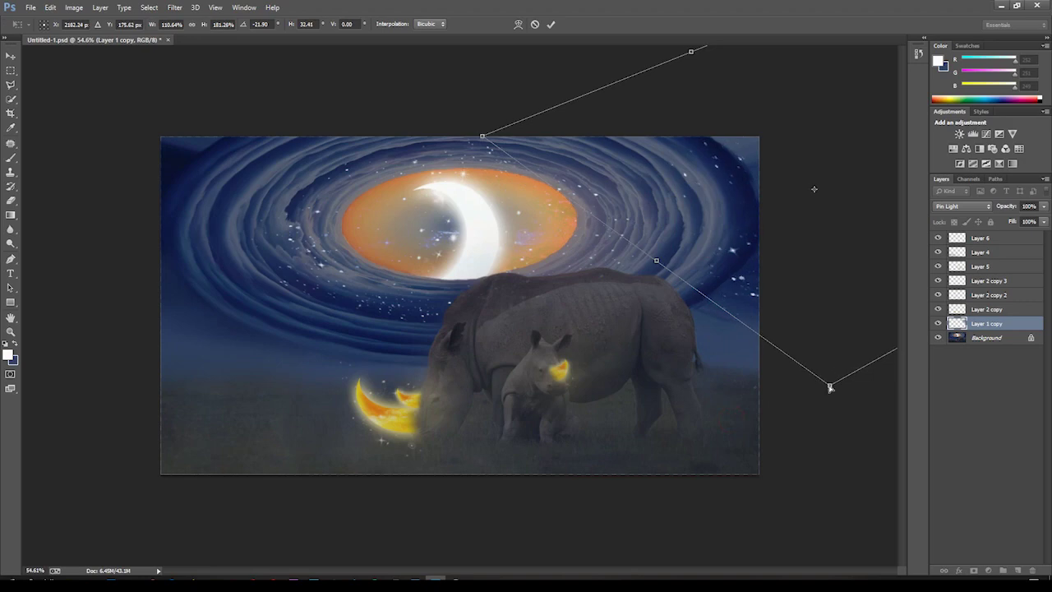
left_click_drag(411, 131, 418, 113)
key("Return")
key("c")
key("Escape")
Step: Duplicate the sparkles and warp the copy into a curved spread
key("ctrl+j")
key("ctrl+t")
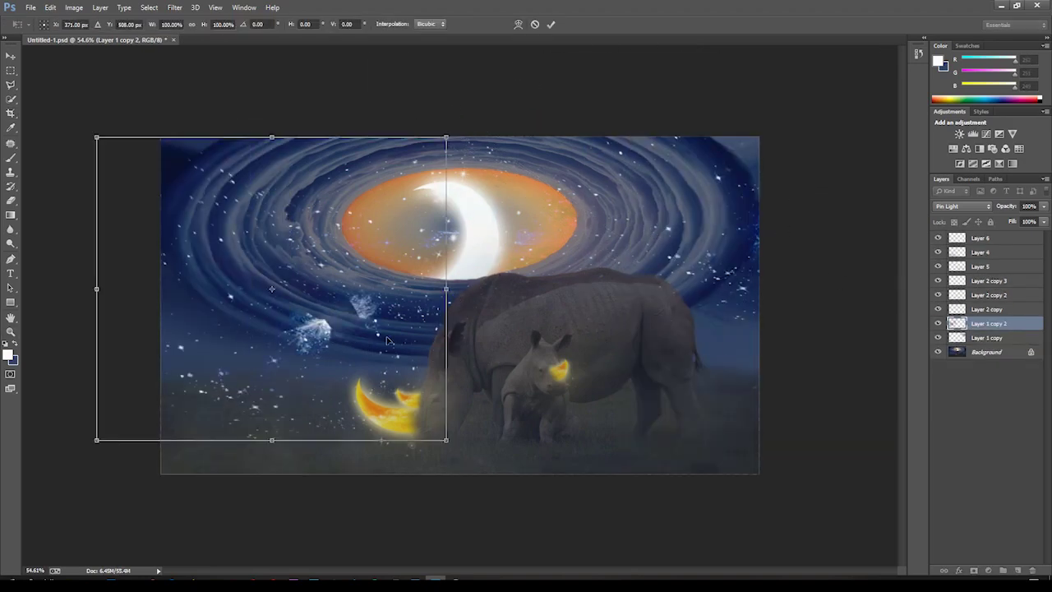
mouse_move(205, 131)
left_mouse_down()
mouse_move(465, 379)
mouse_move(803, 368)
left_mouse_up()
left_click_drag(153, 235, 159, 353)
key("Return")
Step: Make a third sparkle copy, rotate and warp it, and move it into the top-left corner
key("ctrl+j")
key("ctrl+t")
mouse_move(247, 348)
left_mouse_down()
mouse_move(234, 286)
mouse_move(129, 440)
mouse_move(304, 279)
left_mouse_up()
right_click(304, 280)
left_click(313, 390)
key("ctrl+z")
right_click(288, 334)
mouse_move(392, 277)
left_mouse_down()
mouse_move(288, 334)
mouse_move(165, 481)
left_mouse_up()
left_click(292, 443)
key("Return")
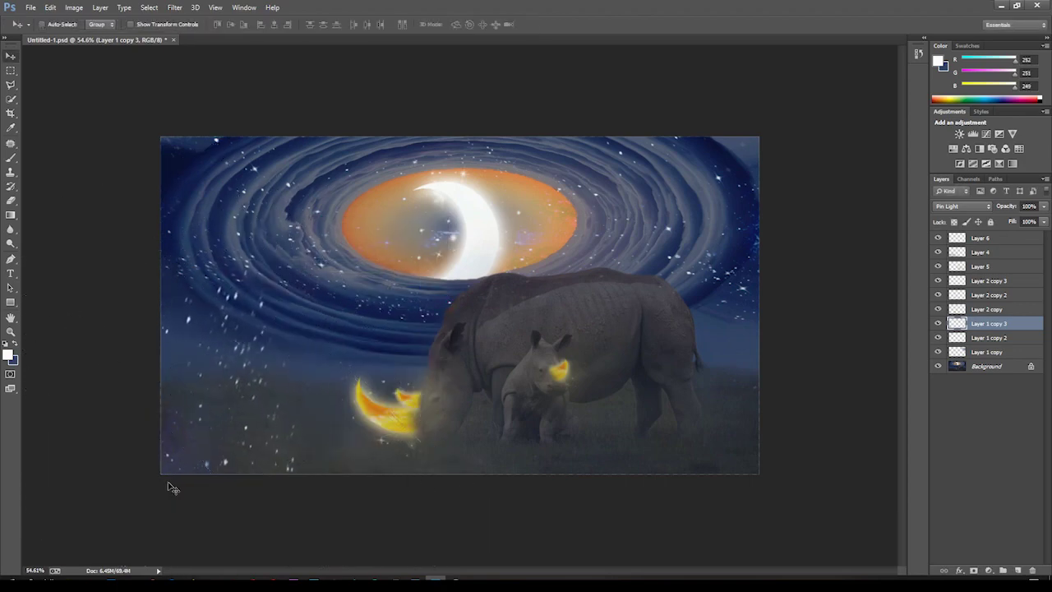
left_click_drag(351, 383, 263, 283)
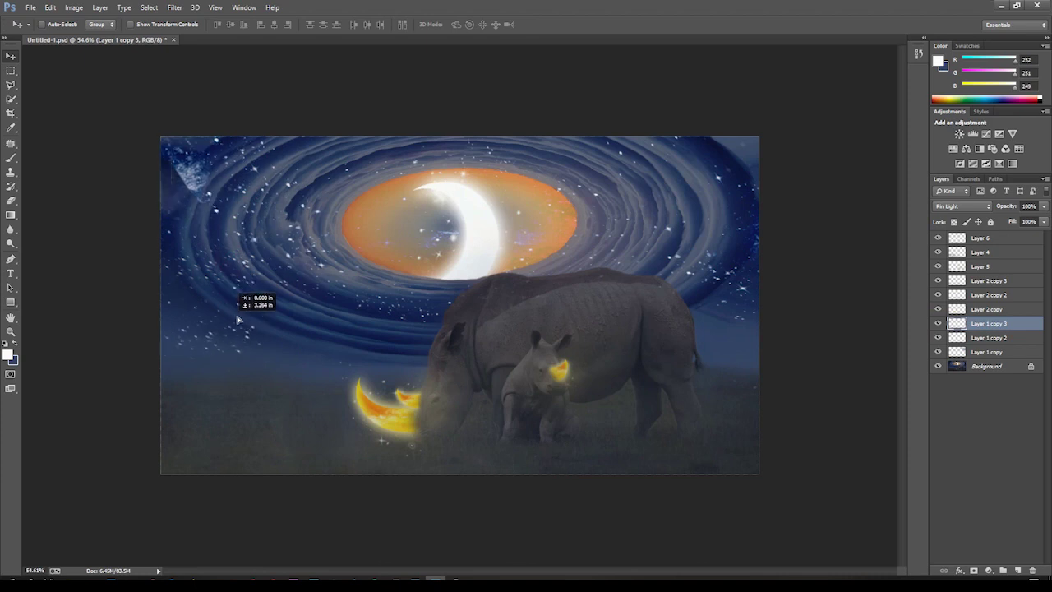
key("e")
key("ctrl+e")
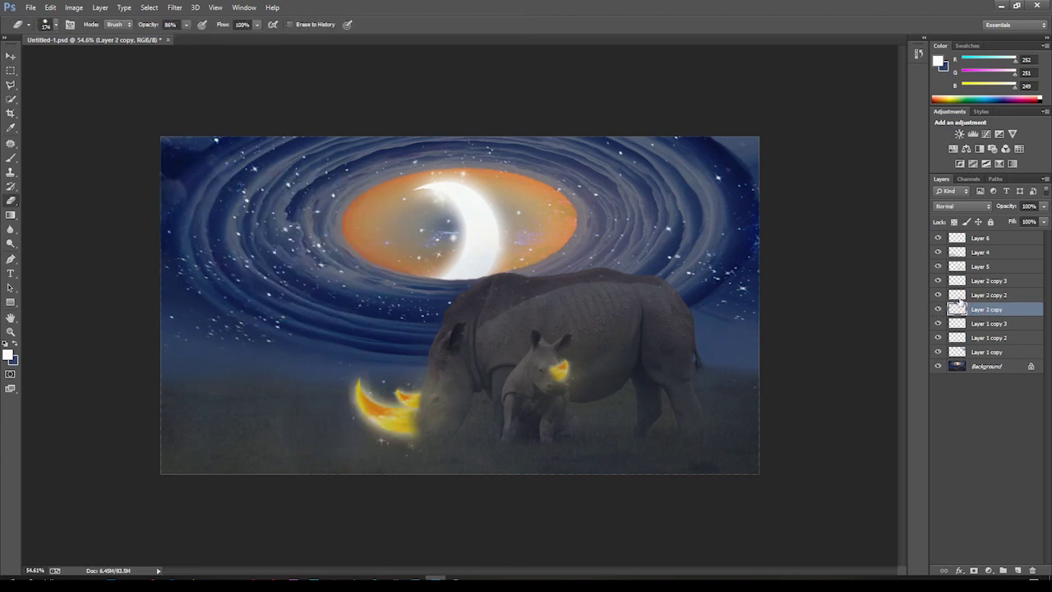
Step: Dim the stars with Hue/Saturation (hue -14, lower saturation, lightness -24) and merge down
key("ctrl+e")
key("ctrl+u")
mouse_move(732, 250)
left_mouse_down()
mouse_move(748, 249)
mouse_move(755, 223)
left_mouse_up()
left_click_drag(699, 153, 677, 337)
left_click_drag(737, 461, 726, 466)
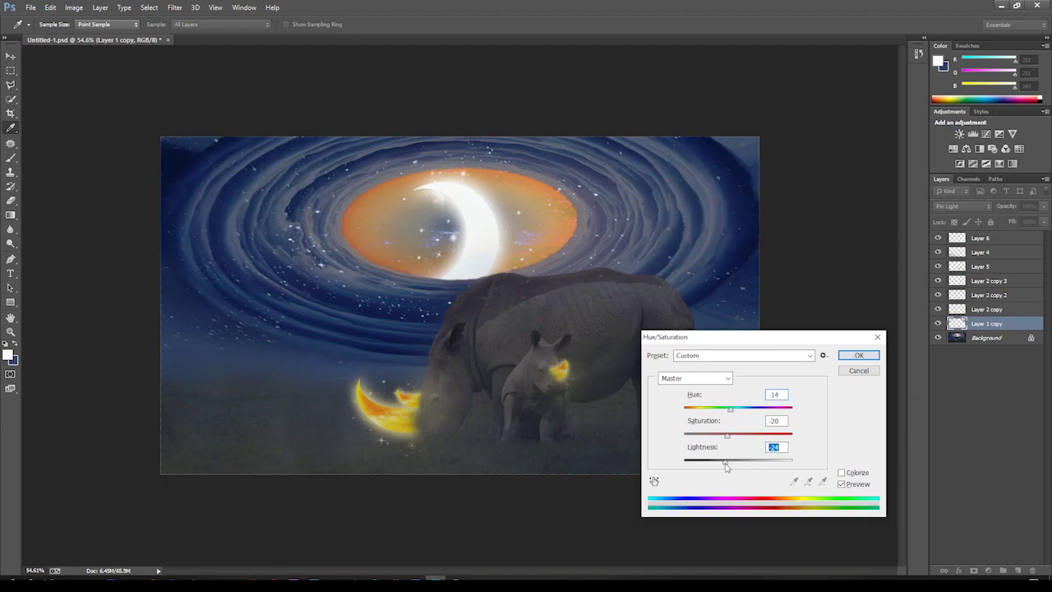
key("Return")
key("ctrl+e")
Step: Select Layer 2 copy and brighten its midtones with Levels
left_click(966, 294)
key("ctrl+e")
key("ctrl+e")
key("ctrl+l")
left_click_drag(795, 282, 778, 283)
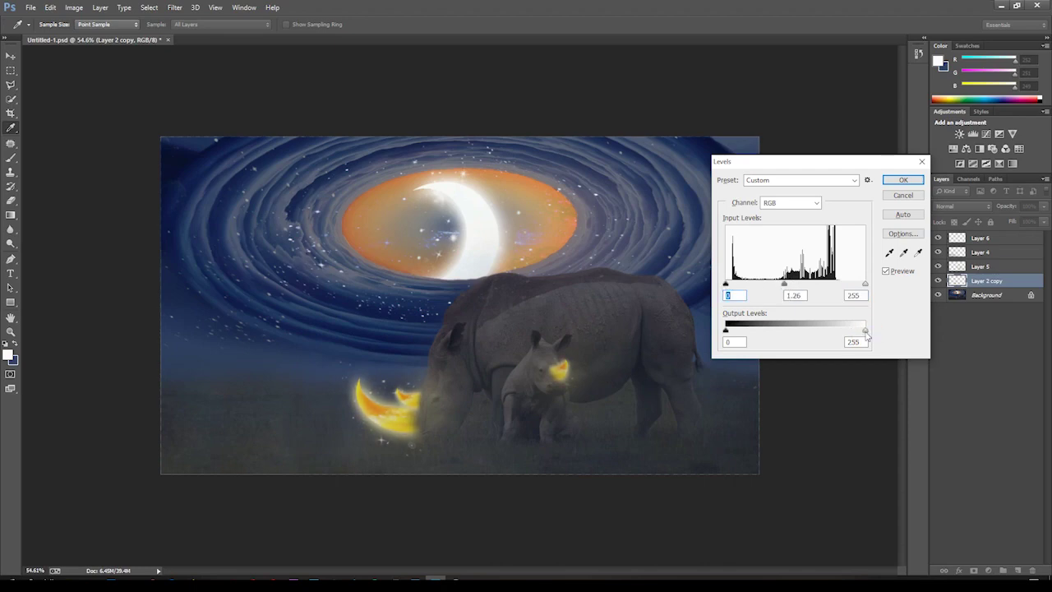
key("Return")
Step: Shift the moon horns' hue by +180 to turn them blue
key("ctrl+u")
left_click_drag(736, 408, 794, 408)
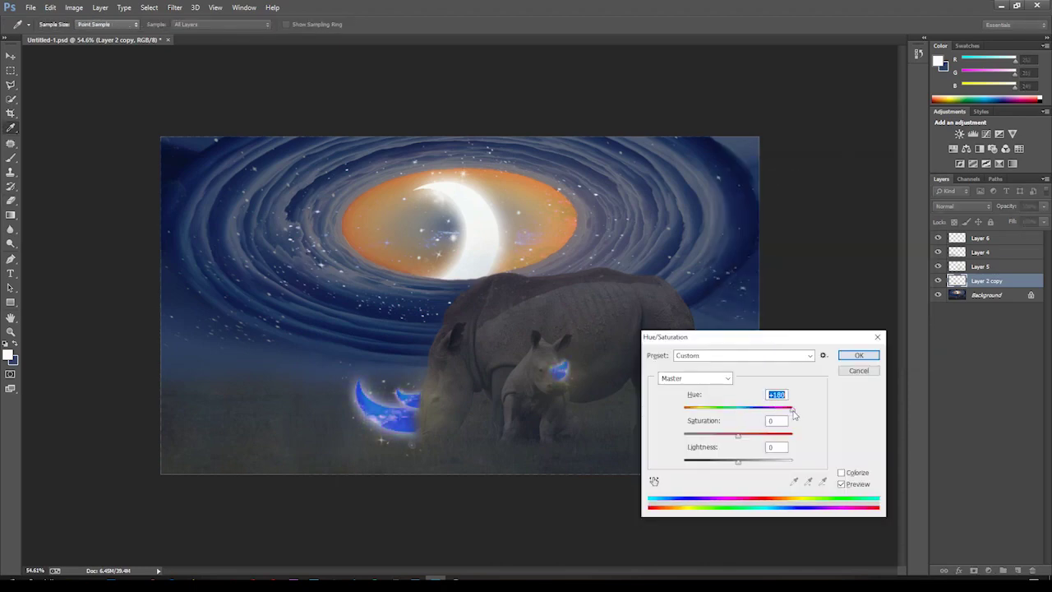
mouse_move(719, 440)
left_mouse_down()
mouse_move(674, 442)
mouse_move(726, 436)
mouse_move(728, 462)
mouse_move(716, 462)
mouse_move(740, 463)
left_mouse_up()
left_click(858, 355)
Step: Add a layer mask to Layer 2 copy
left_click(974, 569)
key("b")
left_click(959, 569)
left_click(969, 543)
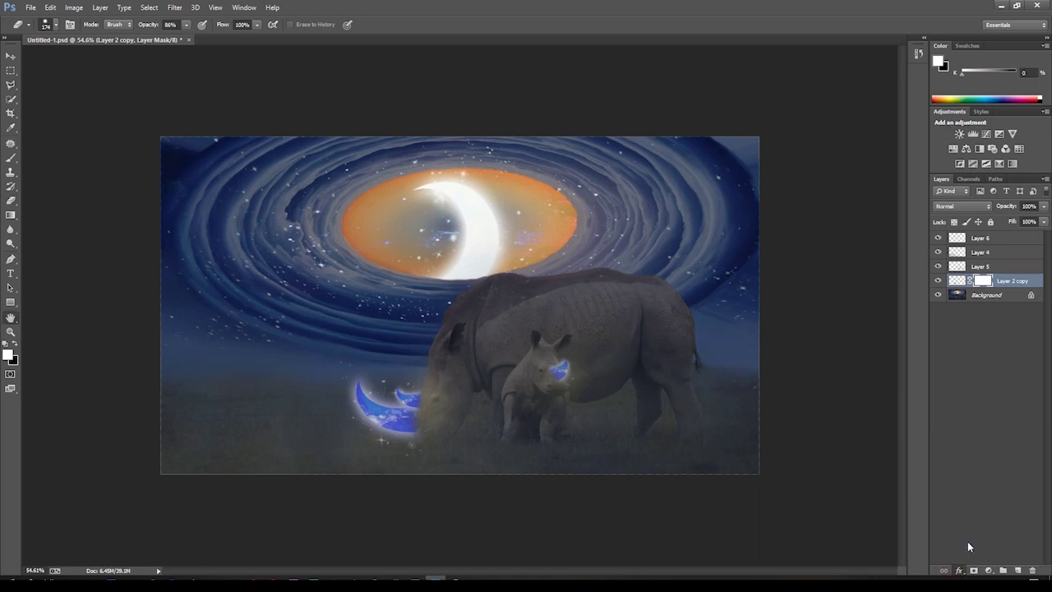
Step: Set the horns' Outer Glow colour, spread, size 136 and reduced opacity
mouse_move(861, 378)
left_mouse_down()
mouse_move(891, 378)
mouse_move(860, 382)
left_mouse_up()
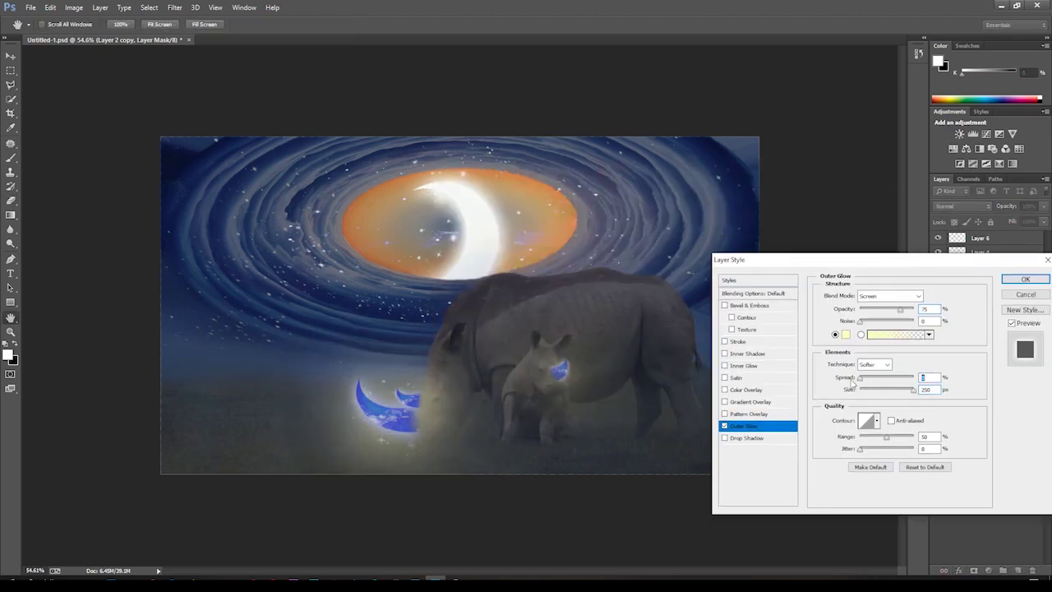
left_click(844, 335)
left_click(998, 68)
mouse_move(912, 390)
left_mouse_down()
mouse_move(859, 389)
mouse_move(904, 389)
mouse_move(890, 389)
left_mouse_up()
left_click_drag(886, 436, 904, 436)
left_click_drag(886, 312, 878, 321)
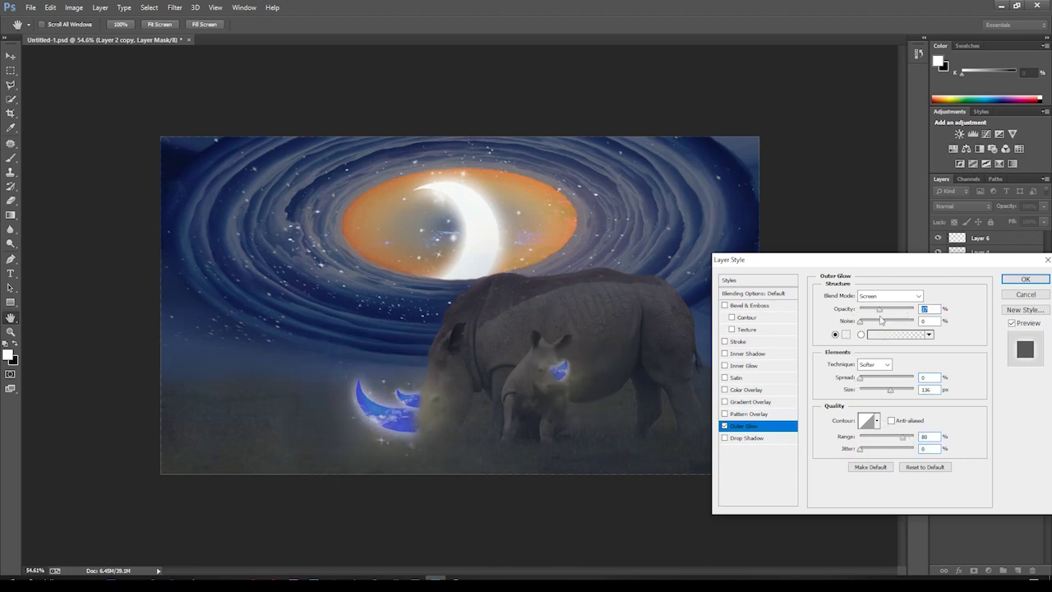
Step: Add a Drop Shadow to the horns, apply the style, and lower their saturation to -47
left_click(724, 365)
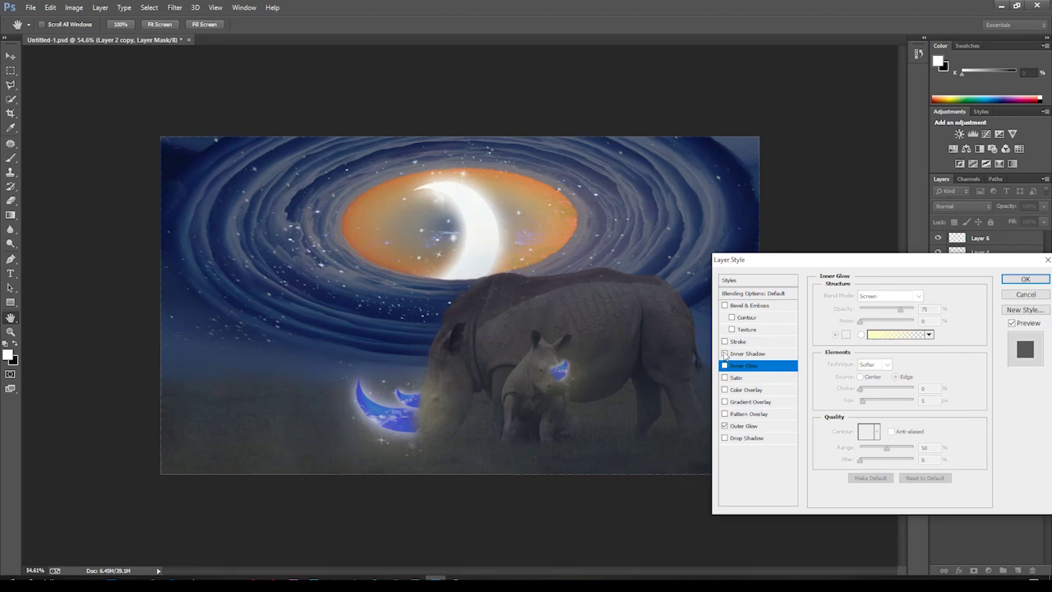
left_click(723, 353)
left_click(723, 353)
left_click(737, 341)
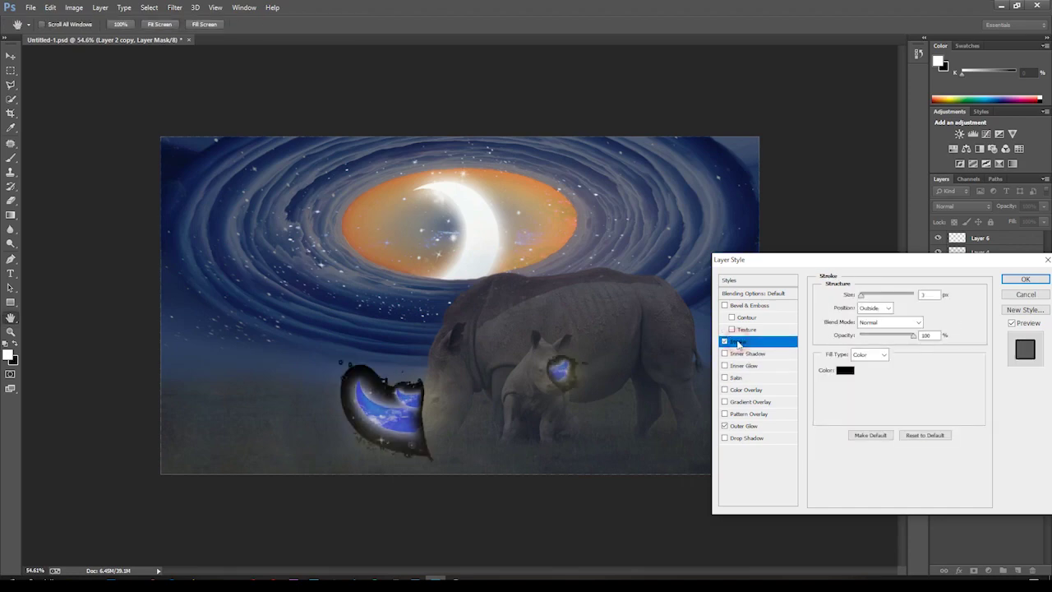
left_click(723, 413)
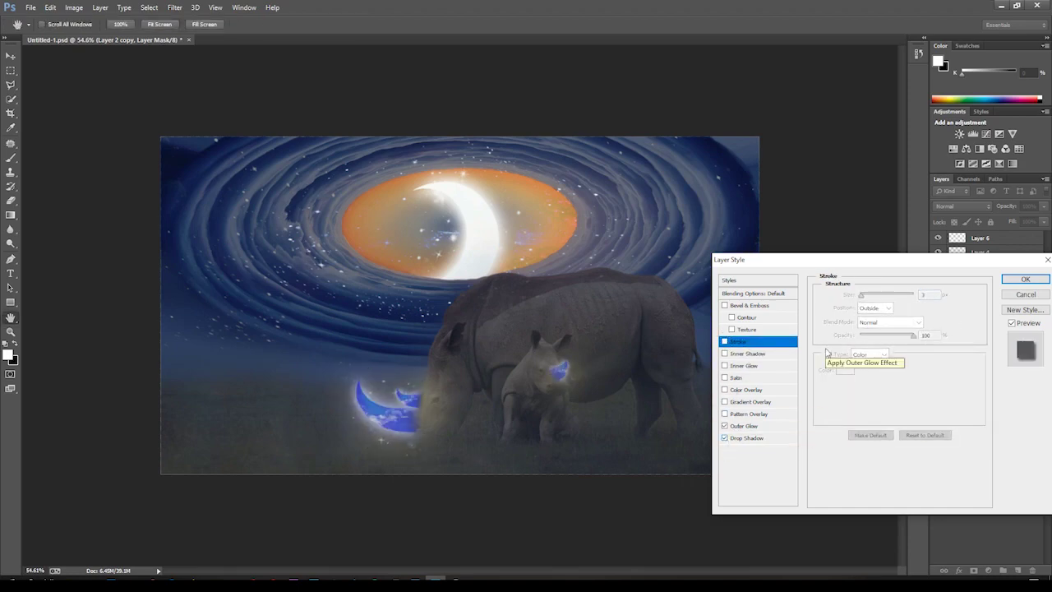
left_click(744, 437)
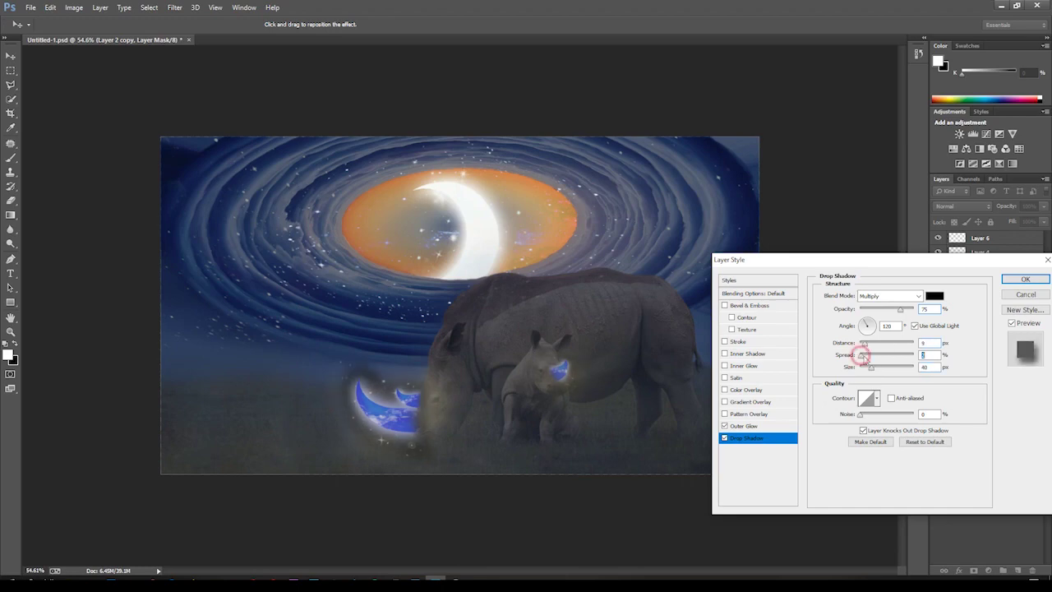
left_click(1014, 281)
key("ctrl+u")
mouse_move(737, 433)
left_mouse_down()
mouse_move(713, 433)
mouse_move(727, 421)
left_mouse_up()
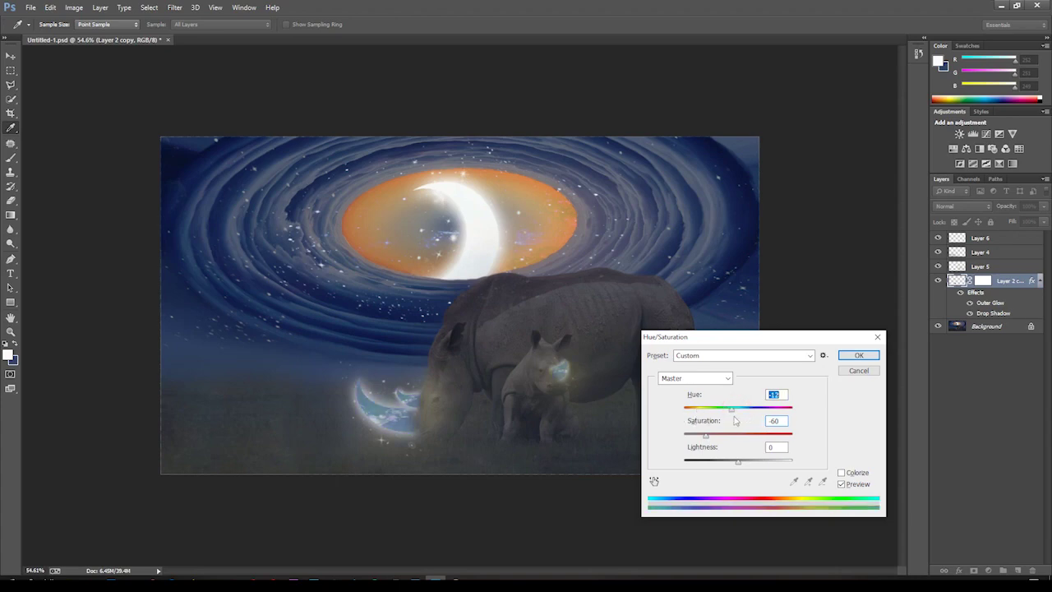
Step: Shift the horns' hue from purple to blue and zoom in on them
left_click_drag(742, 416, 737, 417)
key("Return")
key("o")
scroll(609, 327, "up", 3)
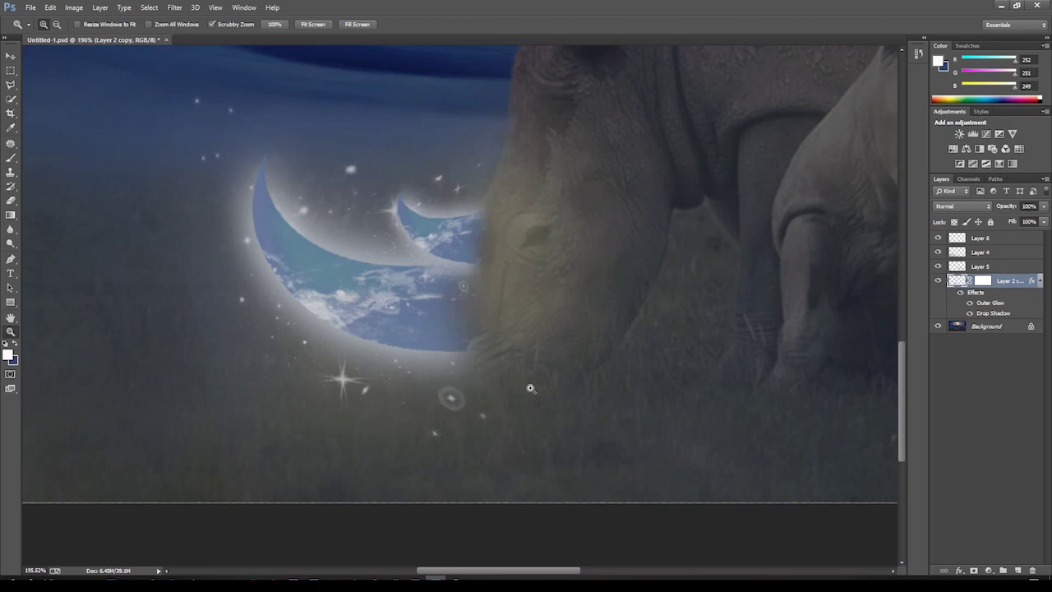
key("alt+bracketleft")
key("z")
scroll(610, 327, "down", 3)
scroll(610, 327, "up", 5)
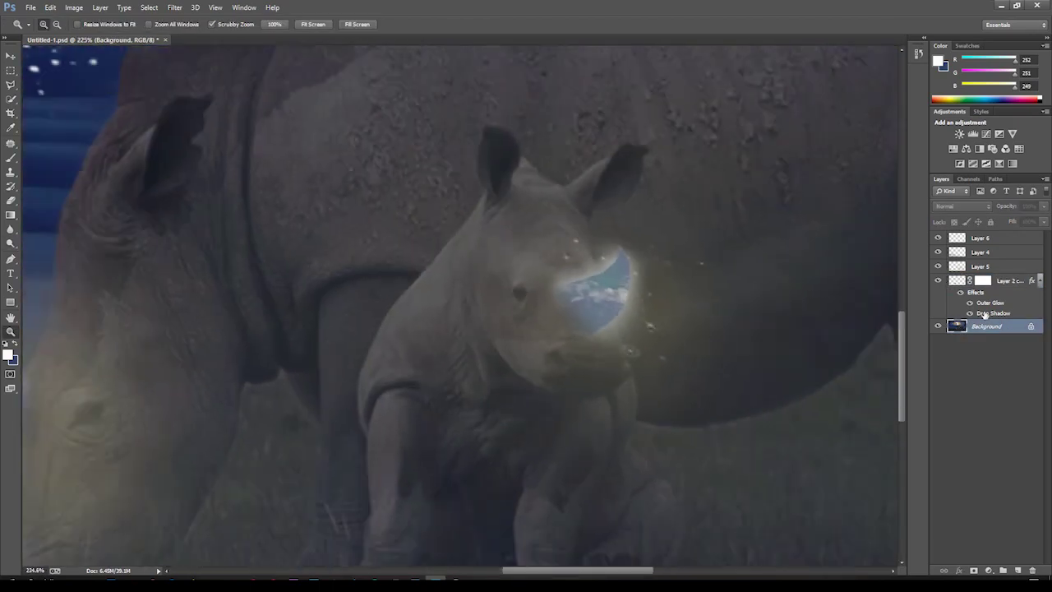
key("alt+bracketright")
scroll(495, 405, "down", 3)
scroll(495, 405, "up", 1)
Step: Warp the horn layer so the horns curve along the rhinos' heads
key("ctrl+t")
right_click(495, 405)
left_click(558, 373)
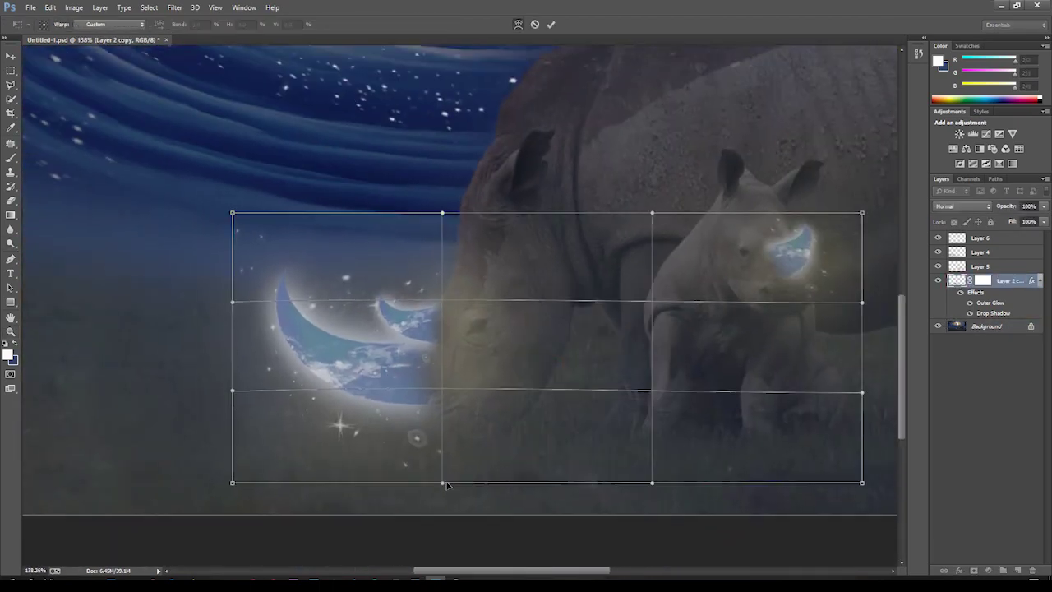
left_click_drag(442, 482, 472, 466)
mouse_move(452, 367)
left_mouse_down()
mouse_move(442, 406)
mouse_move(427, 405)
left_mouse_up()
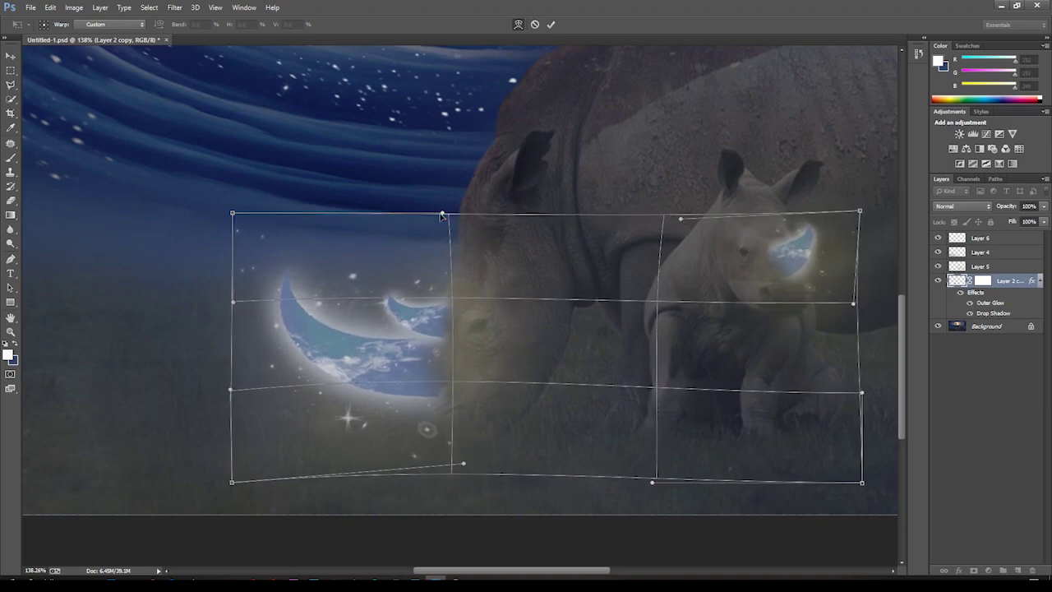
key("Return")
Step: Set a 20 px eraser and zoom out to view the whole composite
key("e")
right_click(538, 445)
left_click_drag(538, 444, 525, 444)
key("Return")
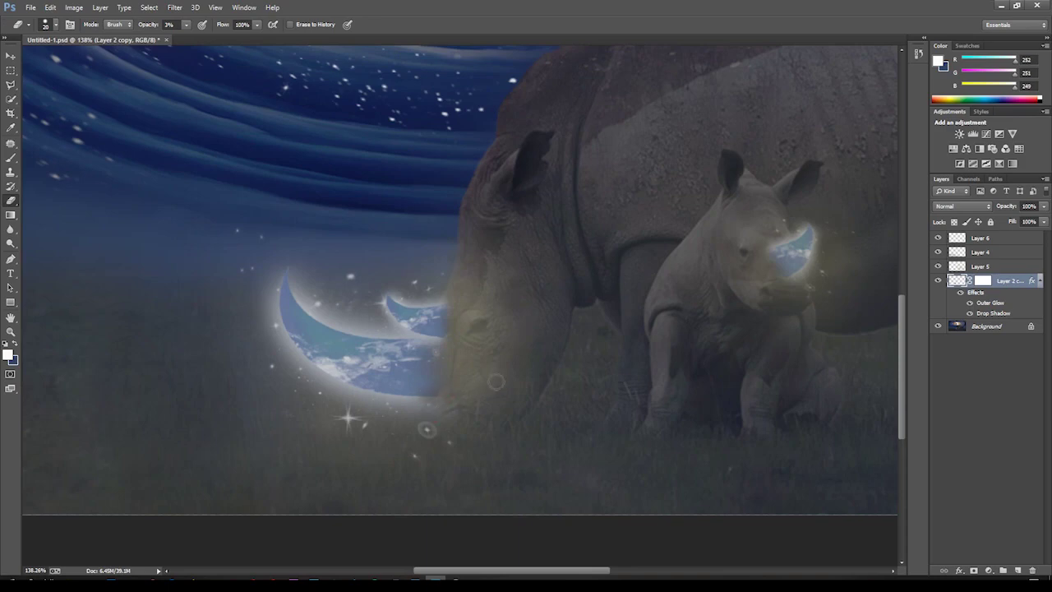
key("z")
left_click_drag(496, 382, 465, 386)
left_click_drag(454, 301, 448, 301)
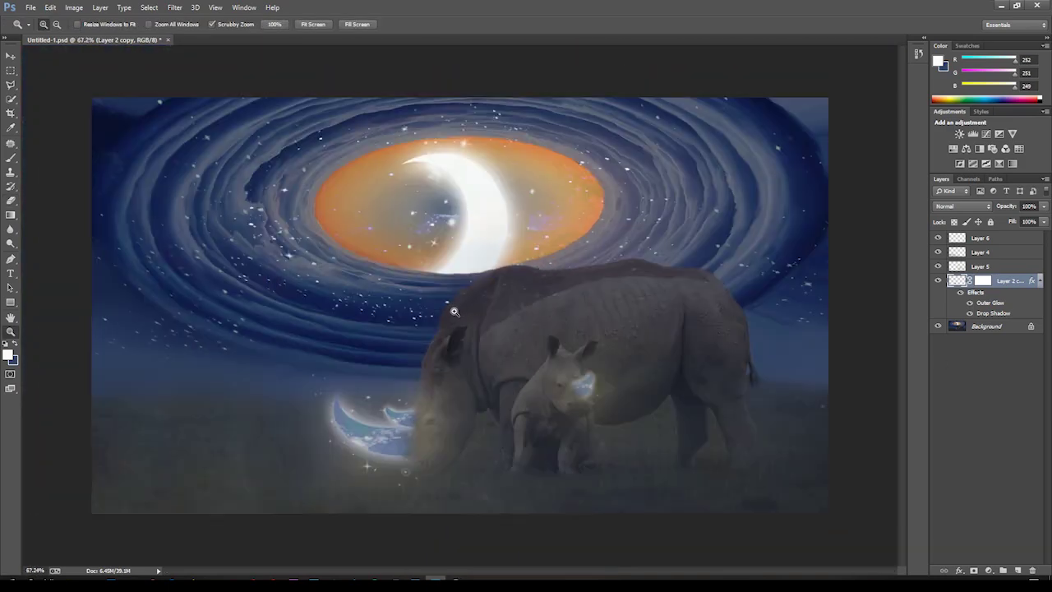
Step: Burn darker shading onto the rhinos on Background with a Color Burn brush, then resize it to 125 px
key("b")
right_click(617, 337)
left_click(136, 23)
left_click(123, 72)
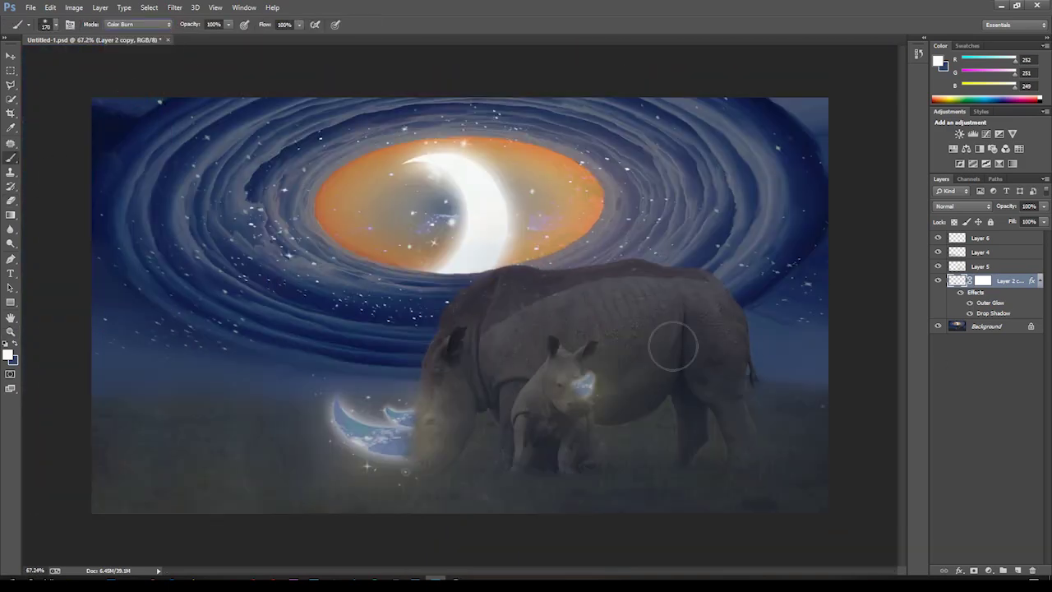
left_click(955, 326)
left_click_drag(657, 304, 634, 331)
mouse_move(542, 396)
left_mouse_down()
mouse_move(645, 387)
mouse_move(667, 424)
left_mouse_up()
right_click(491, 398)
left_click_drag(558, 415, 544, 414)
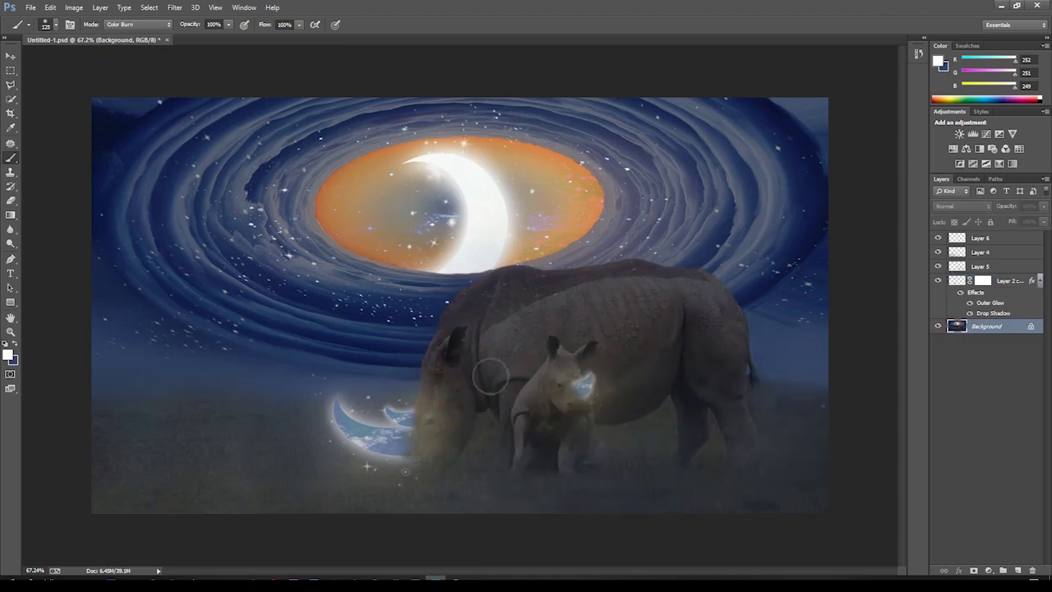
Step: Recolour the horns on Layer 2 copy to orange with a -180 hue shift
key("alt+bracketright")
key("ctrl+u")
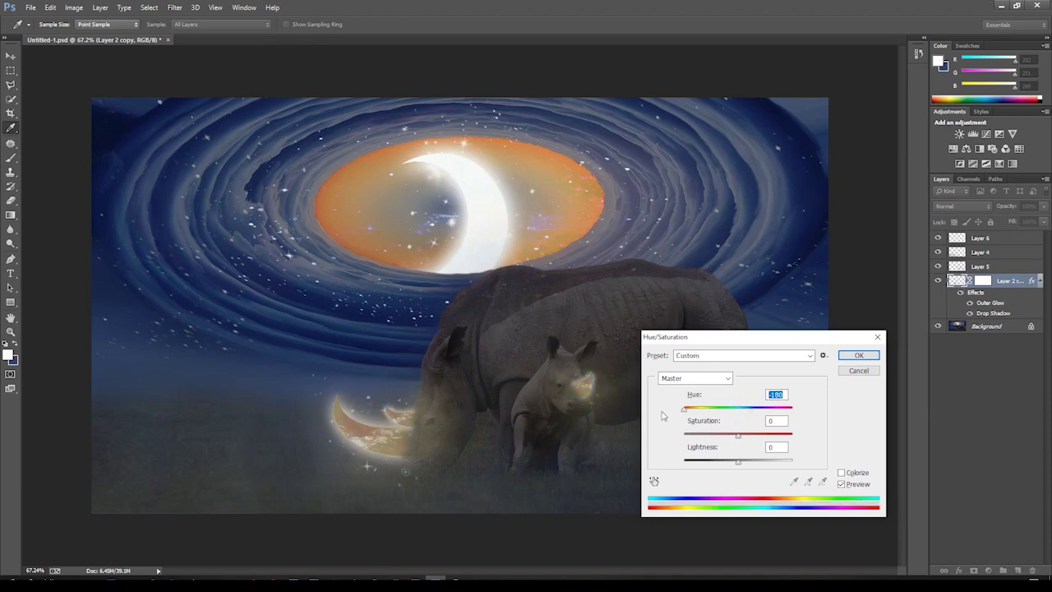
left_click(858, 355)
scroll(430, 433, "up", 3)
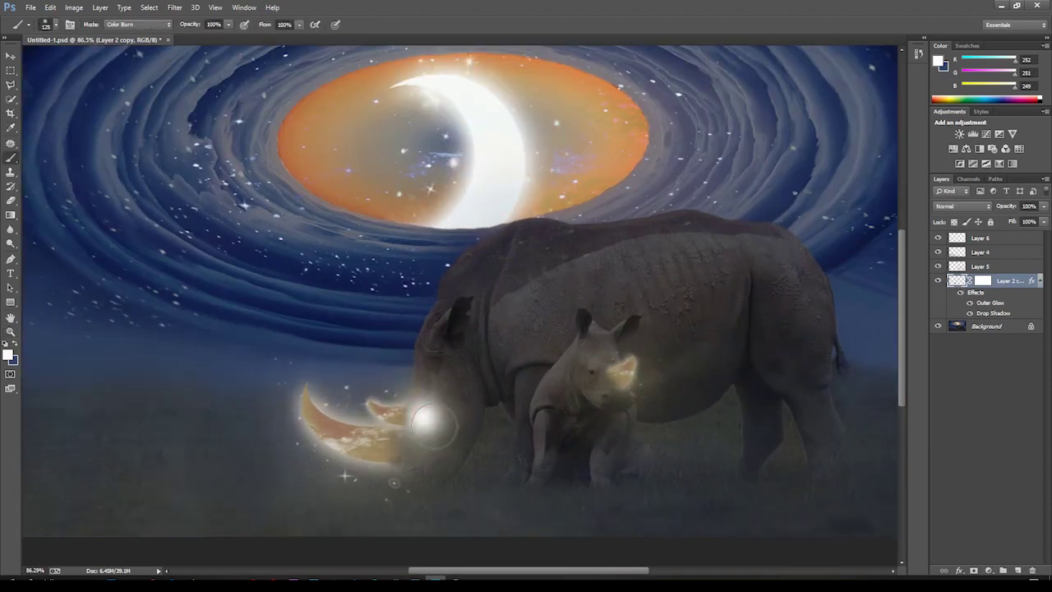
key("alt+bracketleft")
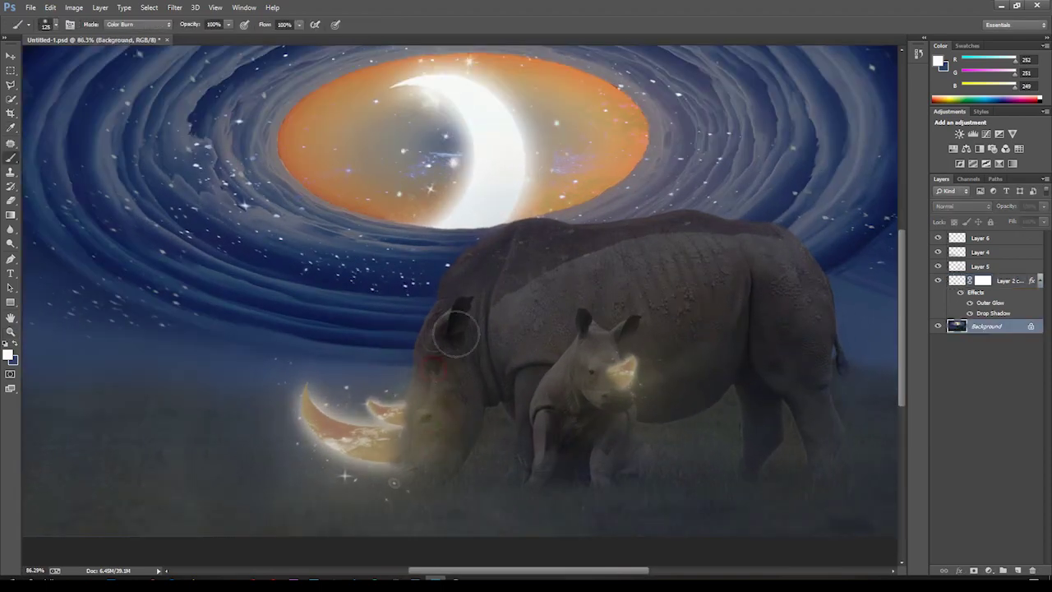
Step: Reset the brush blend mode to Normal and set black as the painting colour
key("alt+bracketright")
key("z")
mouse_move(676, 312)
left_mouse_down()
mouse_move(511, 287)
mouse_move(836, 458)
left_mouse_up()
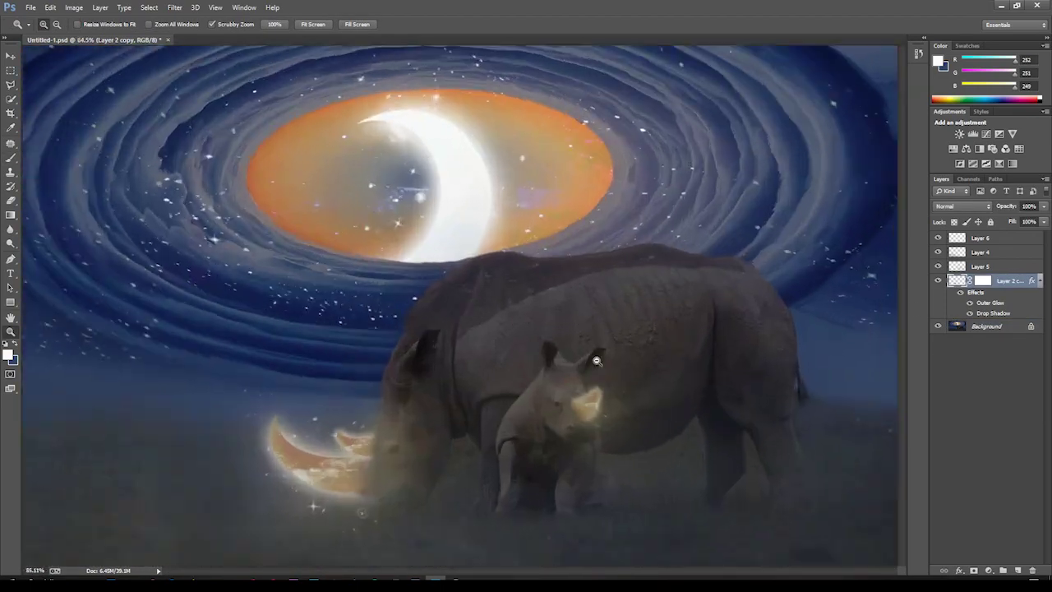
left_click_drag(835, 457, 586, 349)
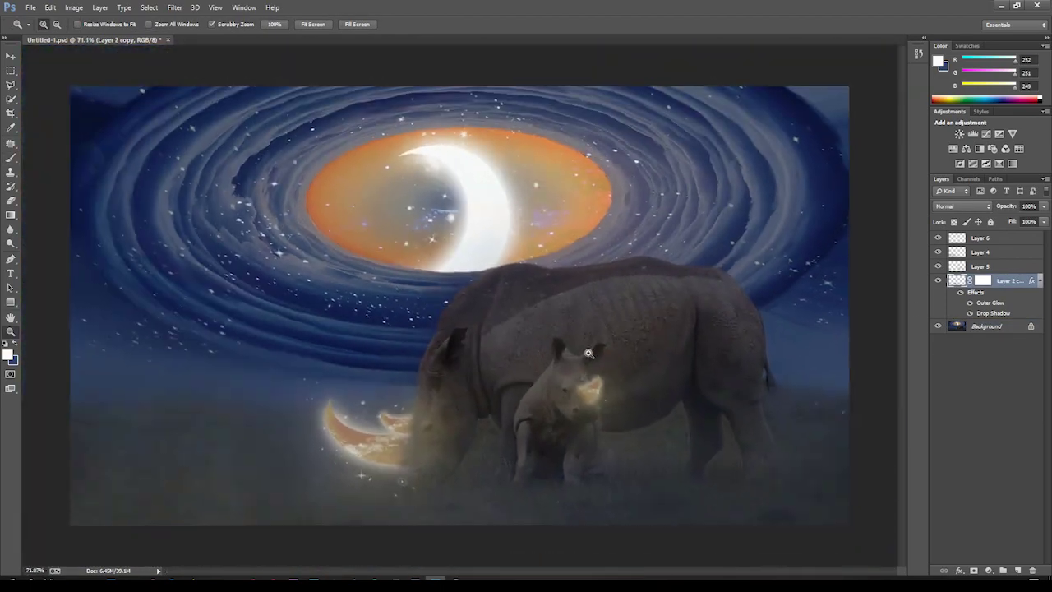
key("b")
right_click(587, 350)
left_click(137, 24)
left_click(113, 35)
left_click(14, 346)
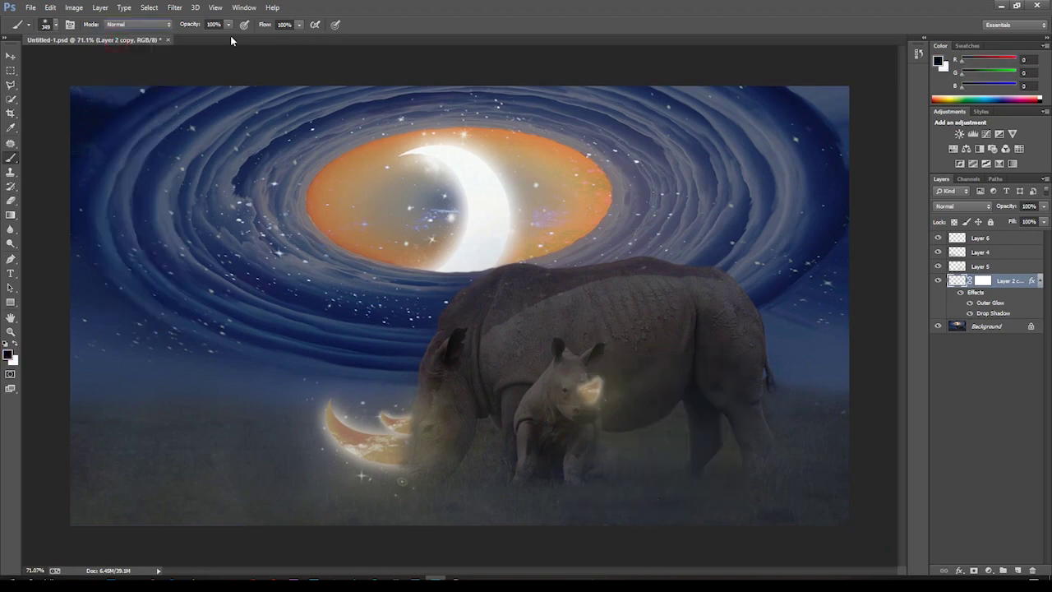
Step: Restore Layer 6's visibility and add a new empty Layer 7
left_click(957, 239)
left_click(937, 238)
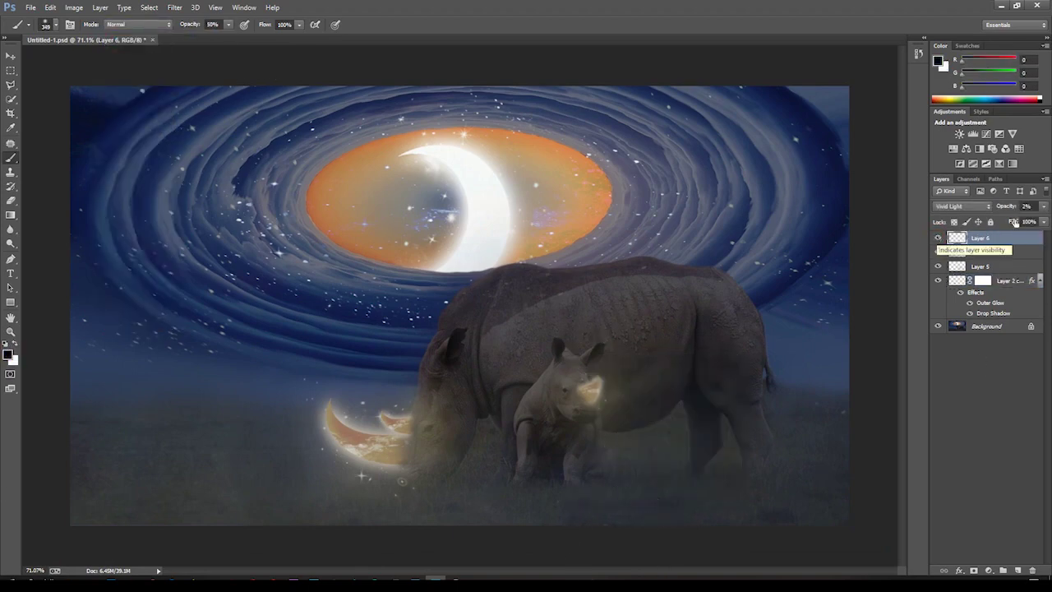
left_click(1032, 570)
key("Escape")
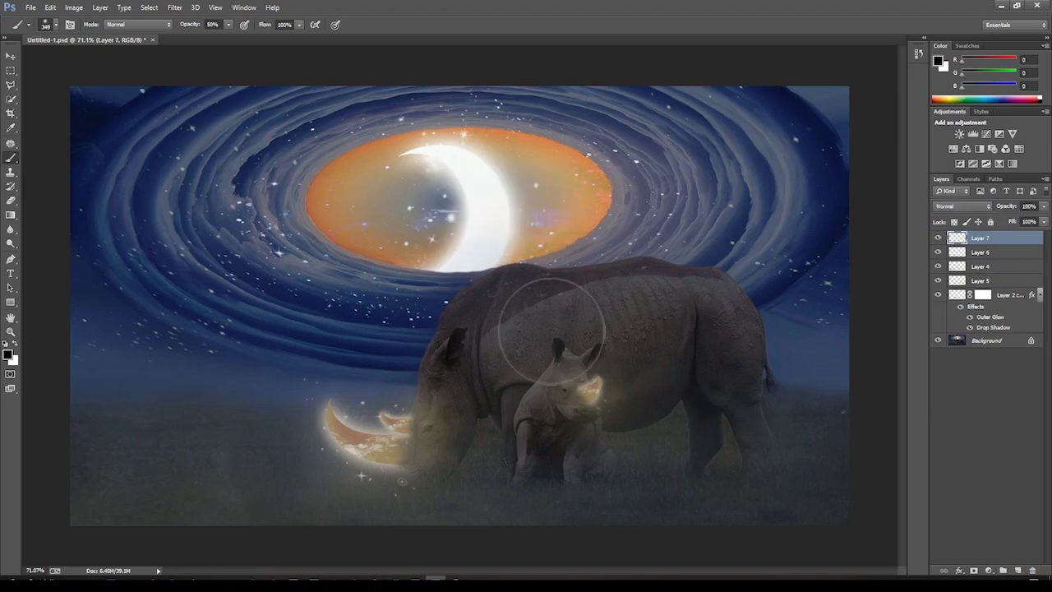
Step: Paint a soft black band along the bottom with a 73 px brush and fade Layer 7 to 43%
mouse_move(438, 509)
left_mouse_down()
mouse_move(446, 521)
mouse_move(624, 511)
left_mouse_up()
right_click(697, 505)
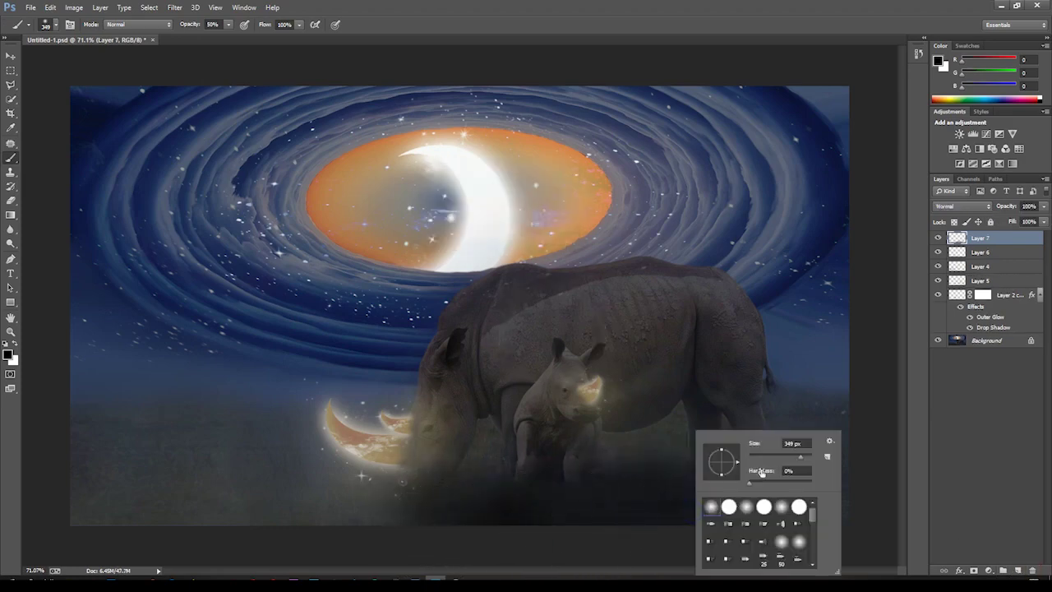
key("Return")
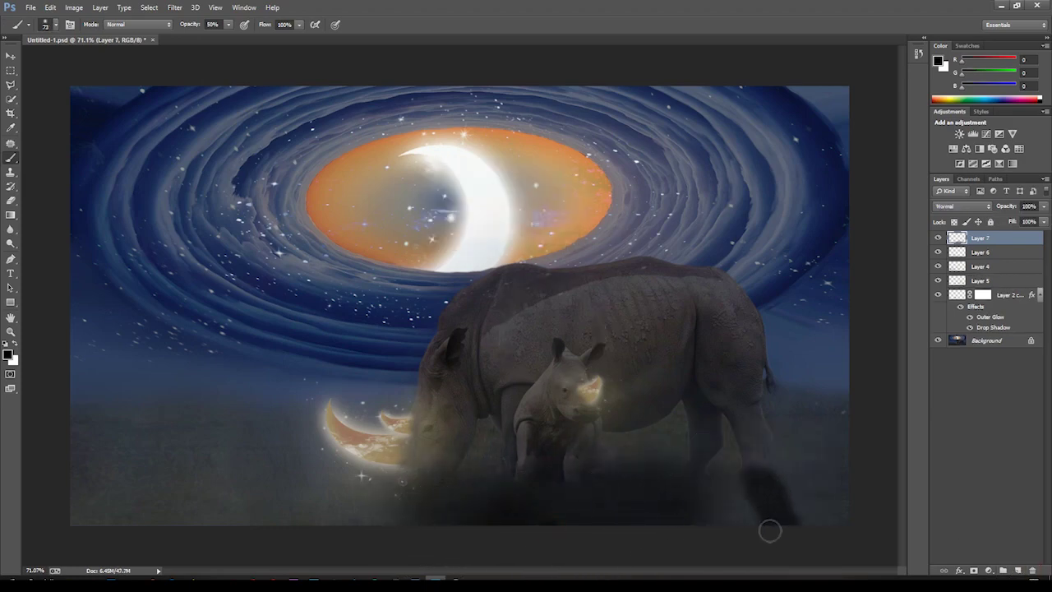
left_click_drag(750, 503, 687, 498)
left_click_drag(594, 499, 568, 495)
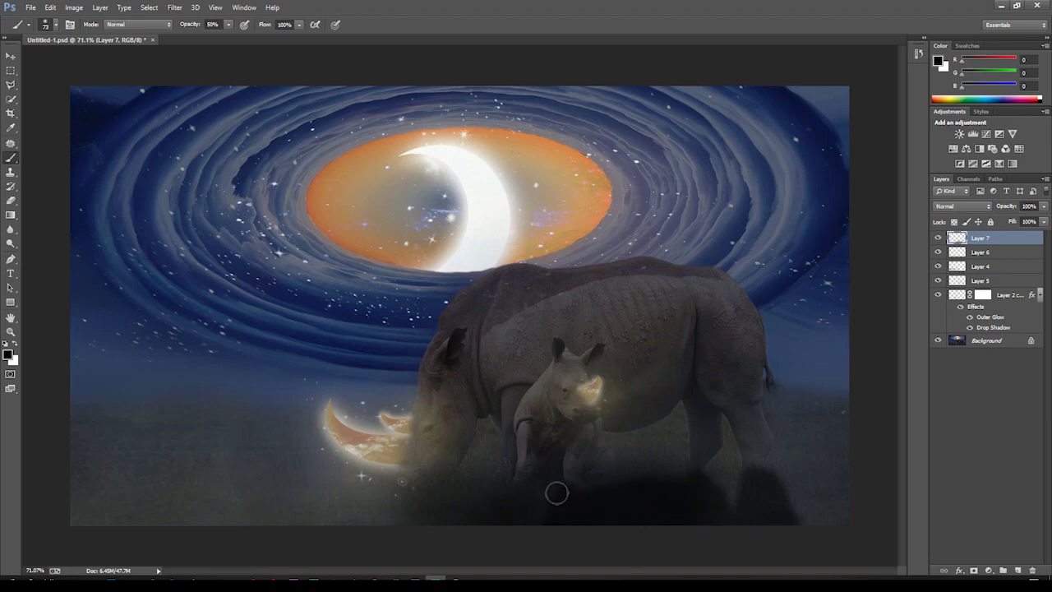
left_click_drag(406, 499, 497, 502)
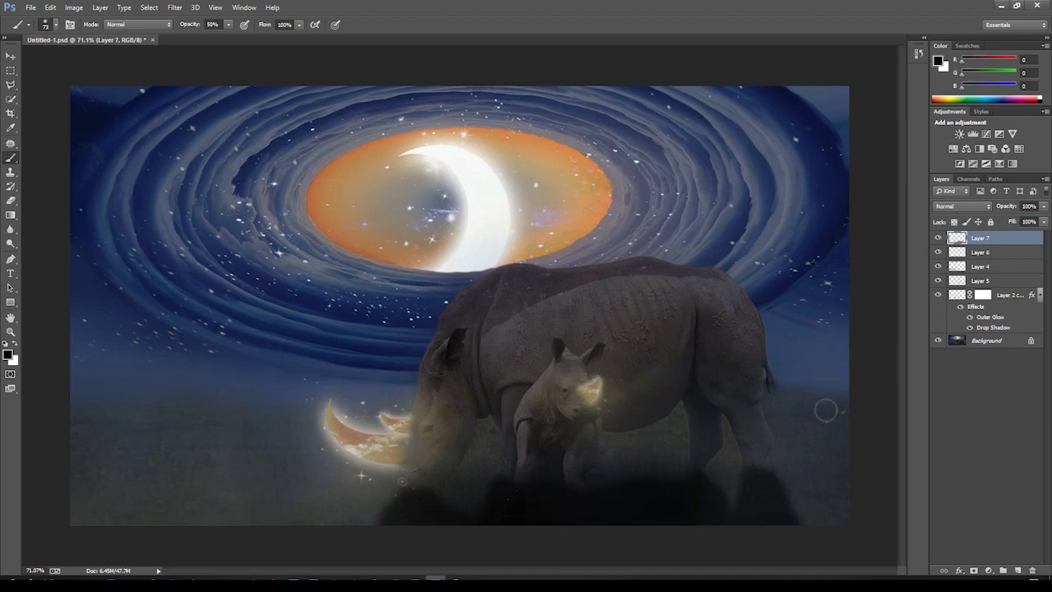
left_click_drag(1044, 206, 1014, 224)
left_click(174, 7)
mouse_move(180, 128)
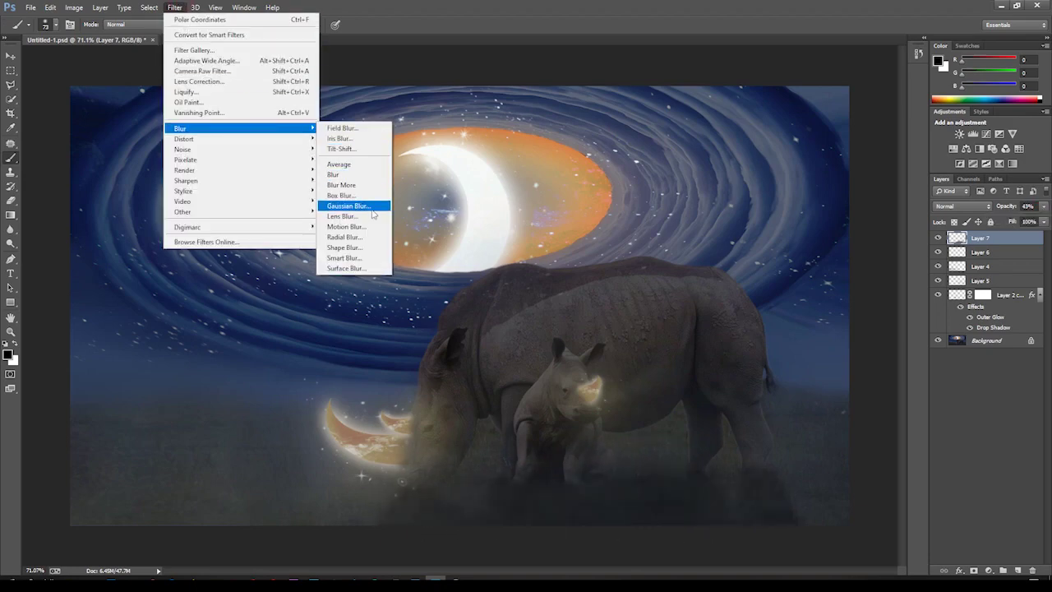
Step: Gaussian-blur the dark band and skew it about 5° beneath the rhinos
left_click(353, 206)
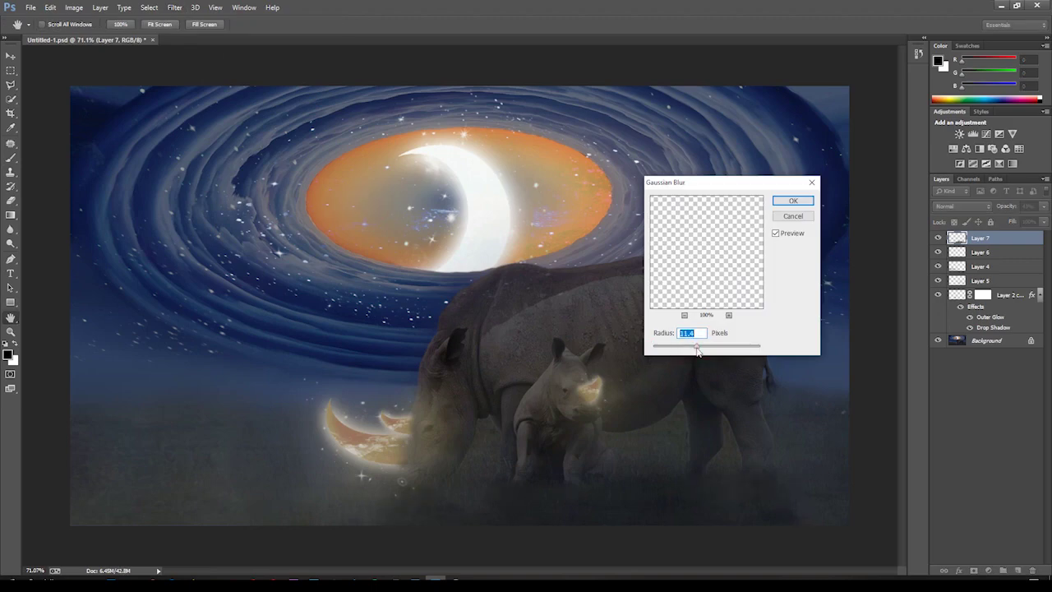
left_click(787, 217)
key("ctrl+t")
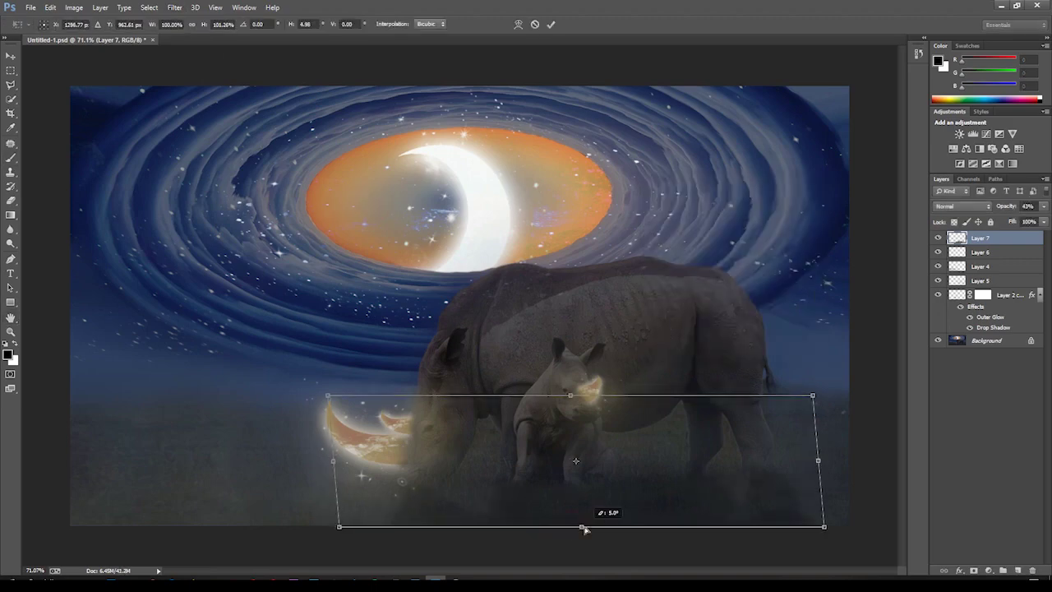
left_click_drag(572, 521, 636, 530)
left_click_drag(571, 394, 470, 387)
key("Return")
key("z")
mouse_move(519, 486)
left_mouse_down()
mouse_move(294, 288)
mouse_move(522, 289)
left_mouse_up()
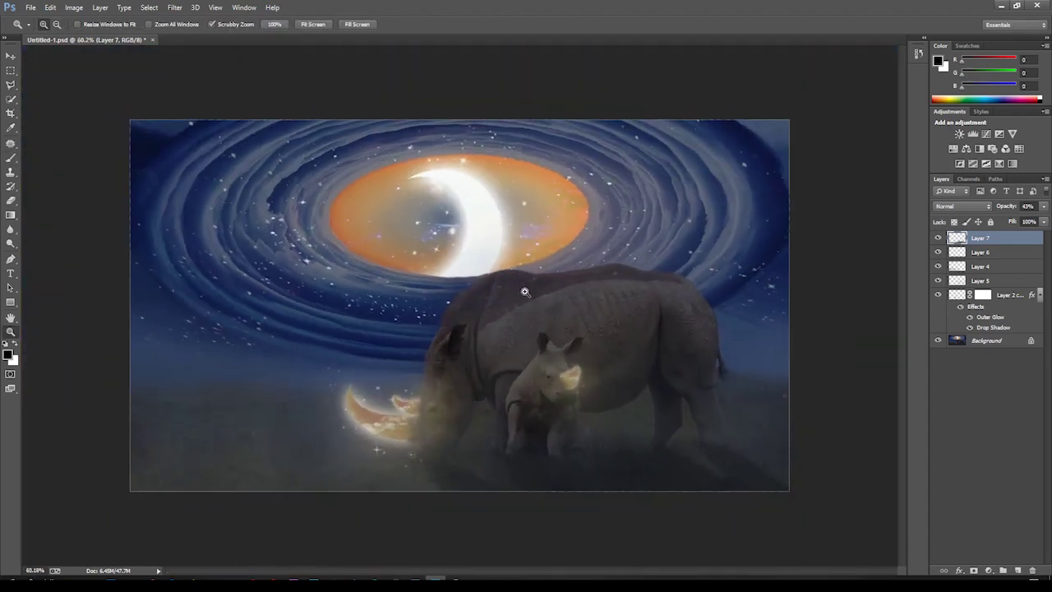
Step: Move Layer 7 above Background, merge it in, and set the horn layer to 54% opacity
left_click(986, 252)
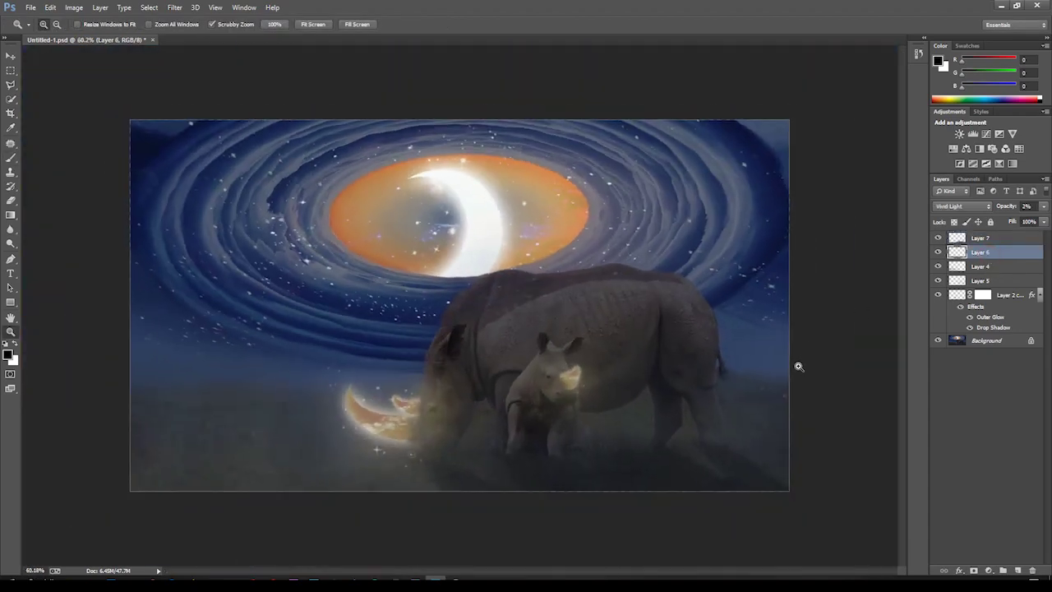
left_click(961, 238)
left_click_drag(982, 241, 980, 330)
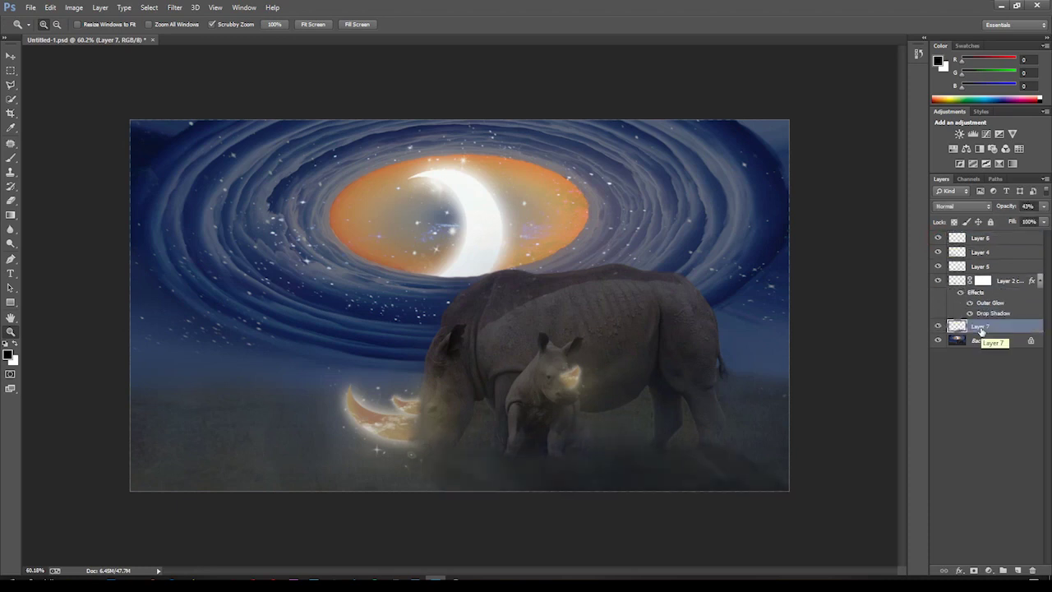
key("Delete")
mouse_move(1043, 207)
left_mouse_down()
mouse_move(1008, 232)
mouse_move(1027, 227)
left_mouse_up()
Step: Add a Levels adjustment layer that slightly darkens the midtones
left_click(995, 352)
left_click(972, 135)
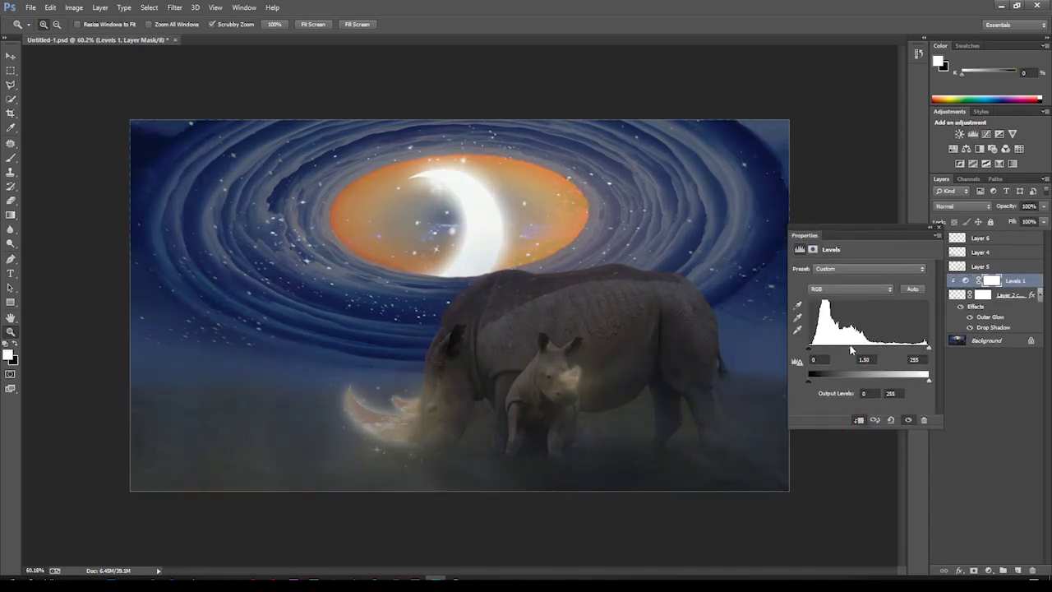
left_click_drag(867, 345, 819, 349)
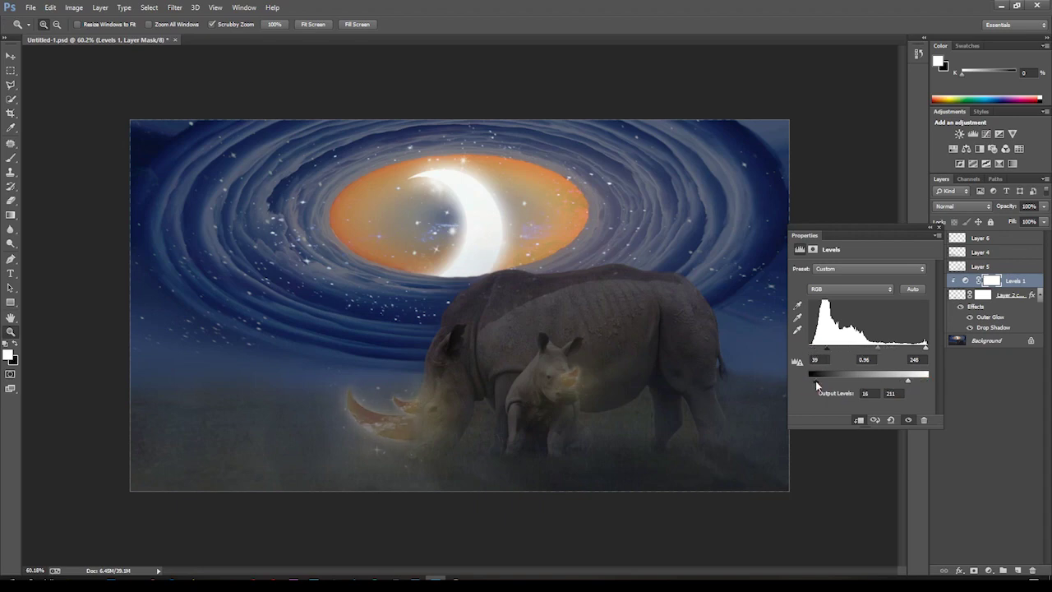
left_click(935, 228)
Step: Add clipped Vibrance, Color Balance and Curves adjustment layers above the horn layer
left_click(1006, 294)
left_click(1011, 133)
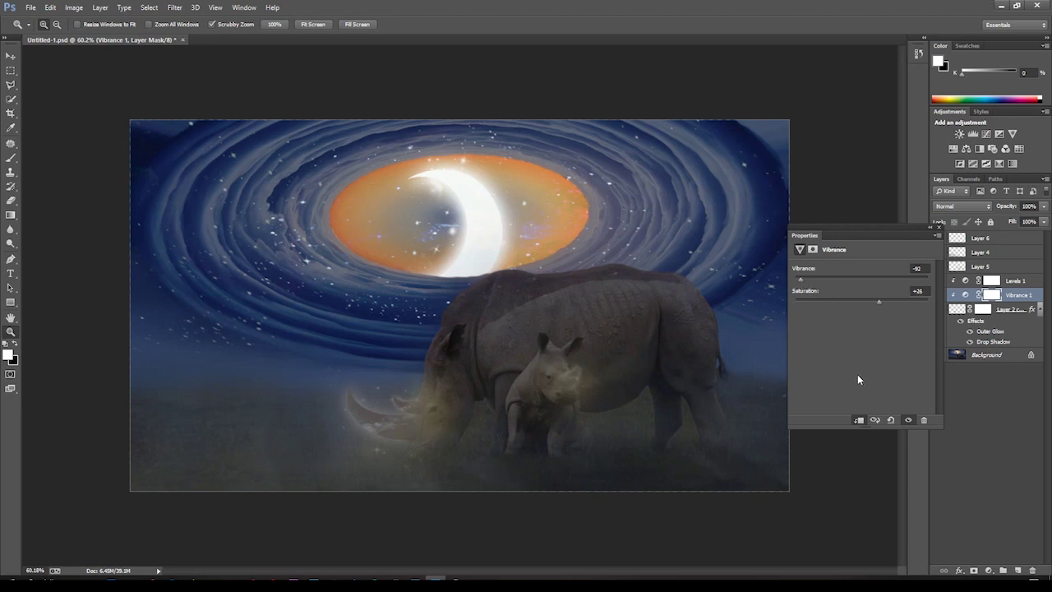
left_click(967, 148)
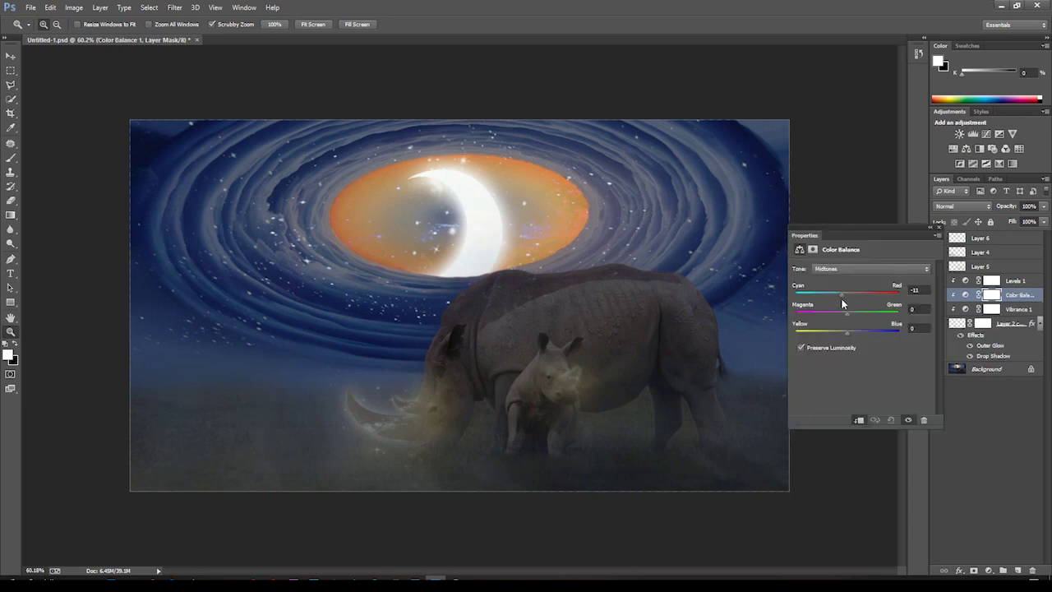
left_click(935, 228)
left_click(986, 133)
left_click(939, 228)
Step: Make Background the active layer with the brush, inspect the rhinos close up, then fit the whole image
left_click_drag(425, 337, 460, 337)
key("b")
left_click(998, 383)
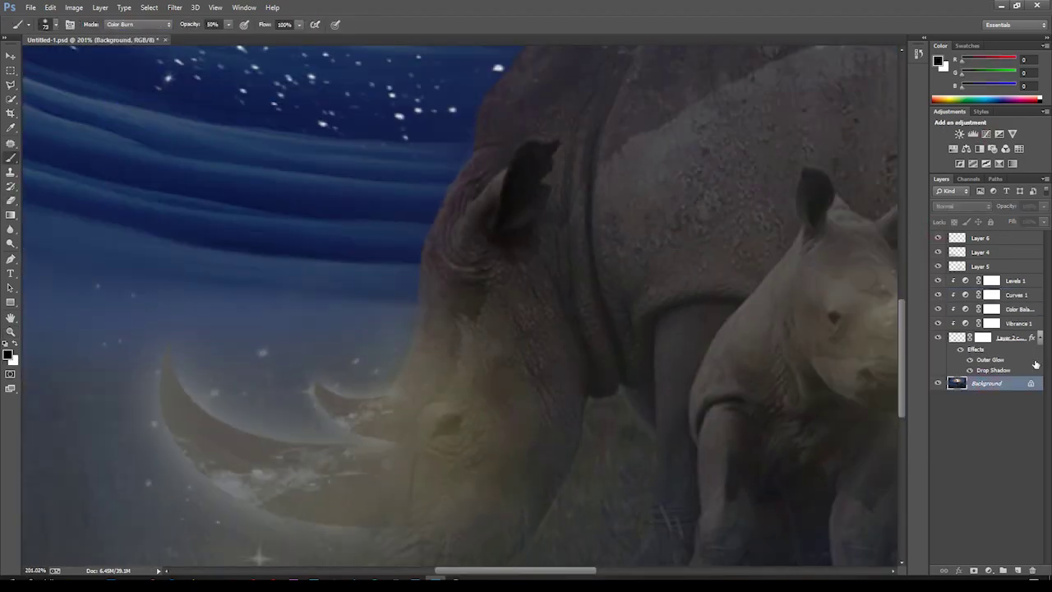
key("ctrl+0")
left_click_drag(681, 230, 739, 230)
left_click(558, 274, "alt")
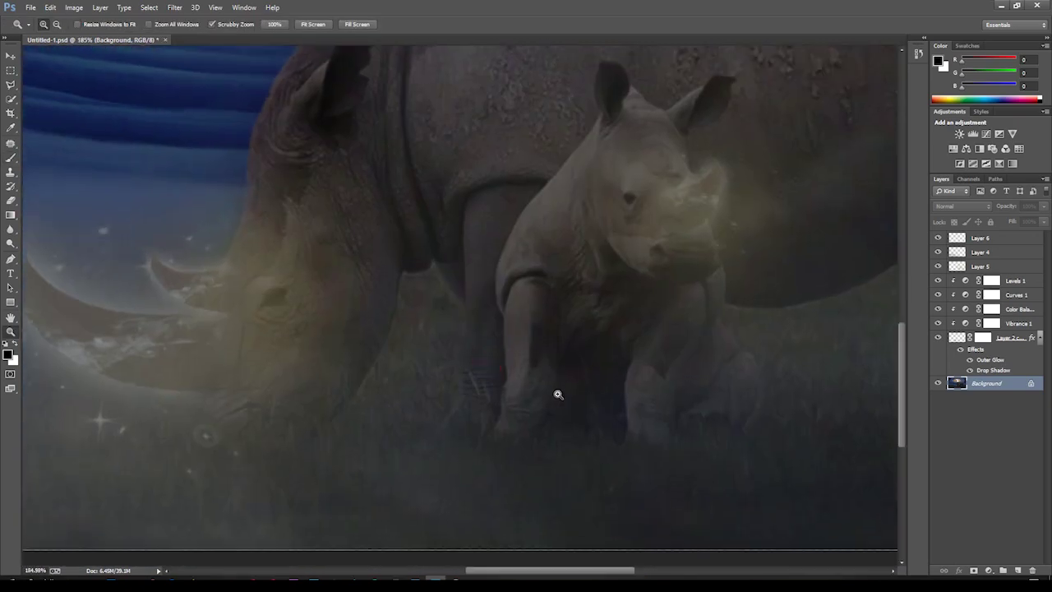
left_click_drag(610, 356, 537, 344)
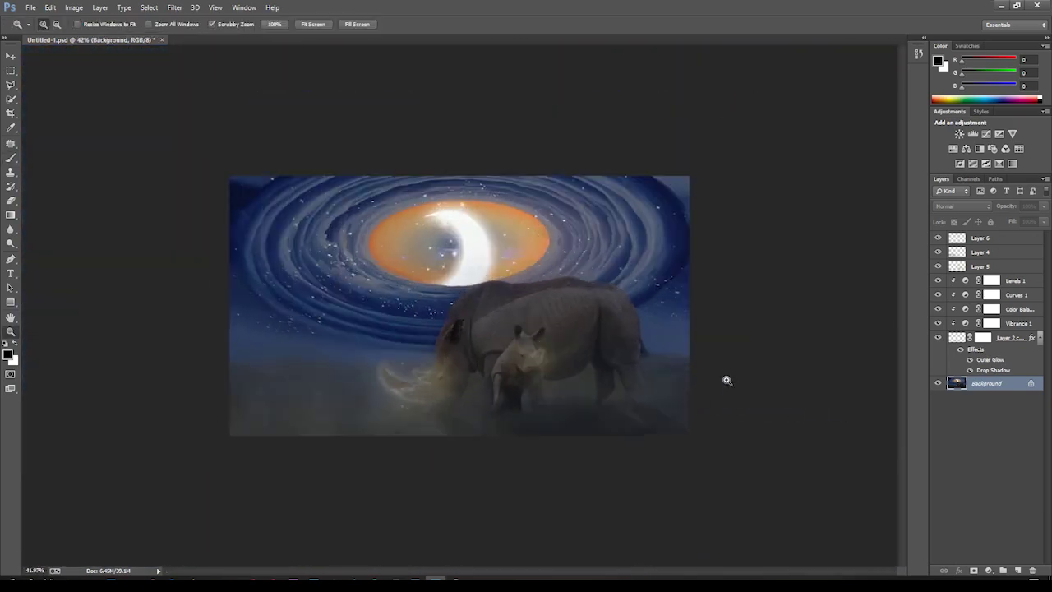
Step: Merge the adjustment layers and horn layer into the Background and lower the opacity
left_click(1015, 280)
left_click(1010, 336, "shift")
key("ctrl+e")
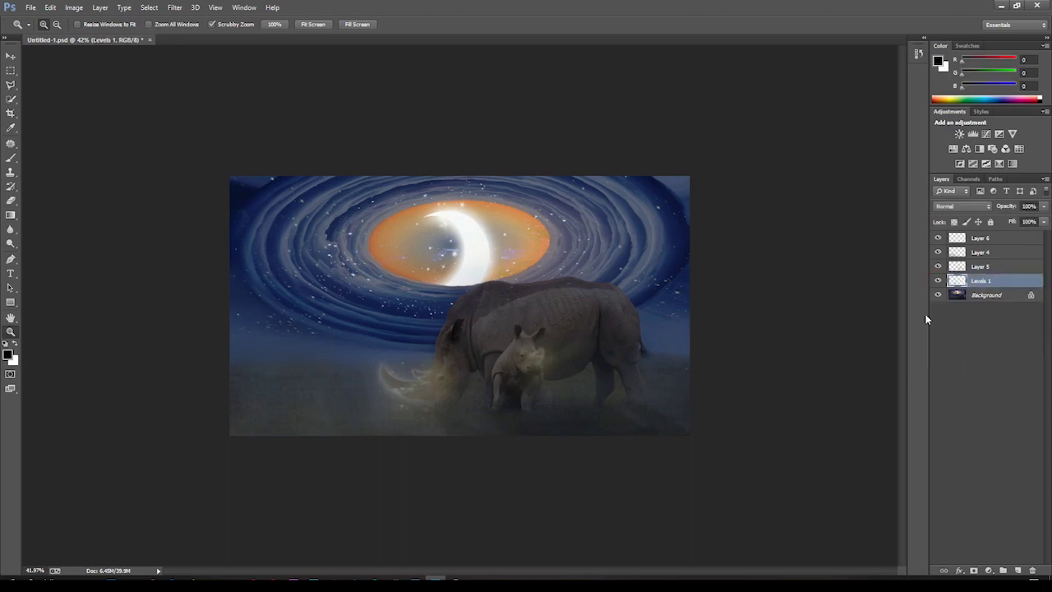
key("ctrl+e")
left_click(1043, 206)
left_click_drag(1037, 221, 995, 223)
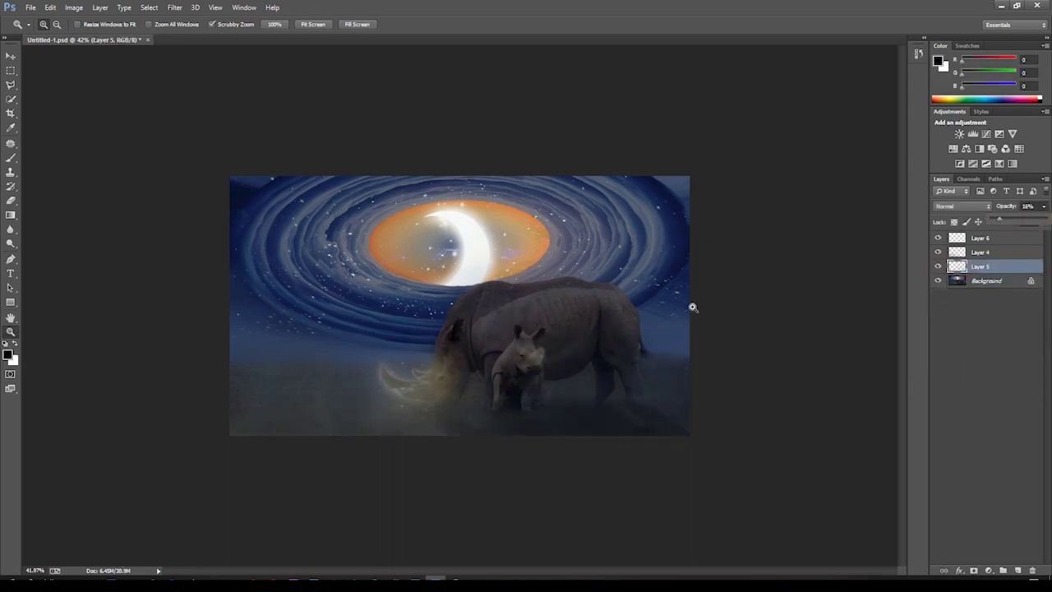
Step: Lower Layer 4's opacity to darken the ground, then make Layer 6 active
key("ctrl+l")
left_click(900, 180)
left_click(968, 252)
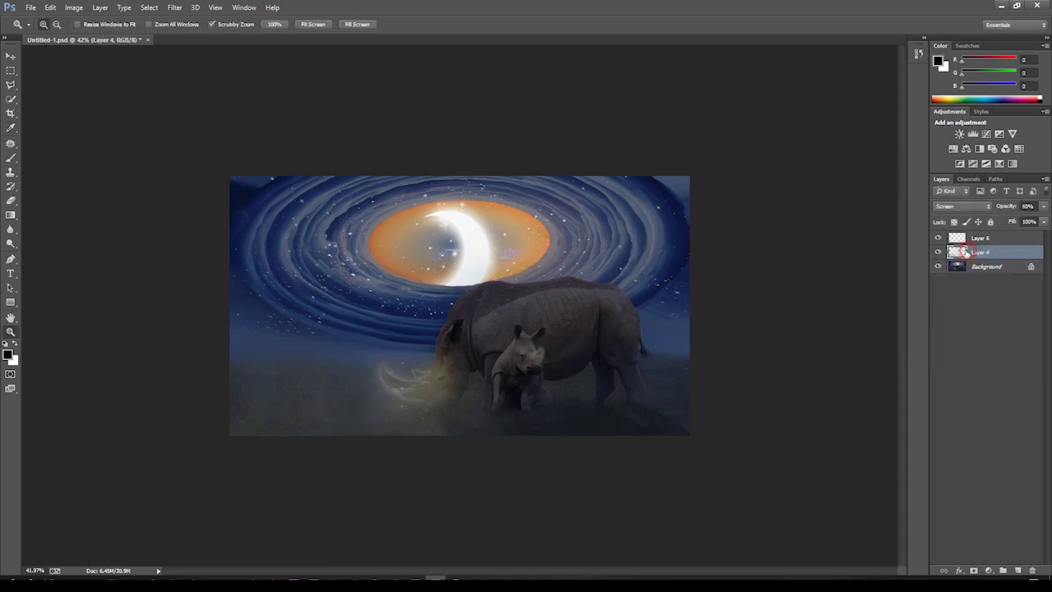
left_click(1044, 206)
left_click_drag(1020, 222, 993, 222)
left_click(1018, 238)
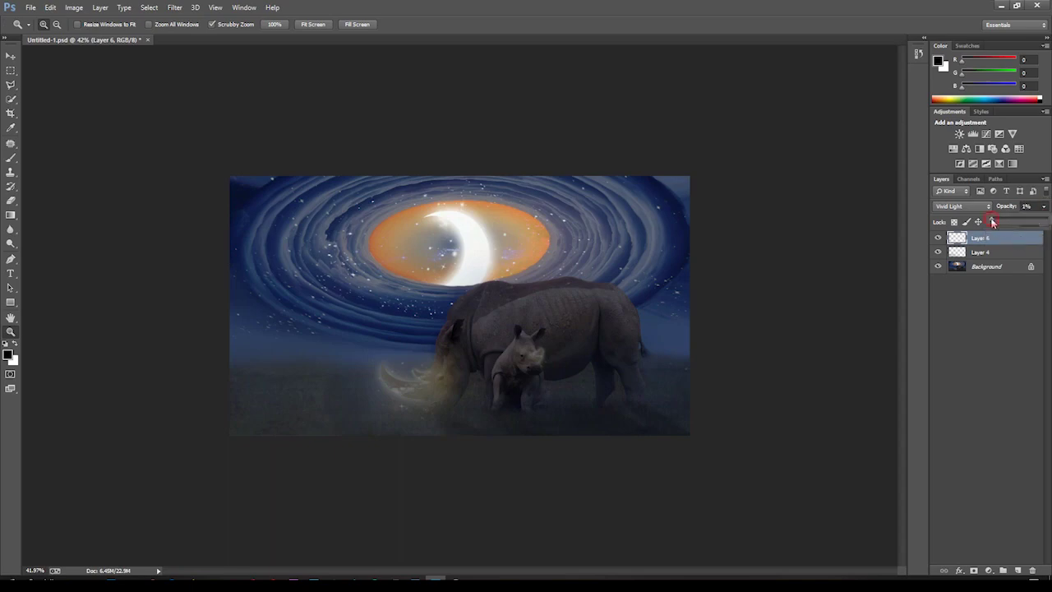
left_click(984, 288)
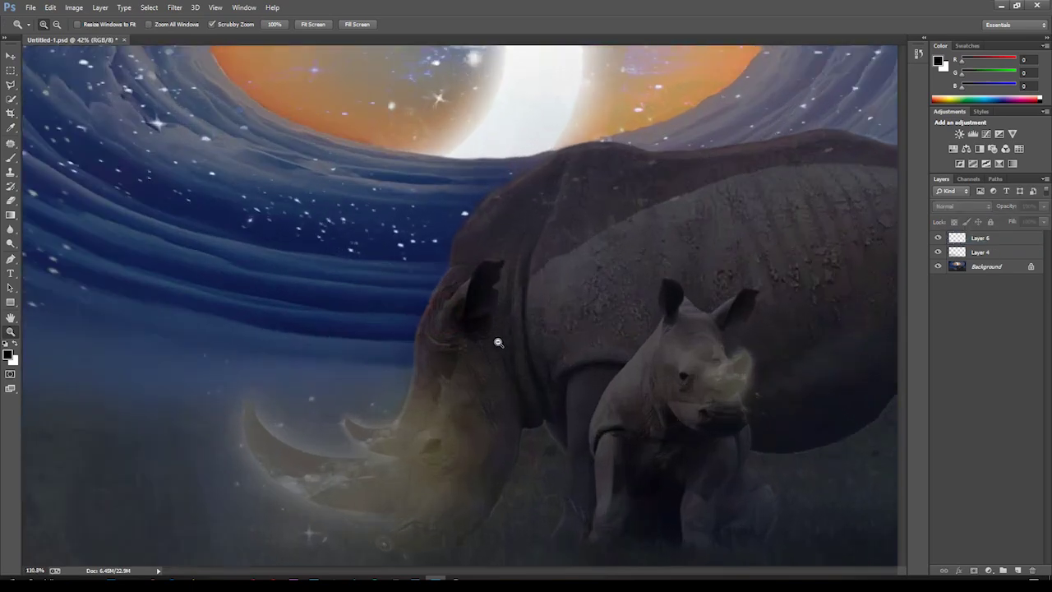
Step: Zoom in on the big rhino's back and slightly warp Layer 6's top-right corner
left_click_drag(572, 271, 690, 268)
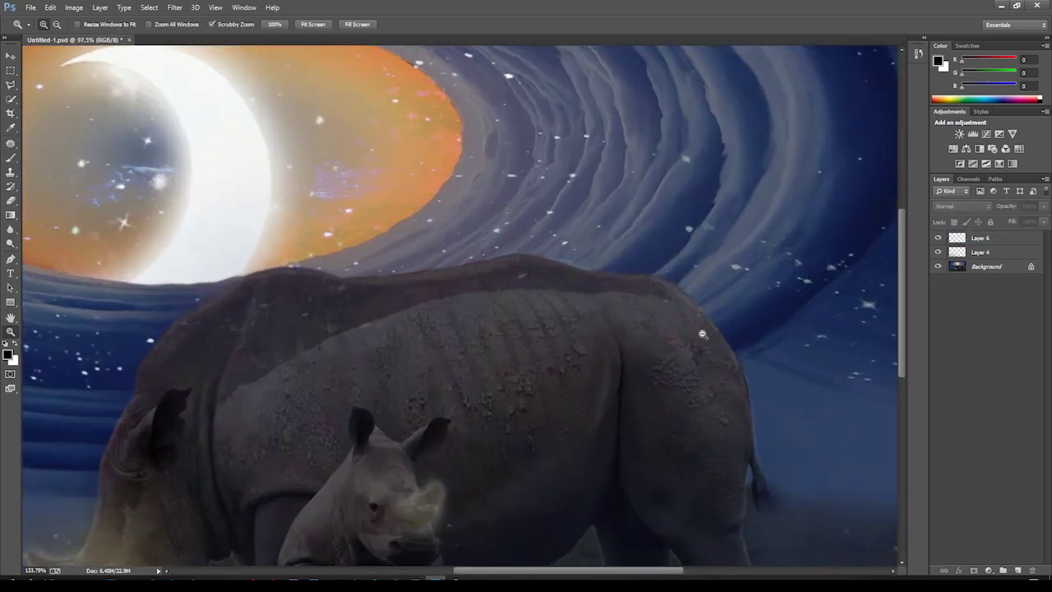
key("ctrl+t")
right_click(558, 288)
left_click(575, 386)
left_click_drag(765, 264, 769, 260)
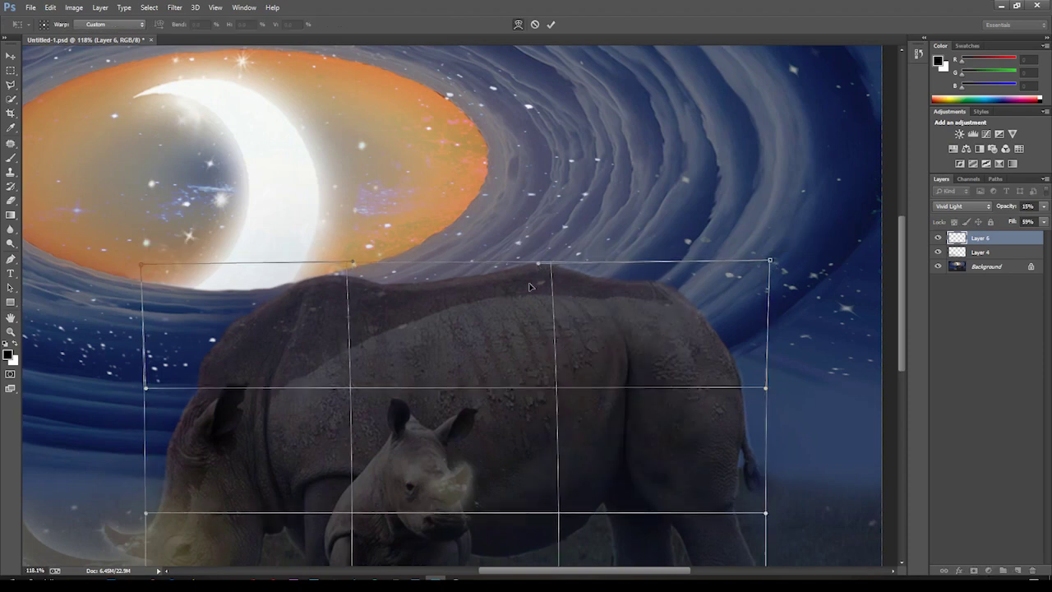
key("Return")
Step: Erase part of Layer 6 with the eraser at 34% strength
key("b")
key("alt+comma")
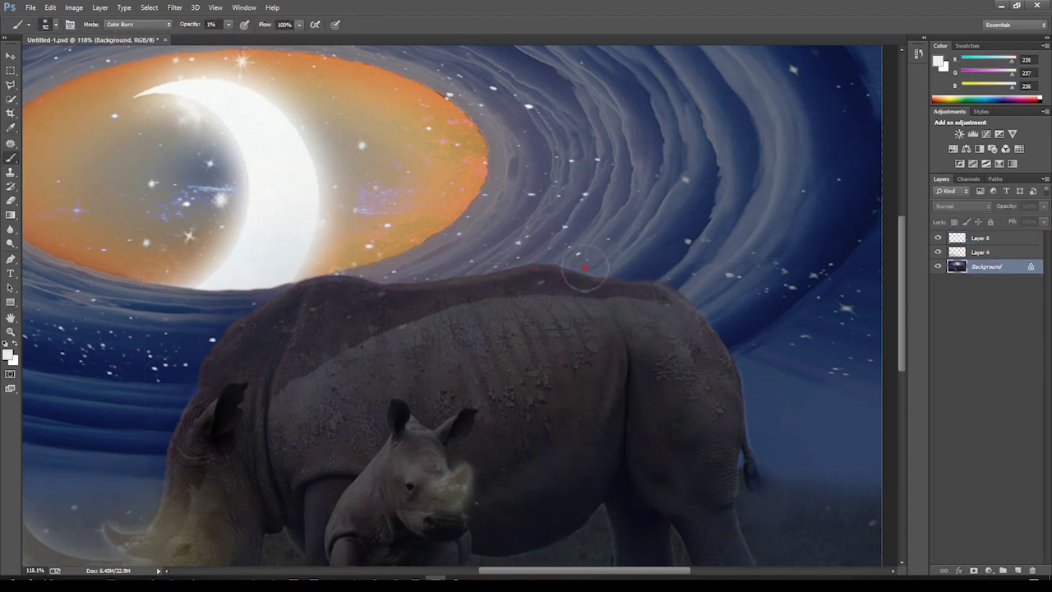
key("e")
key("alt+period")
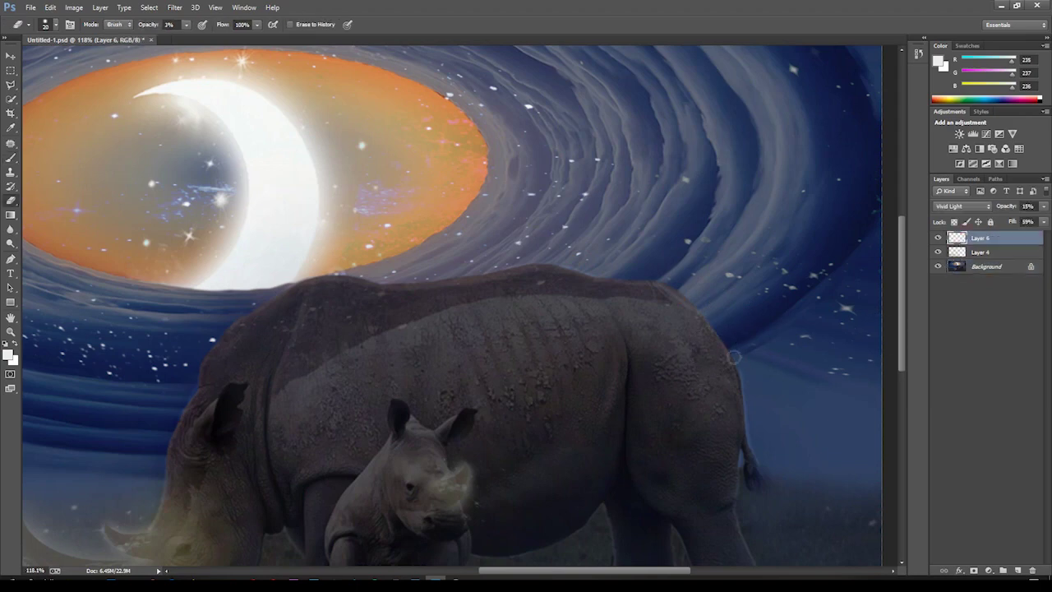
key("4")
left_click_drag(901, 351, 902, 405)
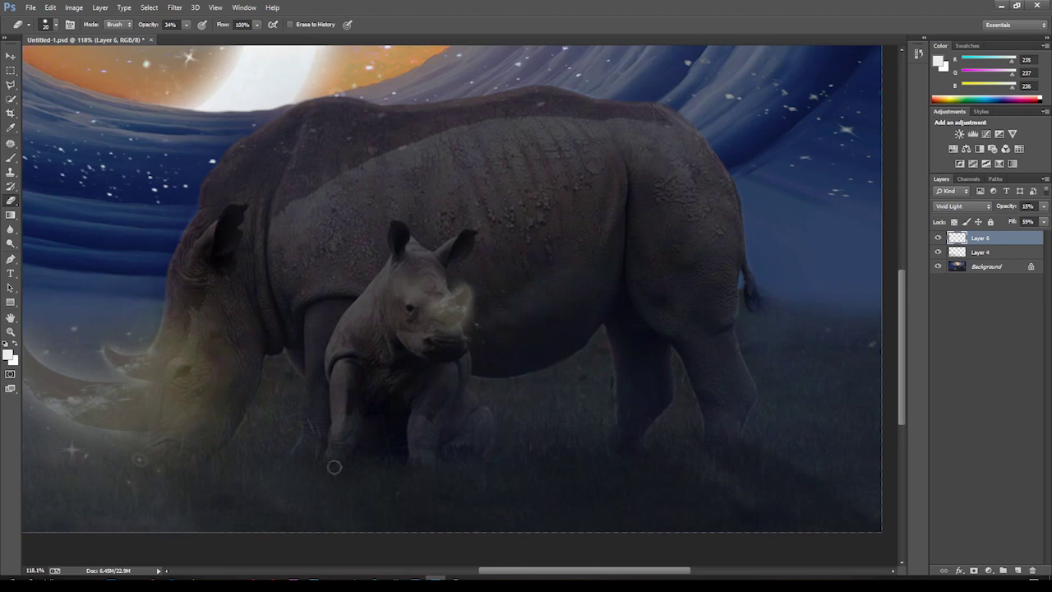
scroll(507, 448, "up", 5)
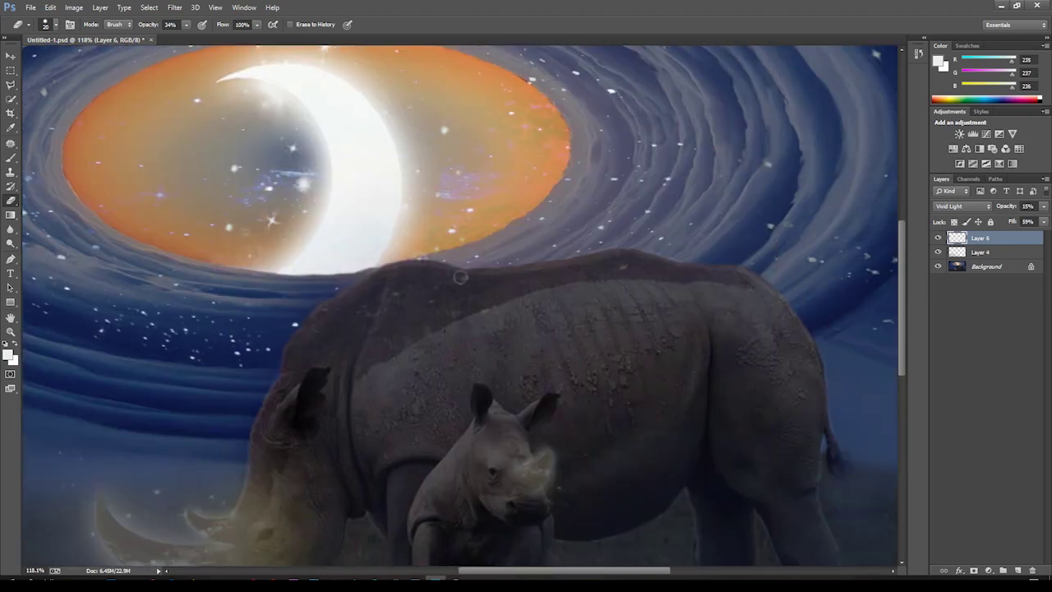
Step: Zoom out to show the whole composite and make Layer 4 active
key("b")
right_click(473, 278)
key("Escape")
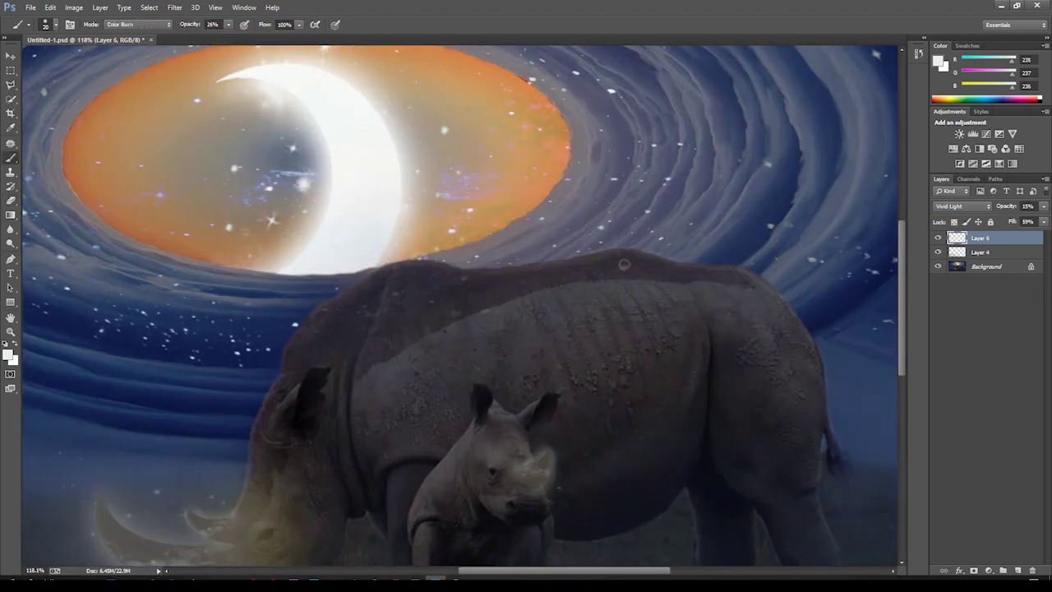
key("z")
left_click_drag(552, 292, 538, 301)
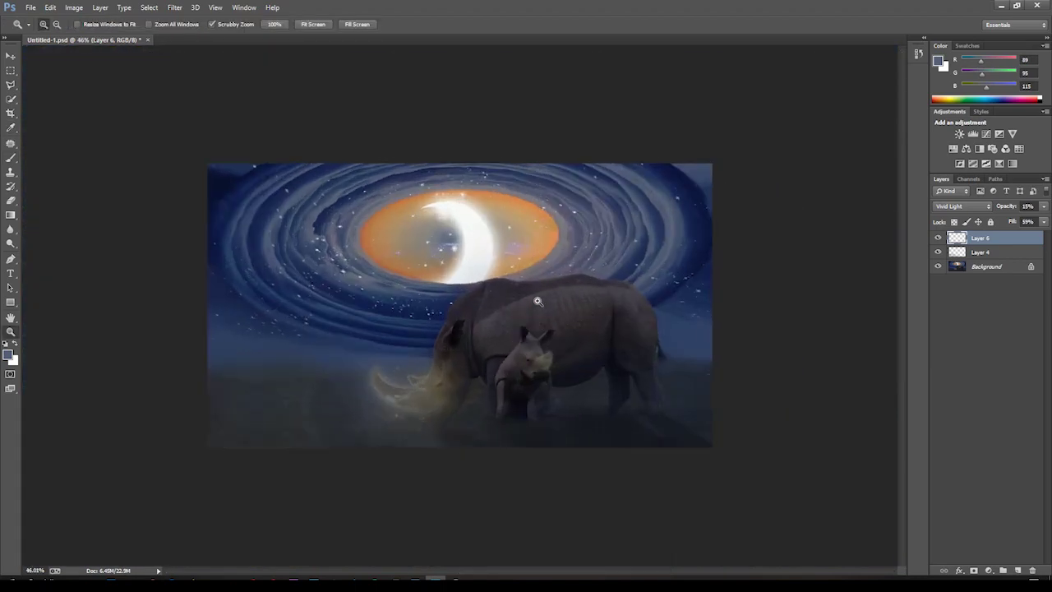
left_click(978, 251)
key("ctrl+l")
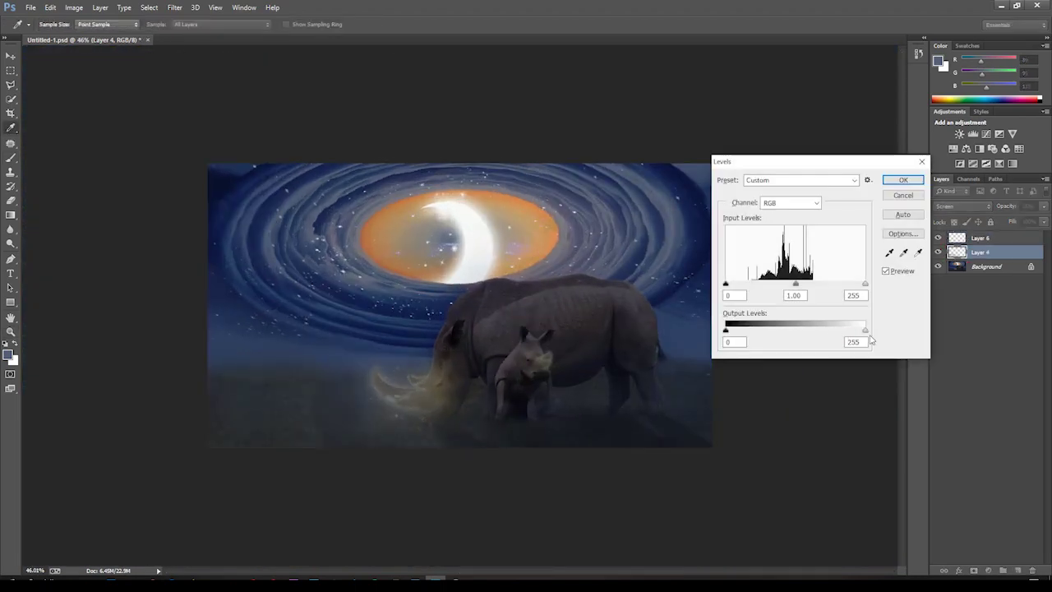
key("Return")
key("b")
right_click(372, 440)
key("Escape")
key("1")
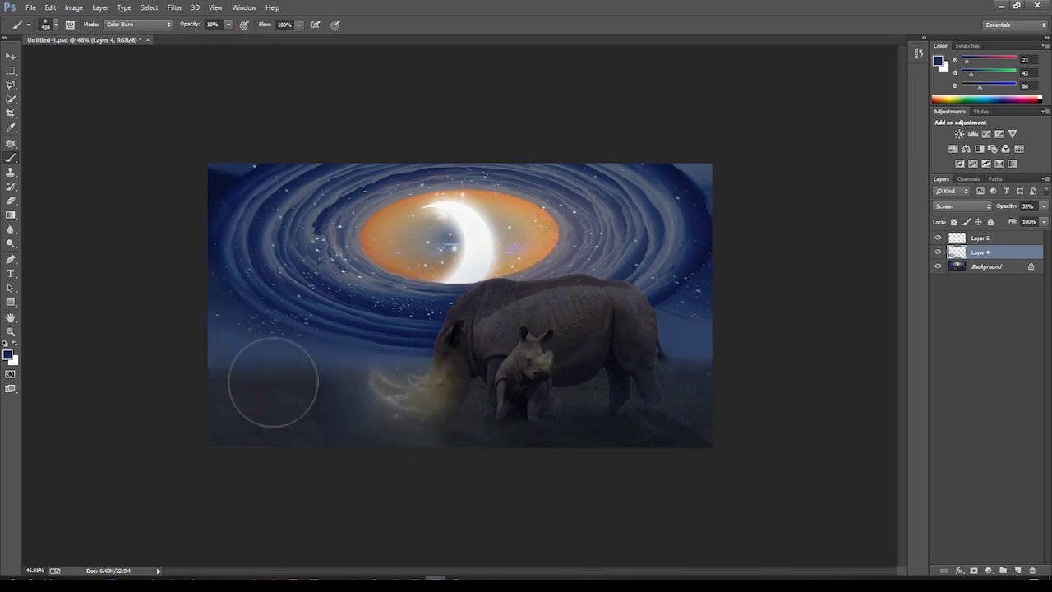
left_click(979, 268)
key("0")
key("5")
left_click_drag(259, 390, 277, 410)
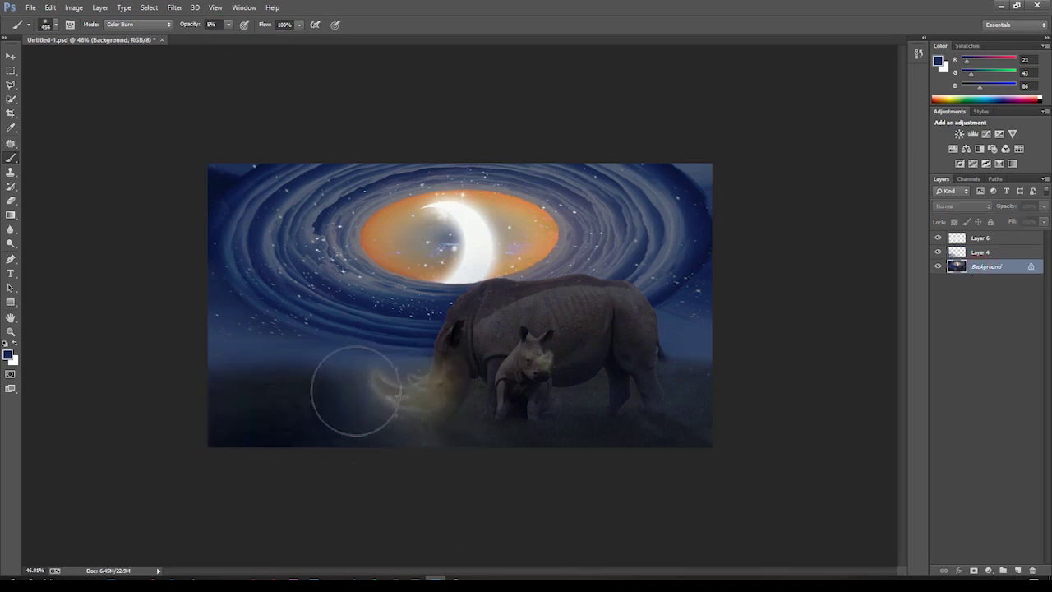
key("ctrl+z")
key("ctrl+z")
key("ctrl+z")
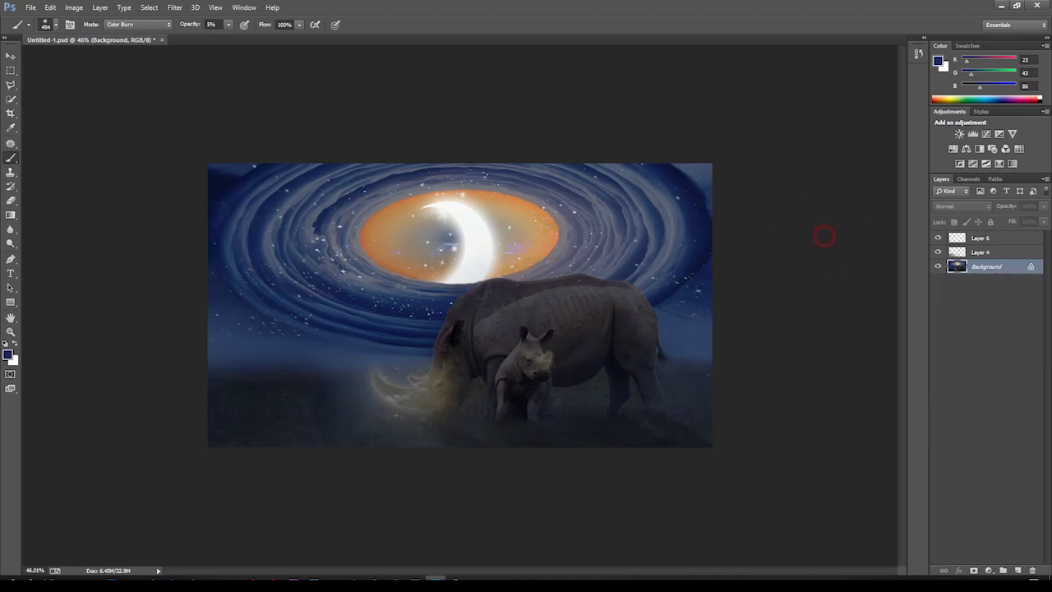
key("ctrl+f")
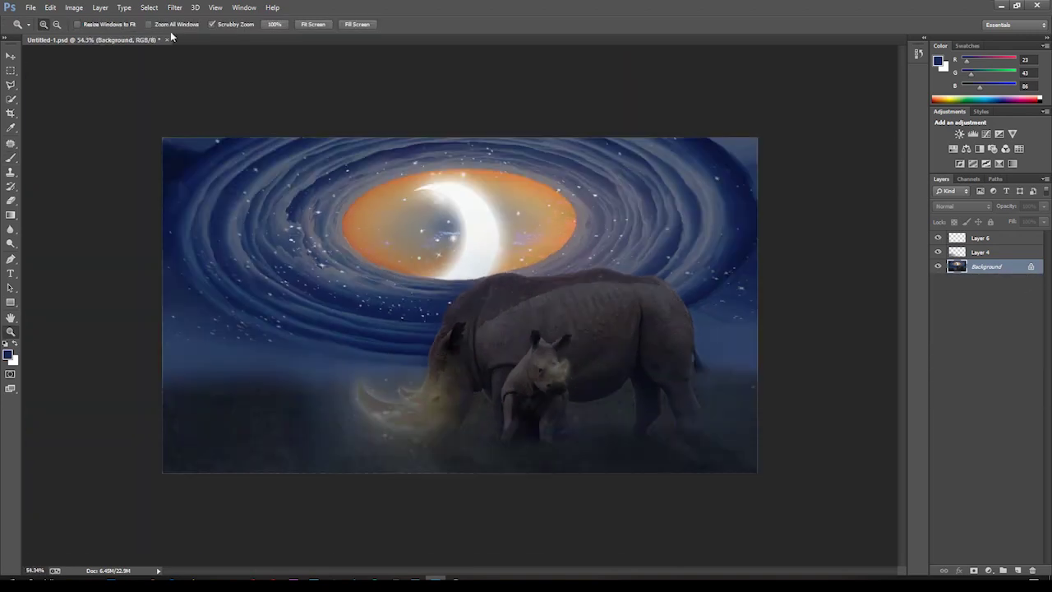
Step: Centre and resize the iris blur ellipse over the rhinos and reduce the blur strength
left_click_drag(545, 351, 522, 369)
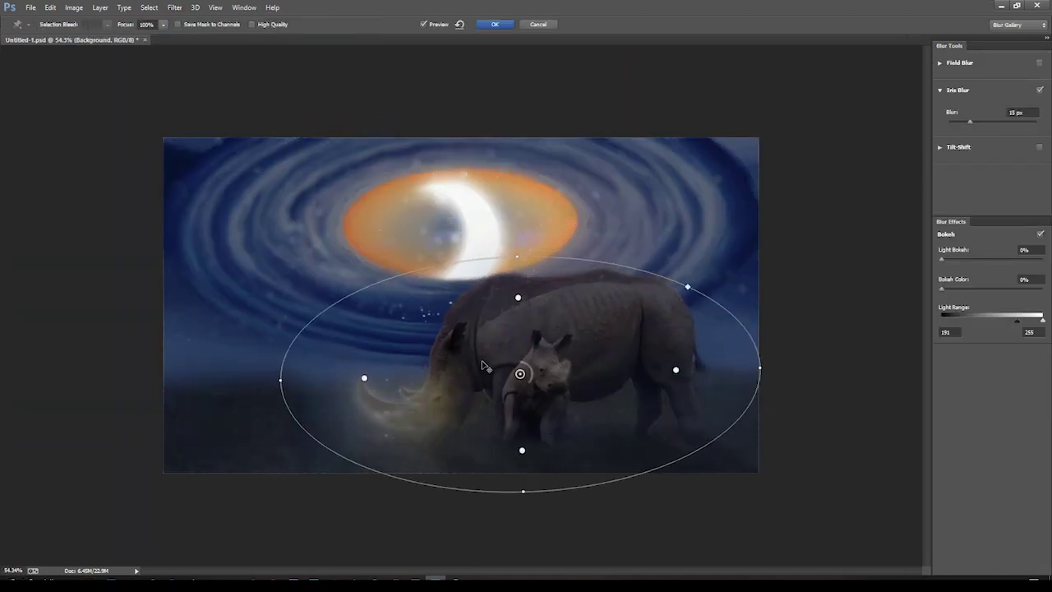
left_click_drag(522, 238, 521, 247)
left_click_drag(523, 369, 525, 349)
left_click_drag(760, 349, 747, 354)
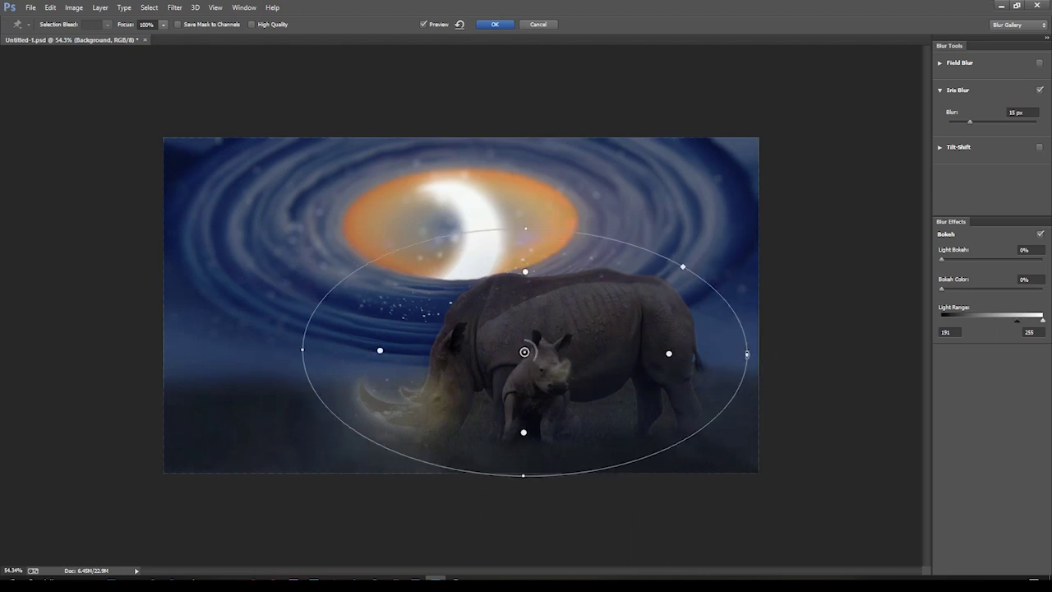
left_click_drag(969, 122, 952, 123)
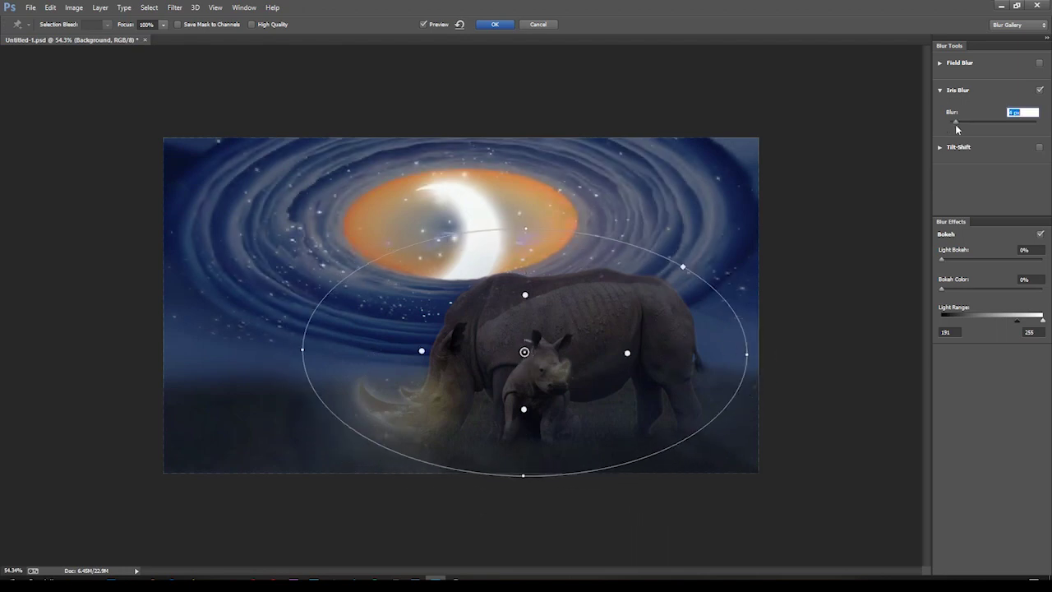
Step: Add a tilted sharp pin at the horn, apply the iris blur, and begin lowering Camera Raw exposure
left_click(417, 407)
left_click_drag(415, 451, 481, 511)
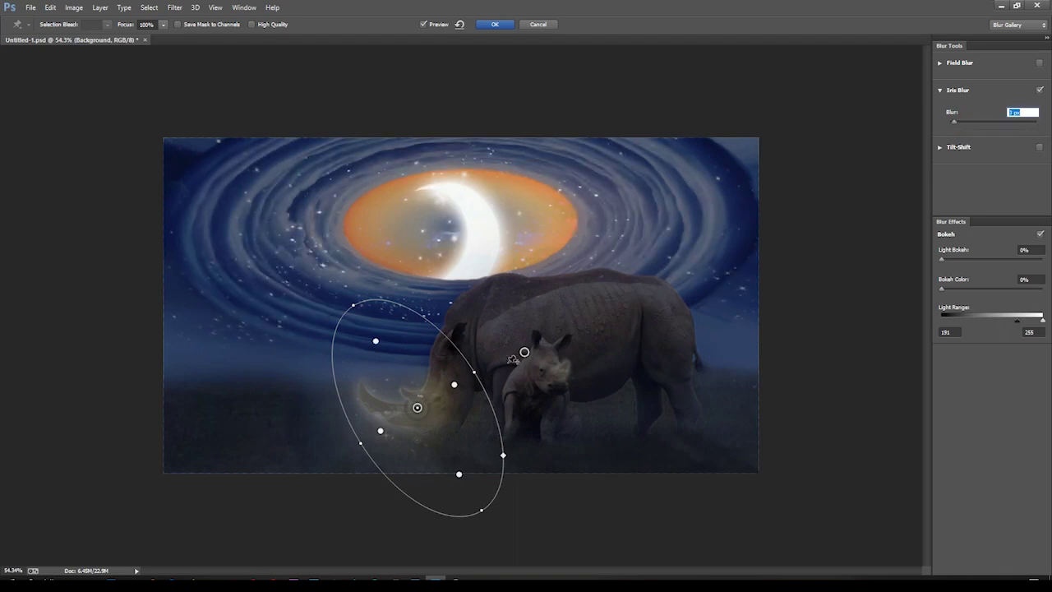
key("Return")
key("ctrl+shift+a")
left_click_drag(847, 259, 835, 261)
Step: In Camera Raw Basic, set exposure -0.35, shadows -13, clarity +17, and lower saturation
left_click(836, 272)
left_click_drag(842, 308, 821, 317)
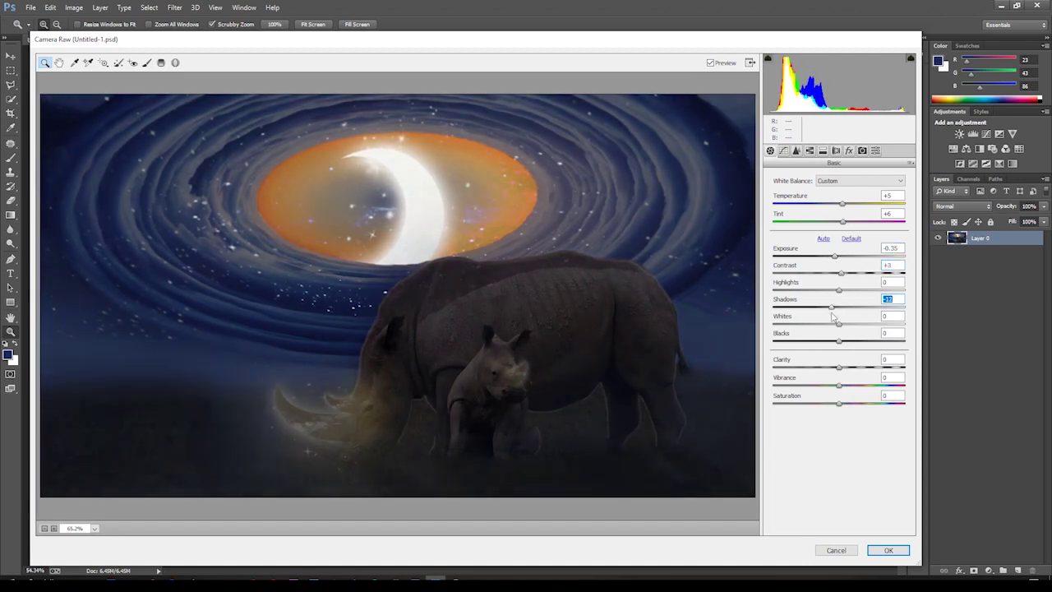
left_click_drag(30, 274, 222, 274)
left_click(837, 291)
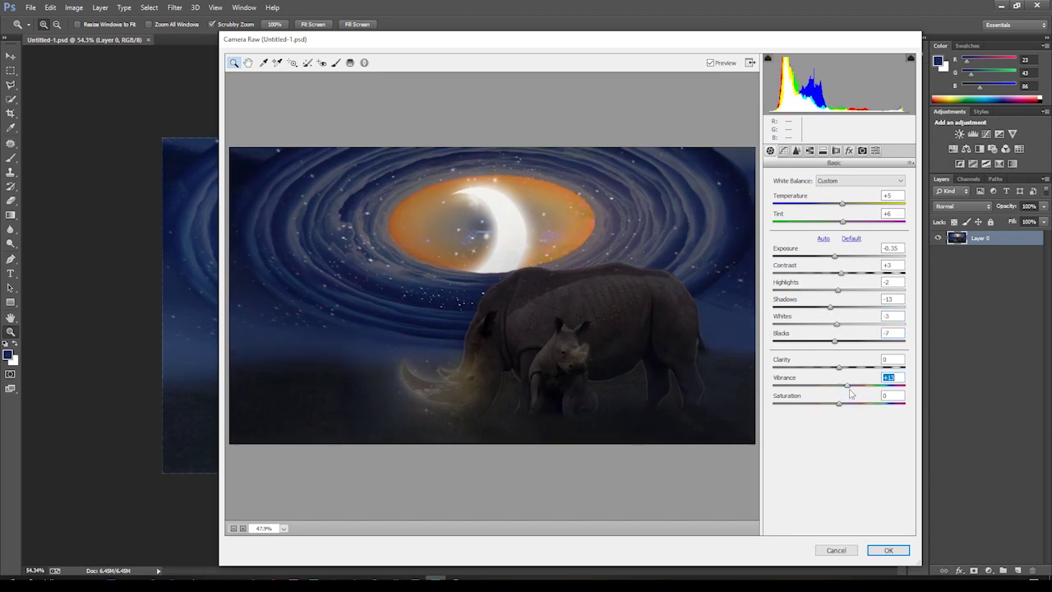
left_click_drag(856, 395, 850, 384)
left_click_drag(838, 366, 885, 367)
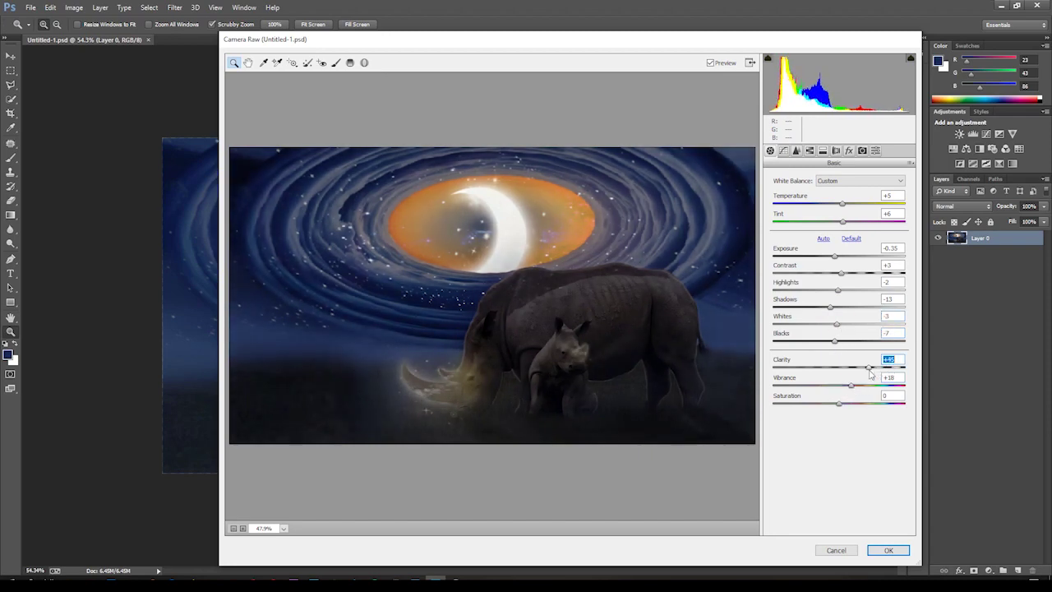
left_click_drag(859, 403, 844, 403)
left_click(835, 367)
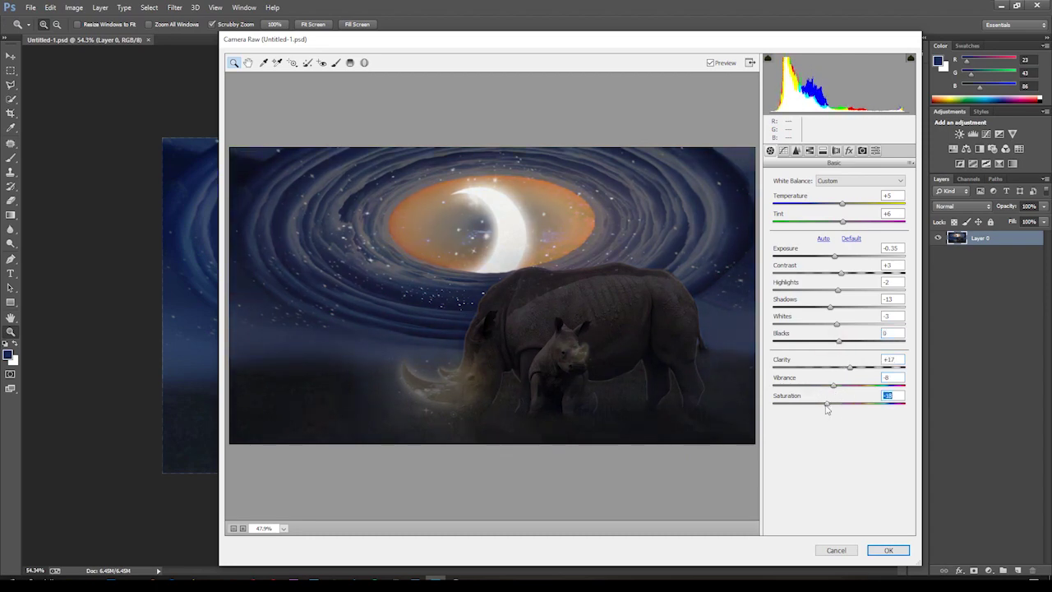
Step: Add luminance noise reduction of 20 and a -21 vignette, then apply the grade
left_click(796, 150)
mouse_move(773, 285)
left_mouse_down()
mouse_move(799, 286)
mouse_move(783, 286)
left_mouse_up()
left_click(810, 151)
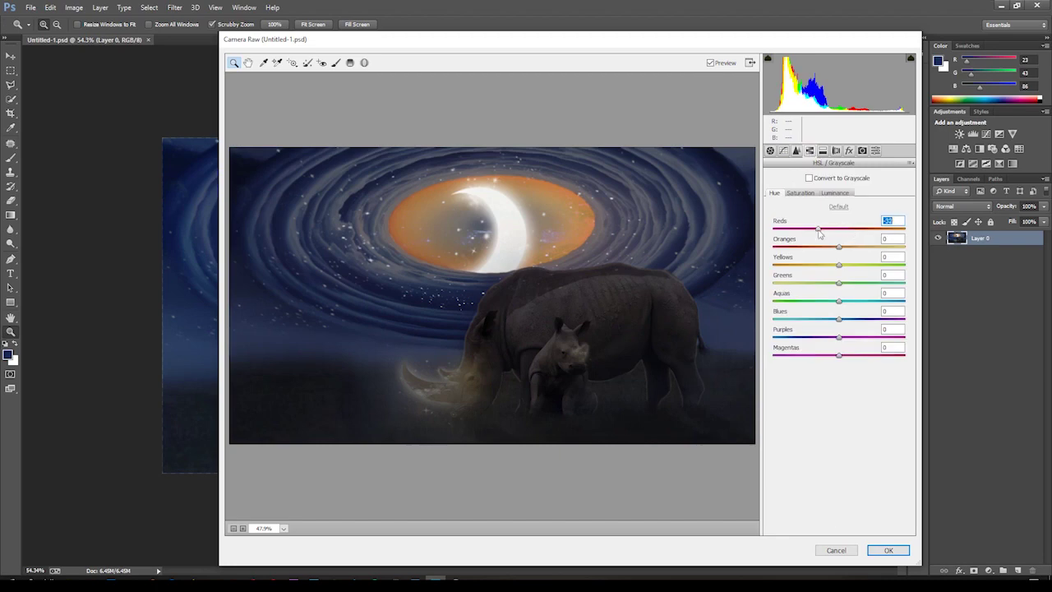
left_click(849, 150)
left_click_drag(838, 291, 810, 312)
left_click(888, 549)
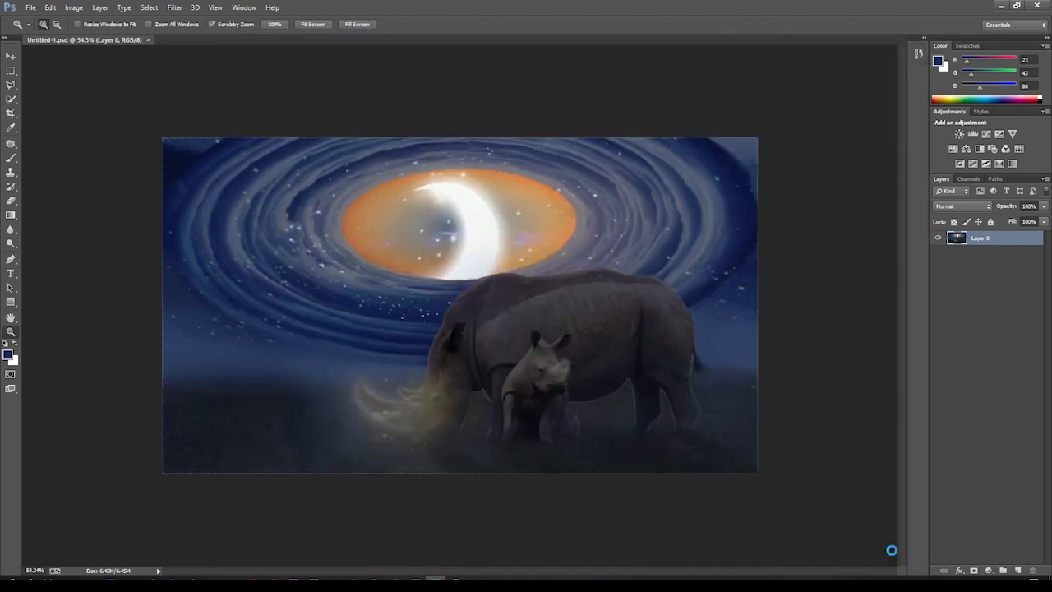